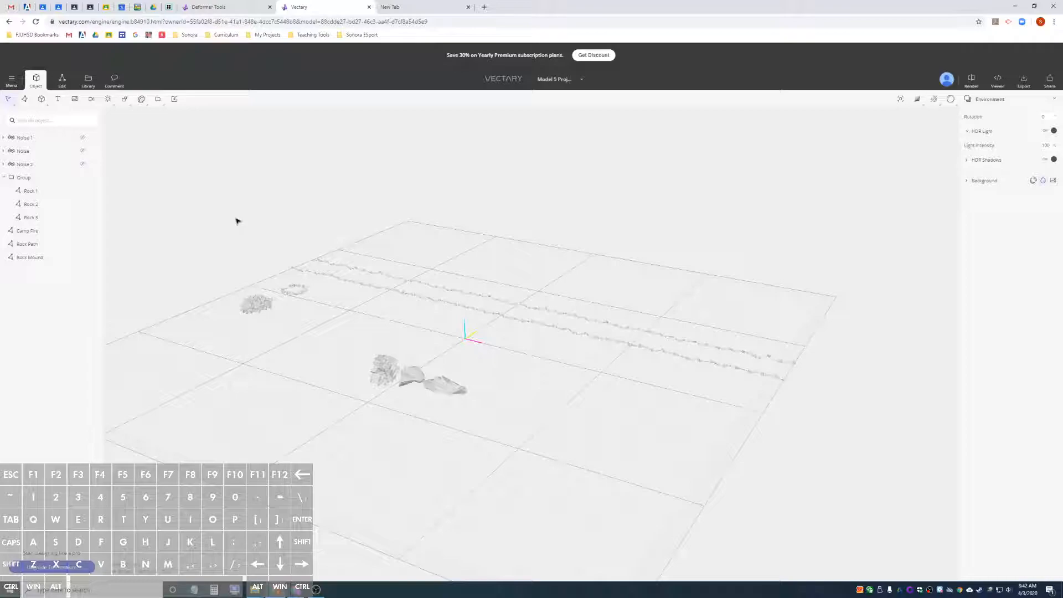
Examine the Rock Path, Camp Fire and Rock Mound models in the scene
click(346, 285)
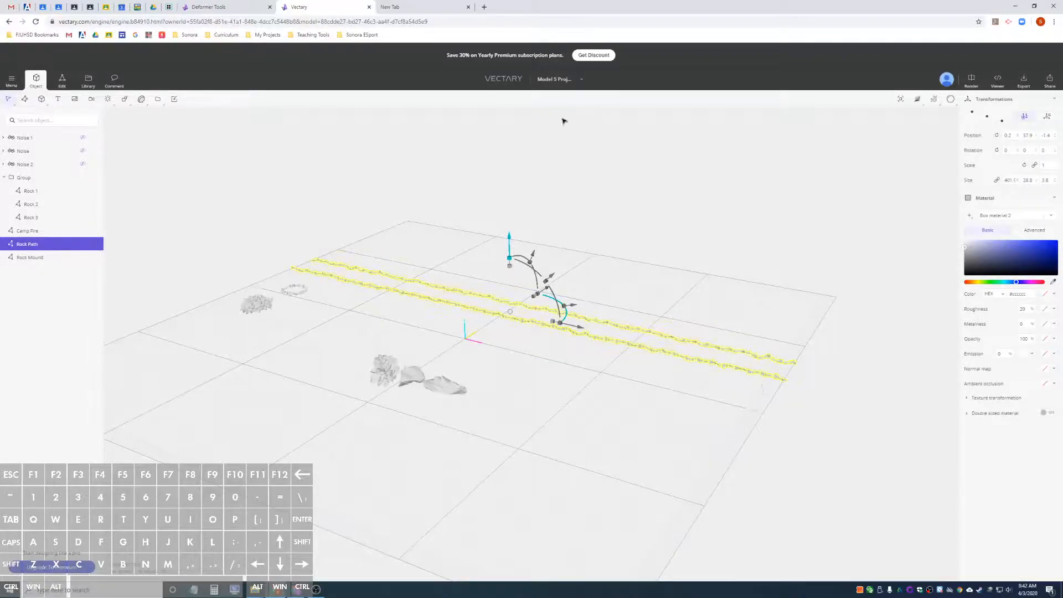
click(294, 290)
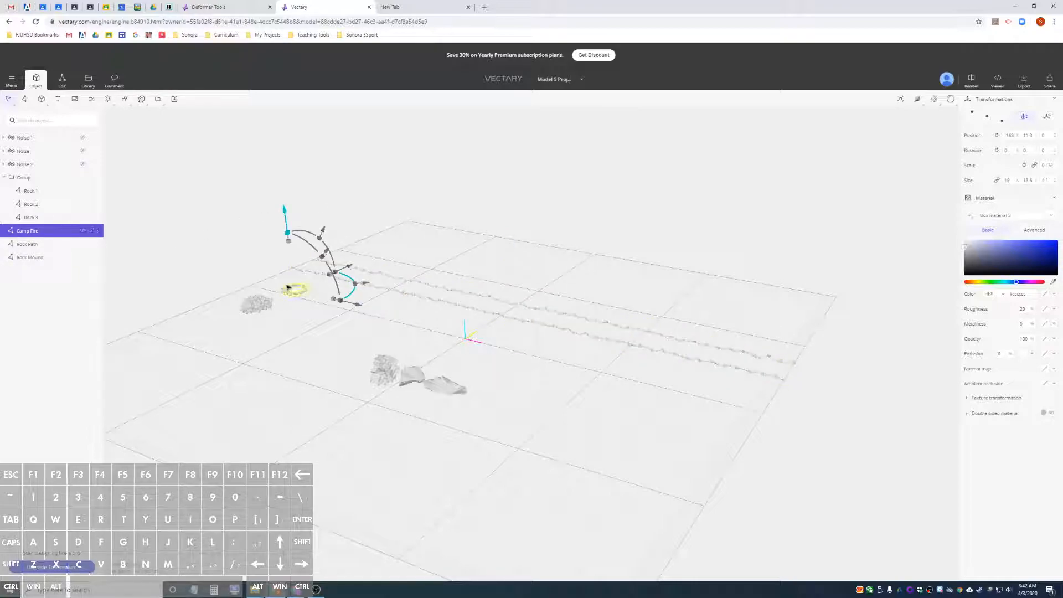
scroll(292, 288, up, 5)
click(235, 318)
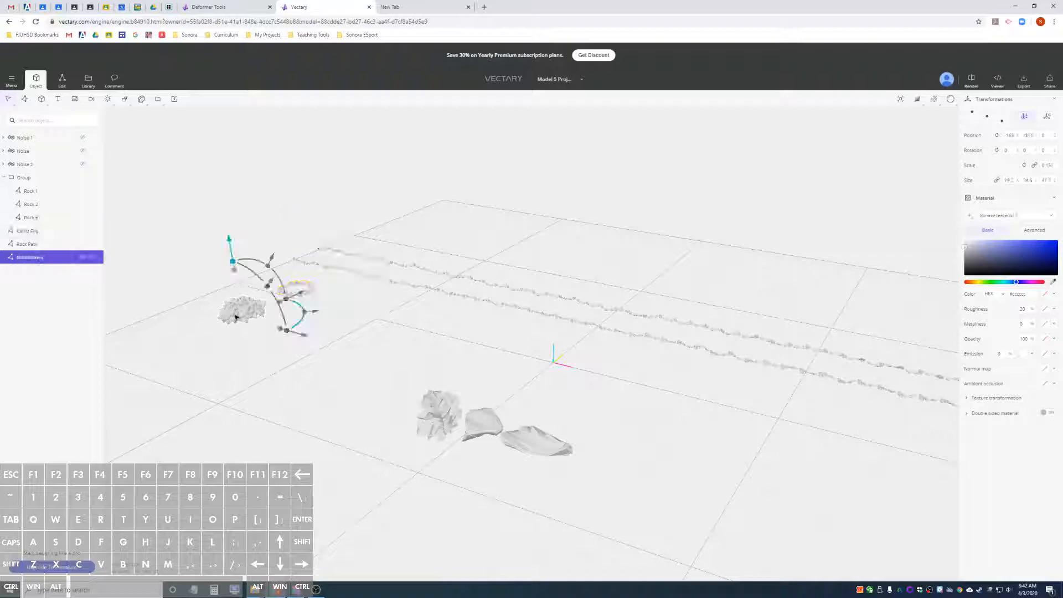
scroll(236, 317, up, 5)
scroll(370, 311, down, 5)
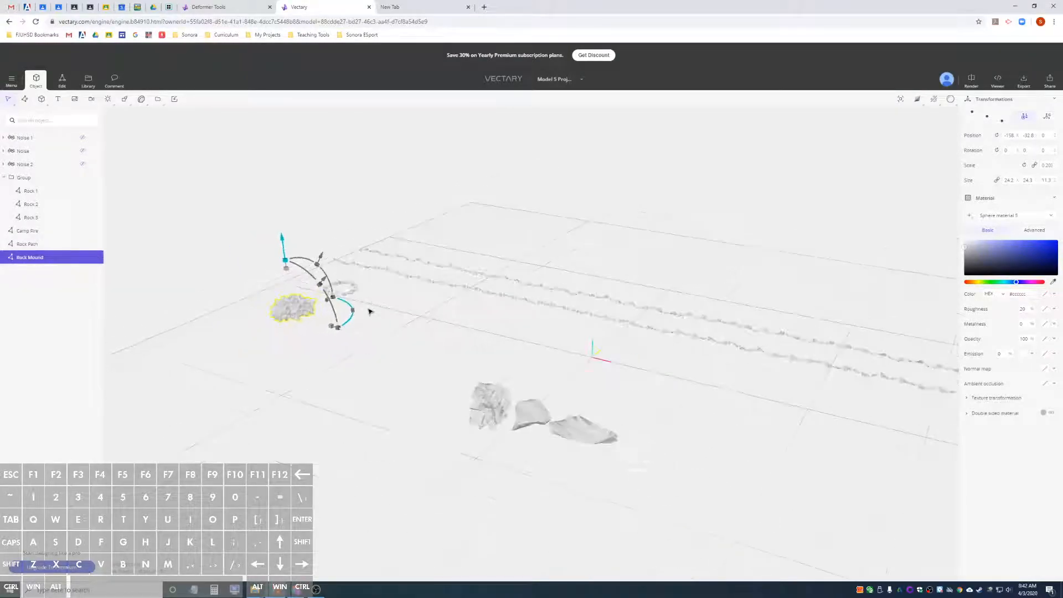
scroll(370, 311, down, 3)
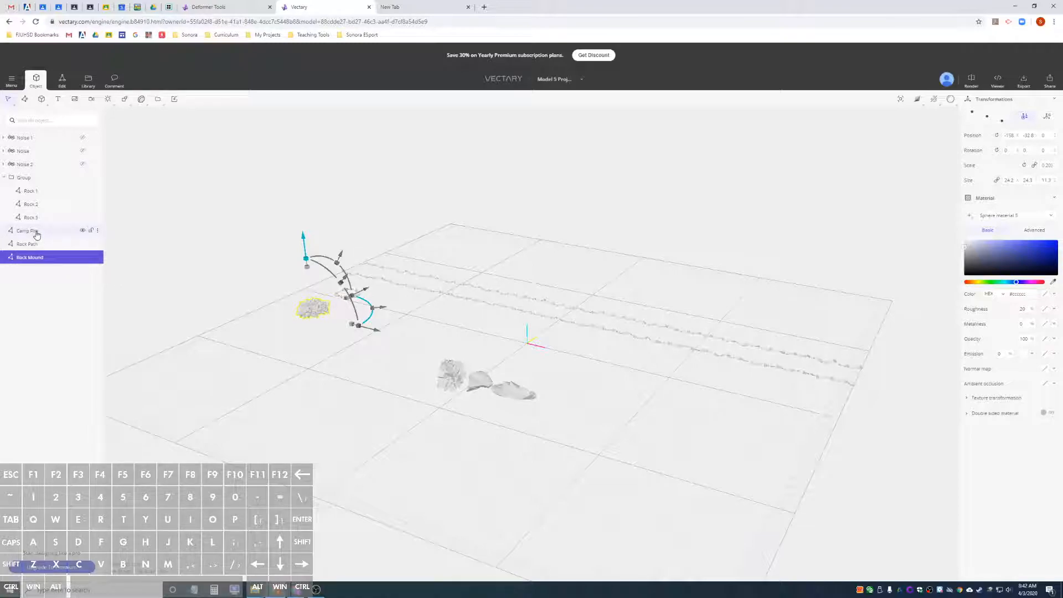
Delete the rock Group, Camp Fire, Rock Path and Rock Mound from the scene
click(30, 180)
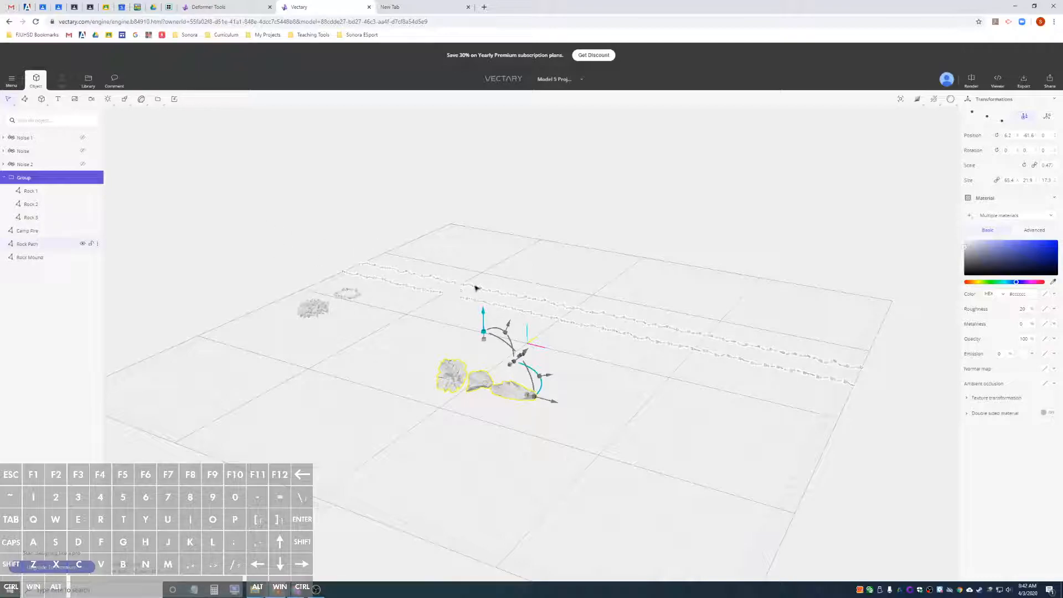
key(Delete)
click(22, 179)
key(Delete)
click(21, 178)
key(Delete)
click(21, 179)
key(Delete)
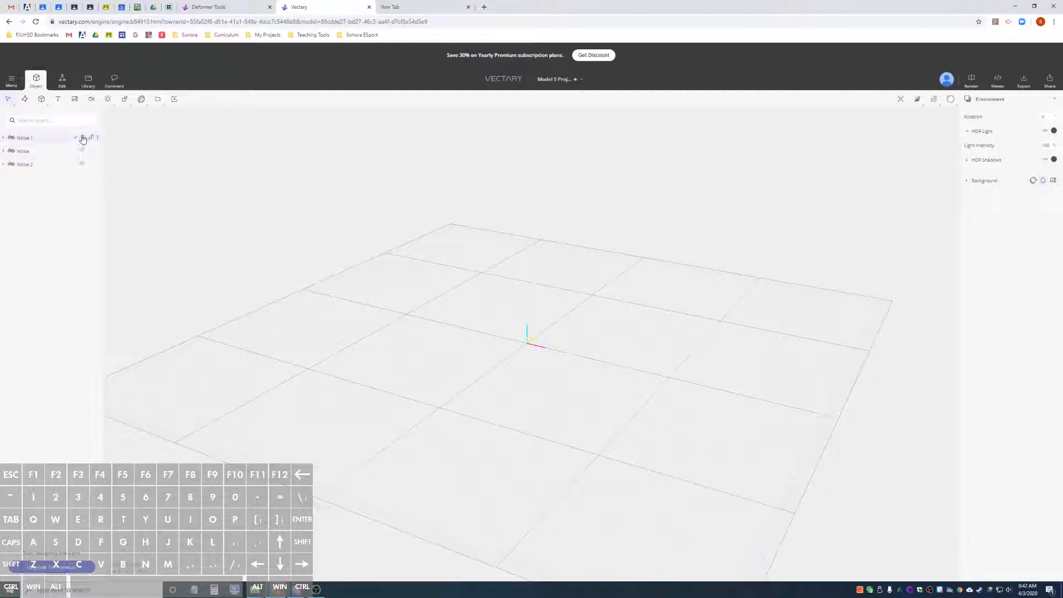
Unhide the Noise 2, Noise and Noise 1 objects
click(83, 164)
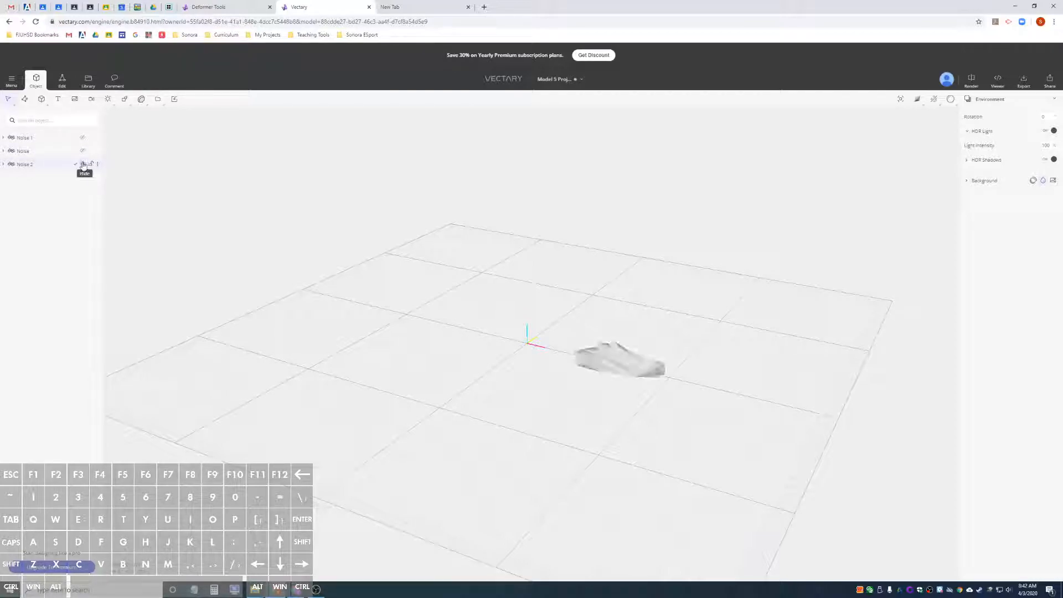
click(83, 150)
click(83, 138)
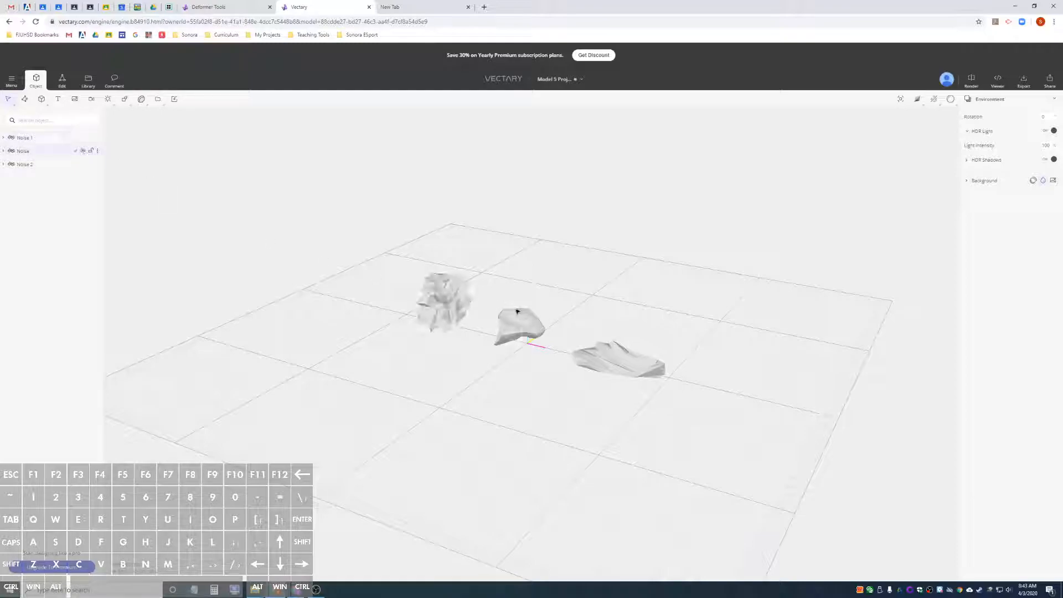
Expand the Noise 1, Noise and Noise 2 hierarchies to inspect their nested objects and deformers
drag(367, 280, 128, 215)
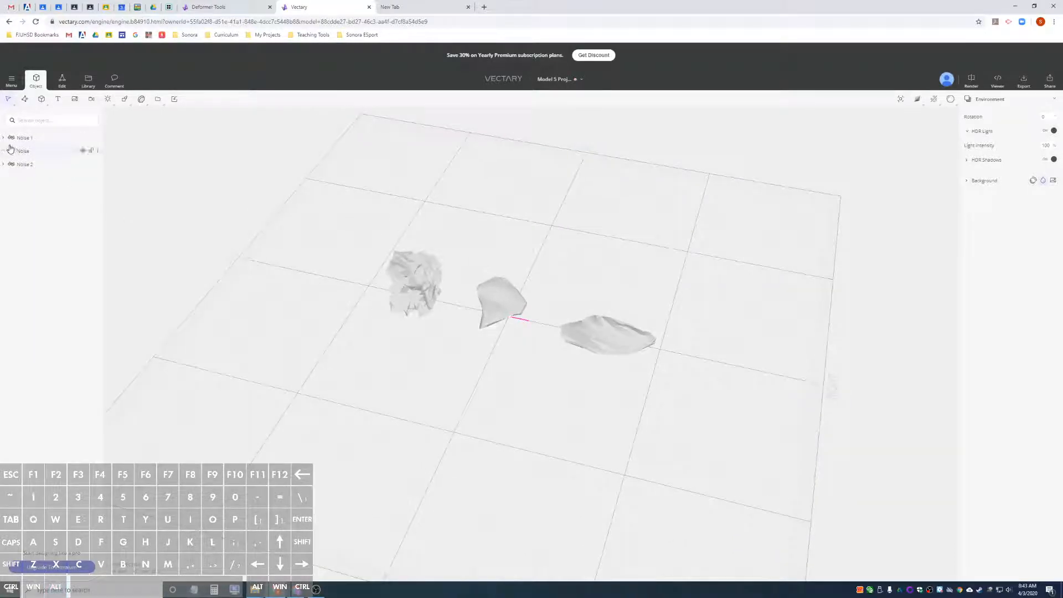
click(4, 137)
click(4, 164)
click(4, 190)
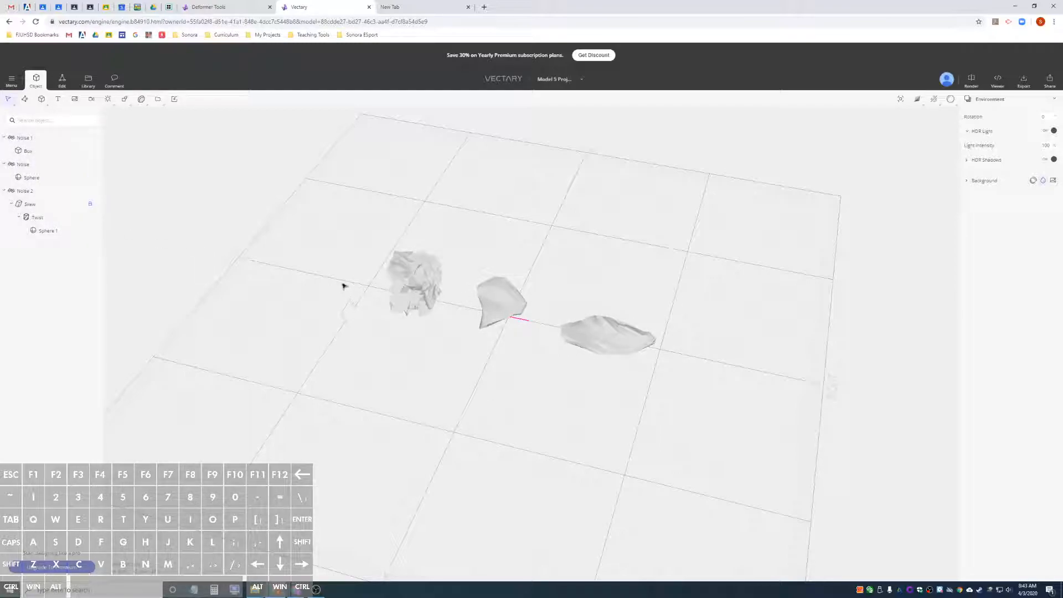
scroll(341, 286, up, 3)
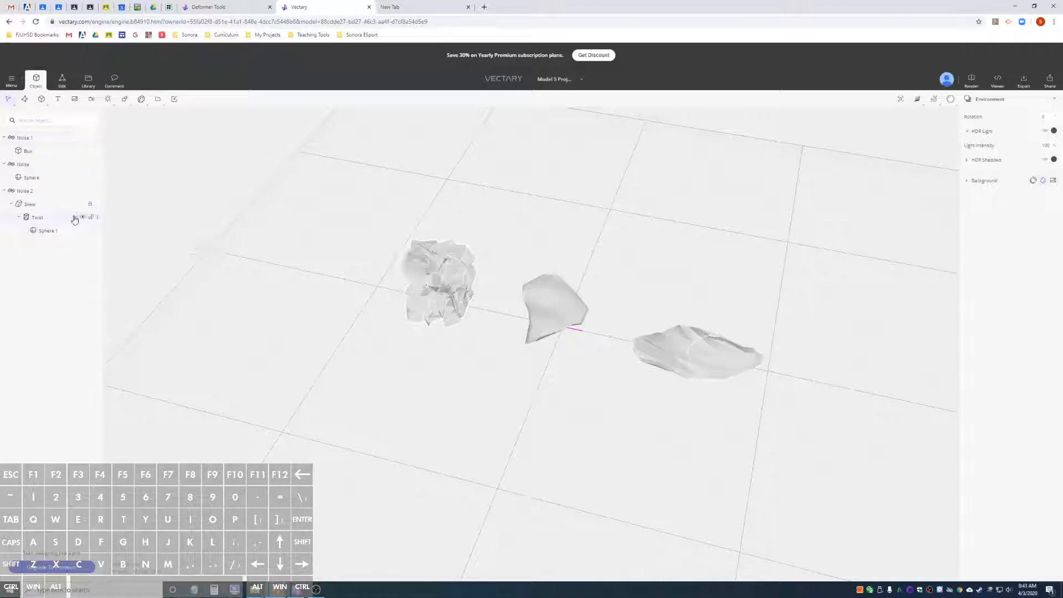
Convert the Noise 2 object to geometry and rename the result Rock 3
click(28, 191)
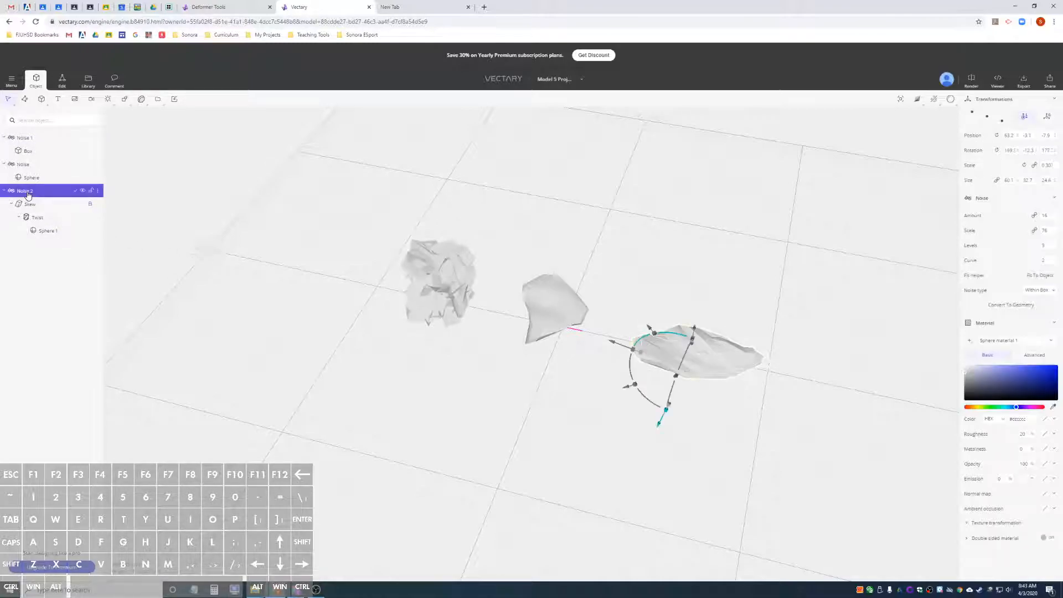
right_click(28, 192)
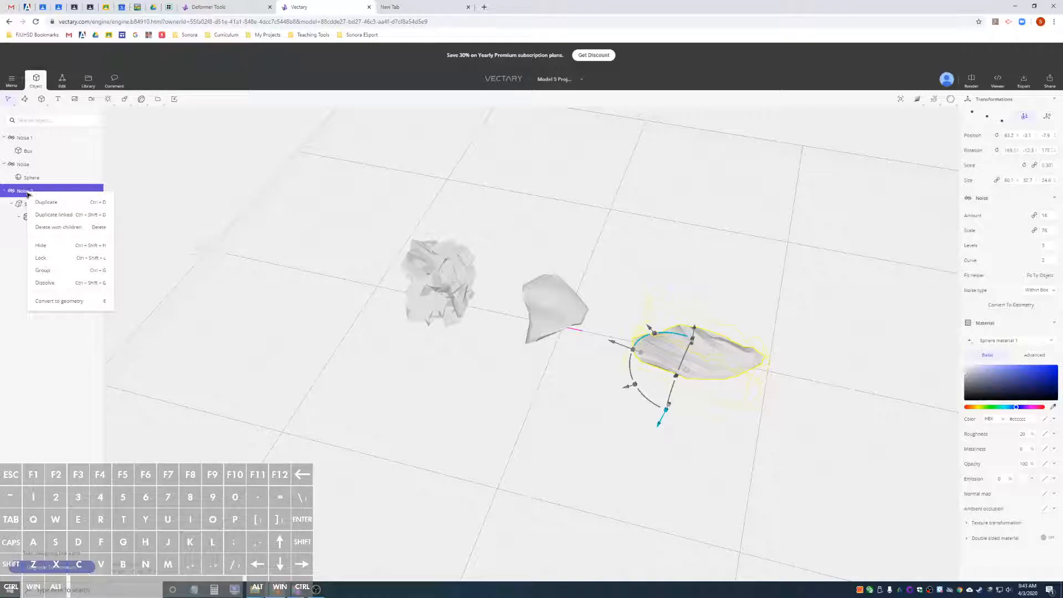
click(76, 301)
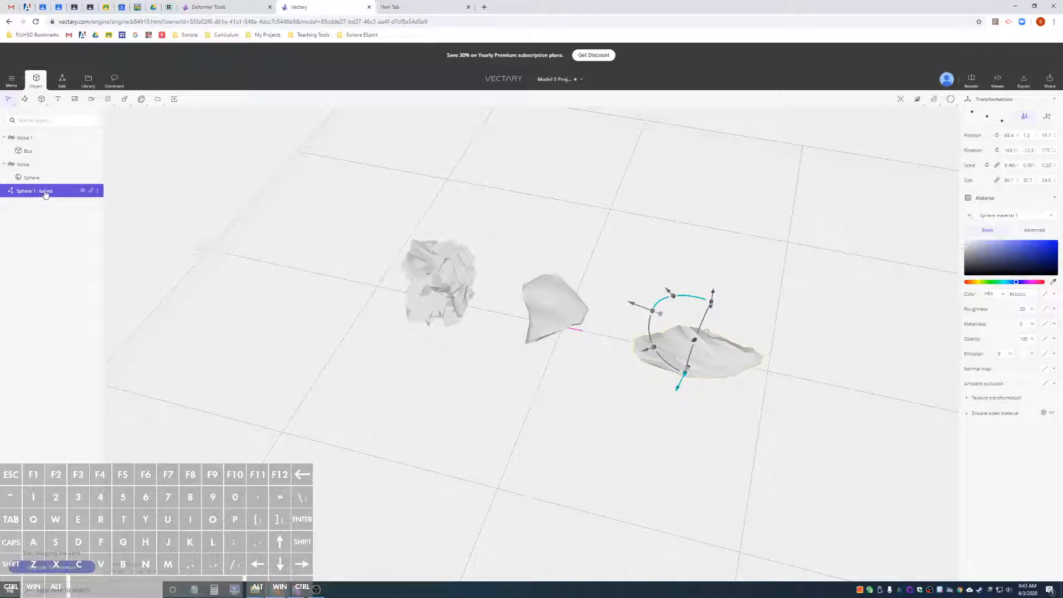
double_click(45, 192)
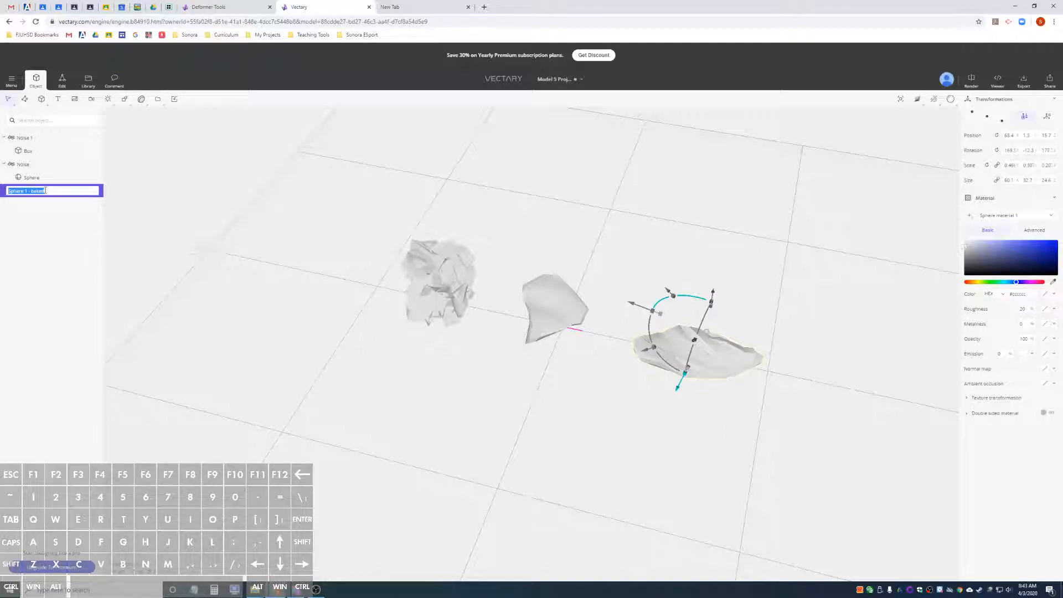
text(Rock 3)
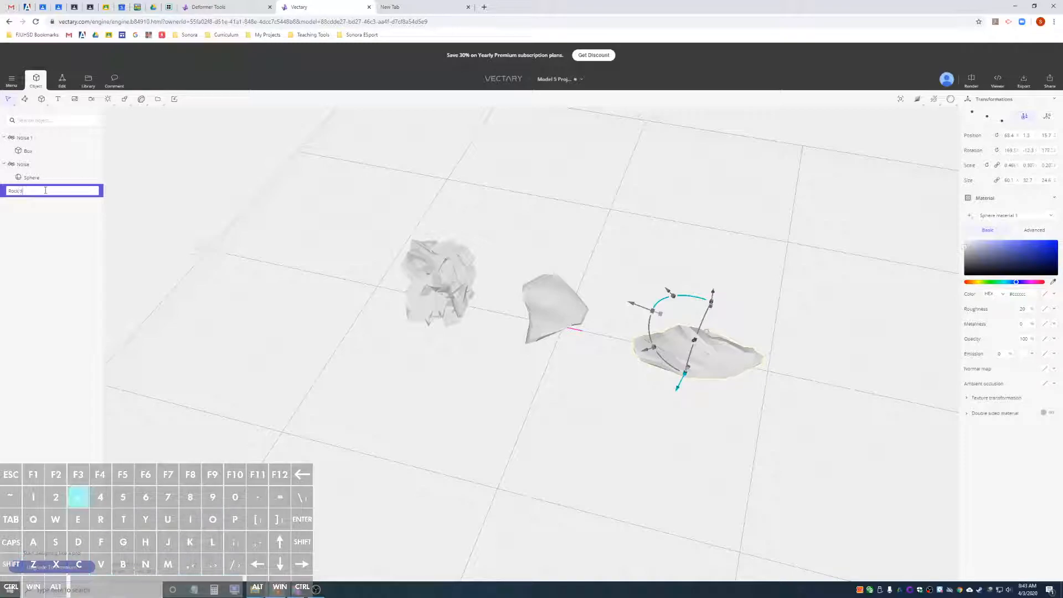
key(Return)
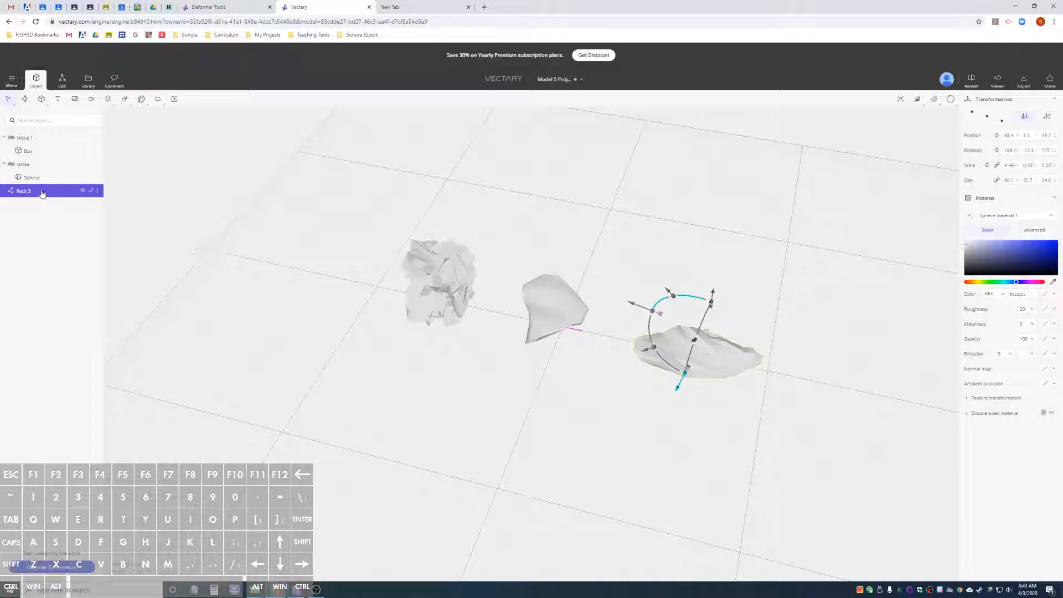
Convert the Noise object to geometry and rename the result Rock 2
click(34, 164)
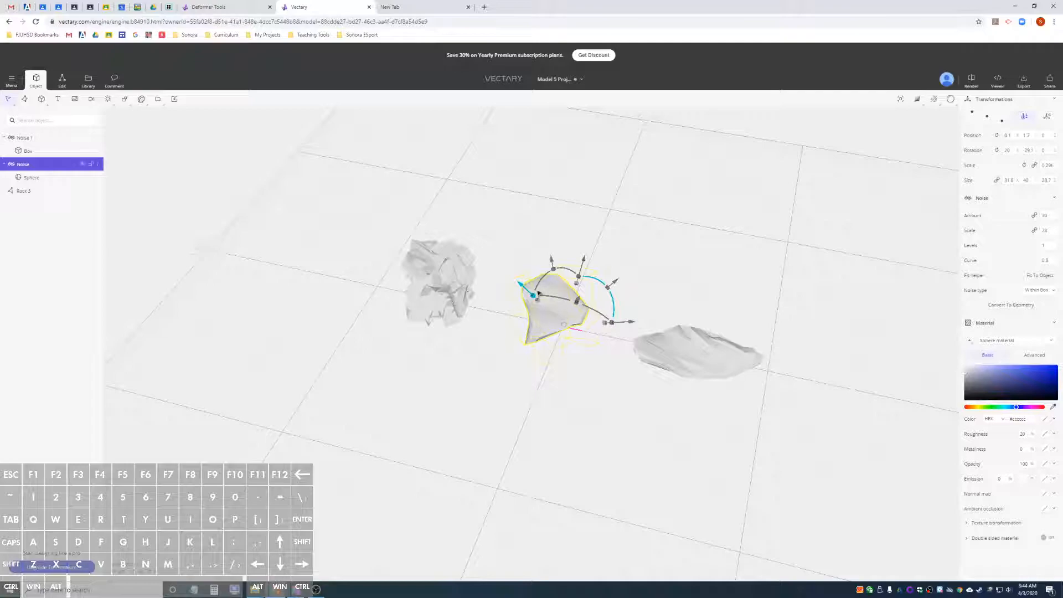
right_click(35, 165)
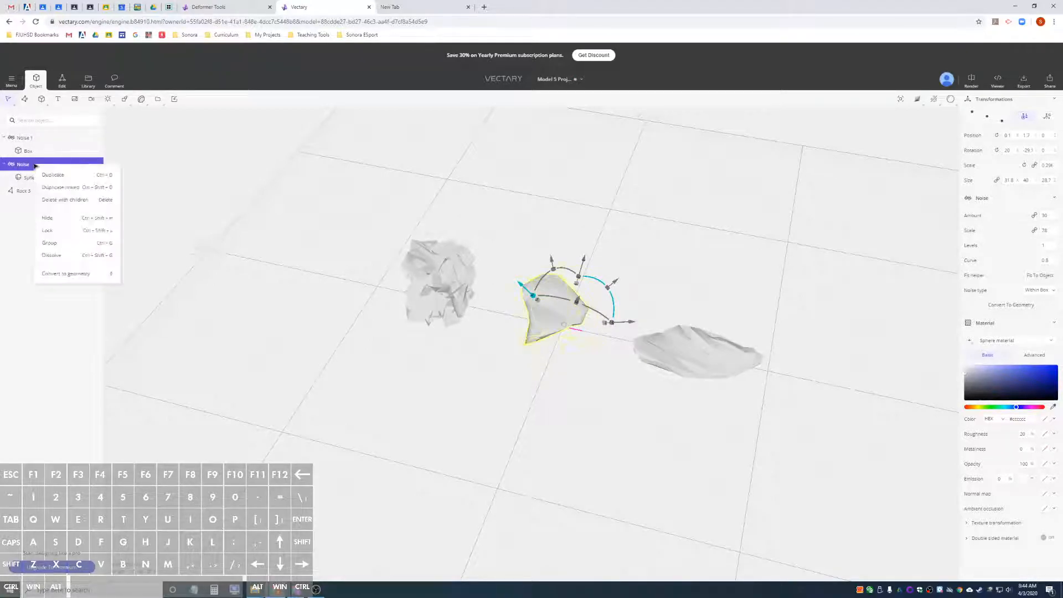
click(77, 273)
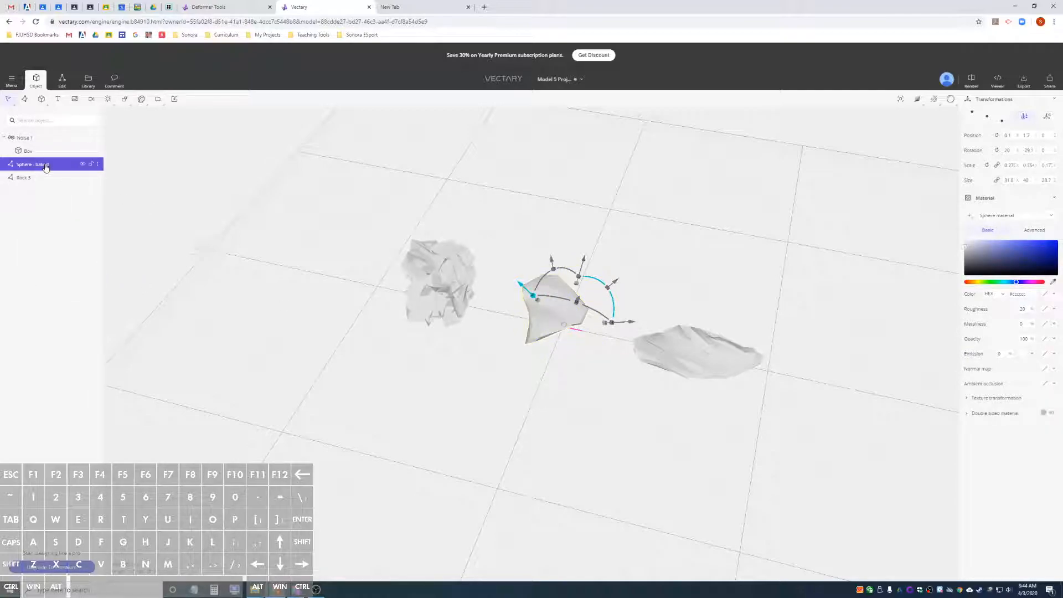
double_click(46, 165)
text(Rock 2)
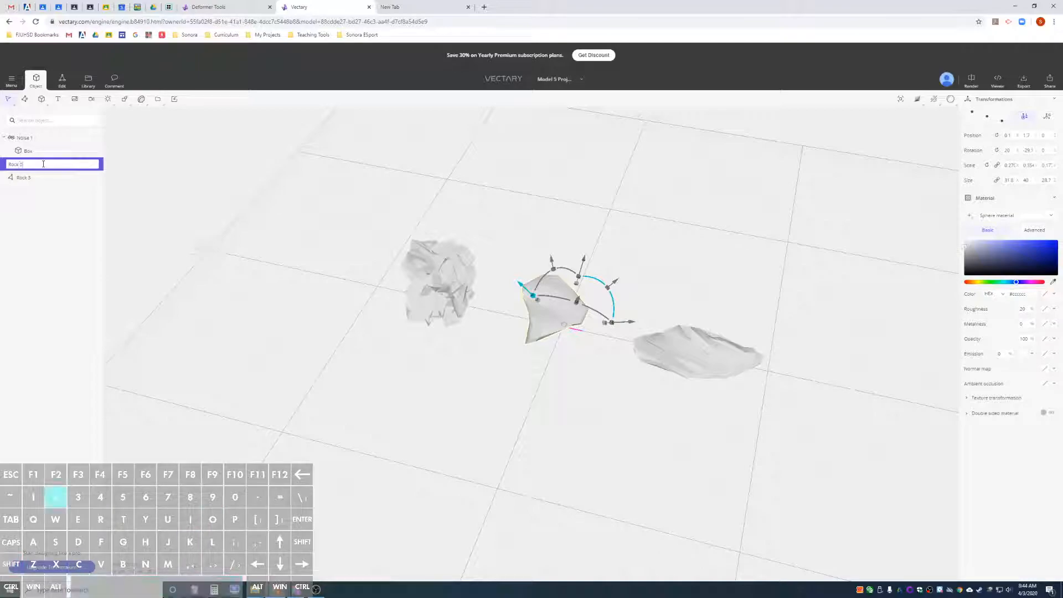
key(Return)
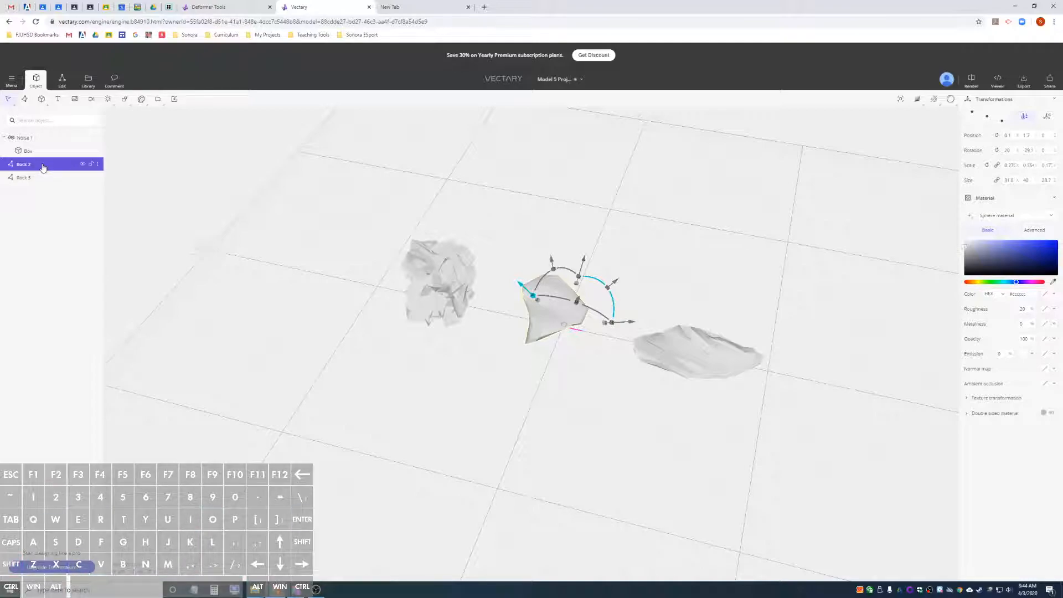
Convert the Noise 1 object to geometry and rename the result Rock 1
click(23, 138)
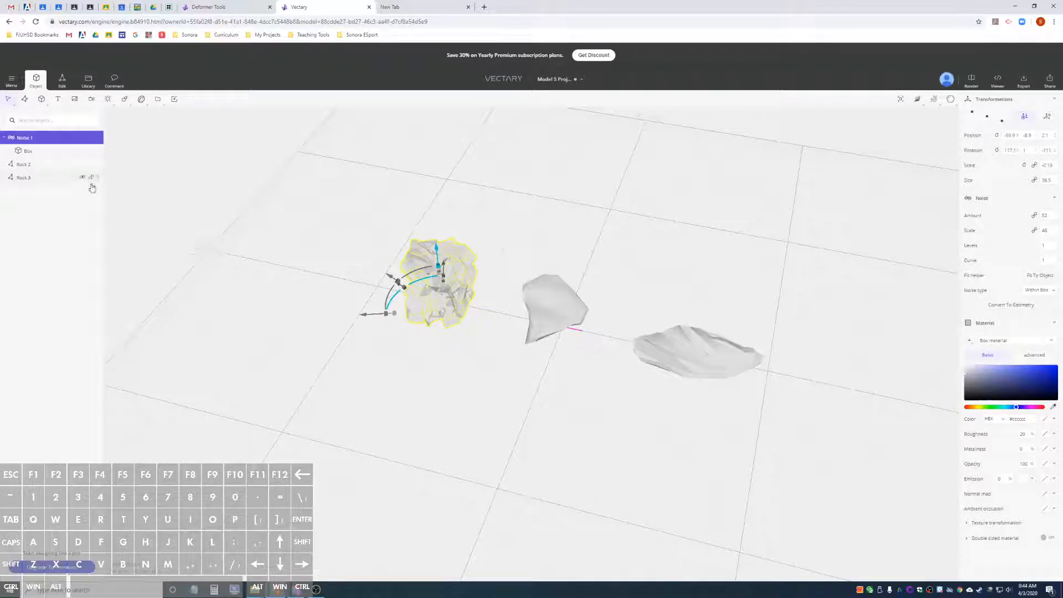
right_click(25, 137)
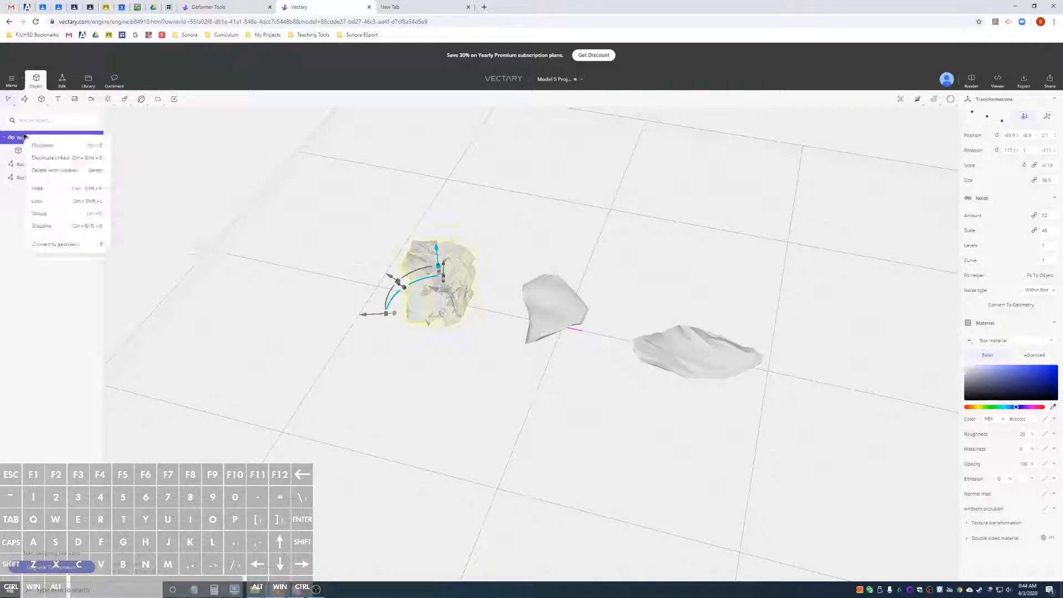
click(56, 245)
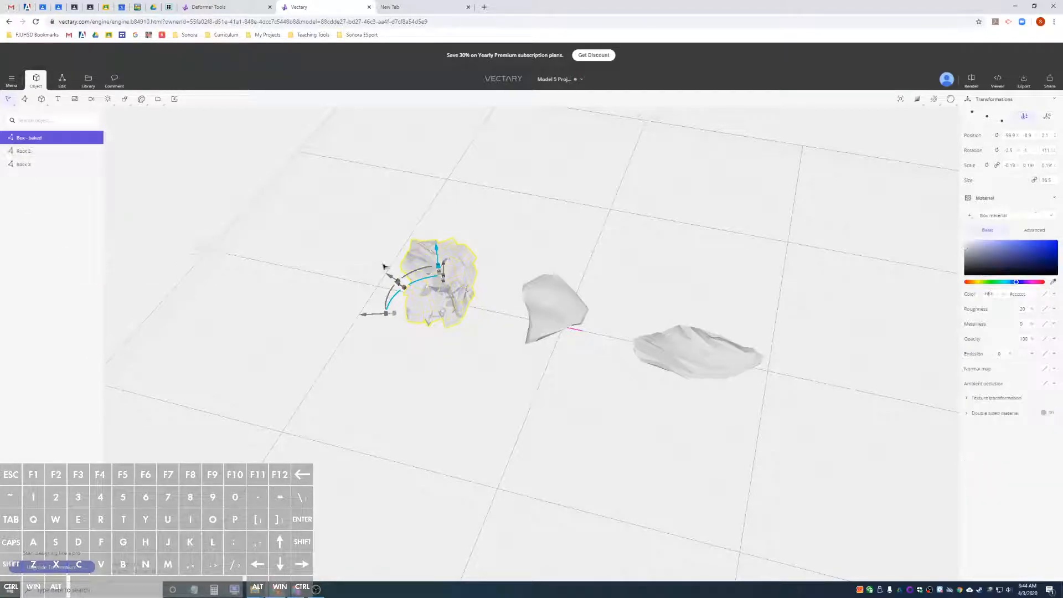
right_click(30, 138)
click(22, 140)
double_click(22, 139)
text(Rock 1)
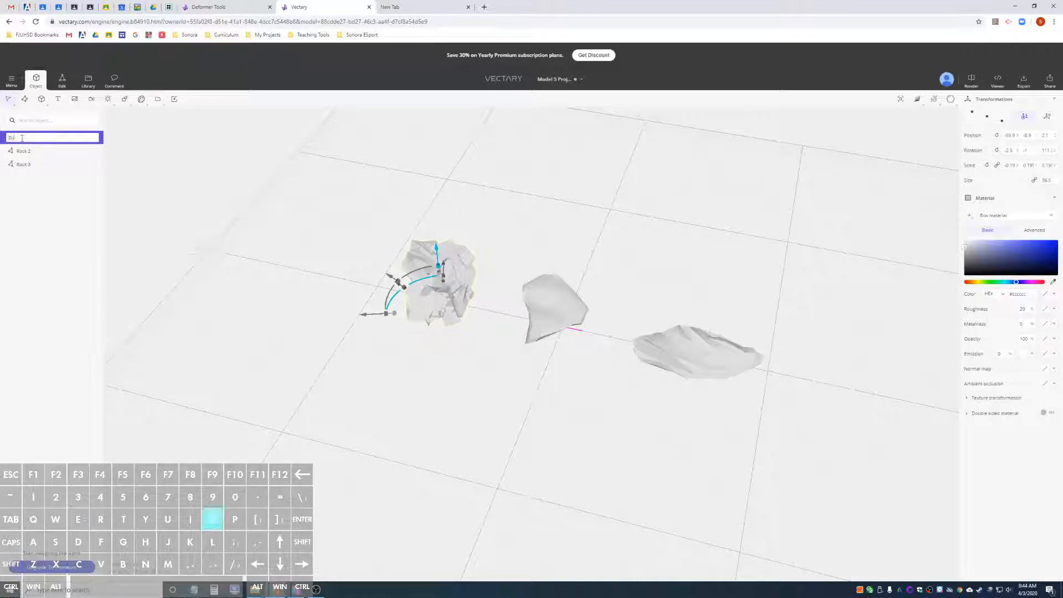
key(Return)
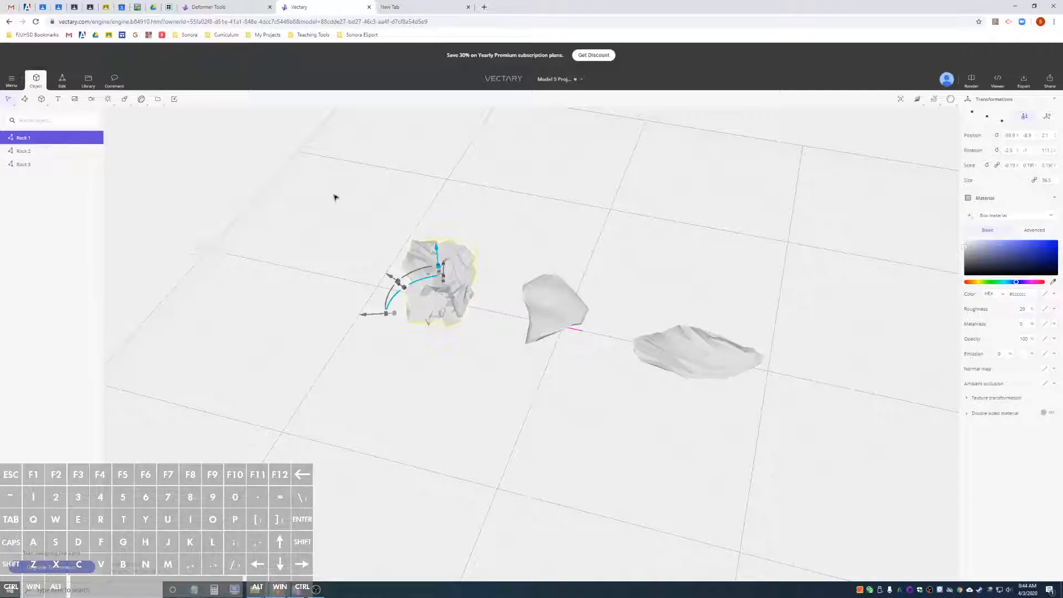
Inspect the mesh of Rock 2 in Edit mode and return to Object mode
scroll(362, 228, up, 3)
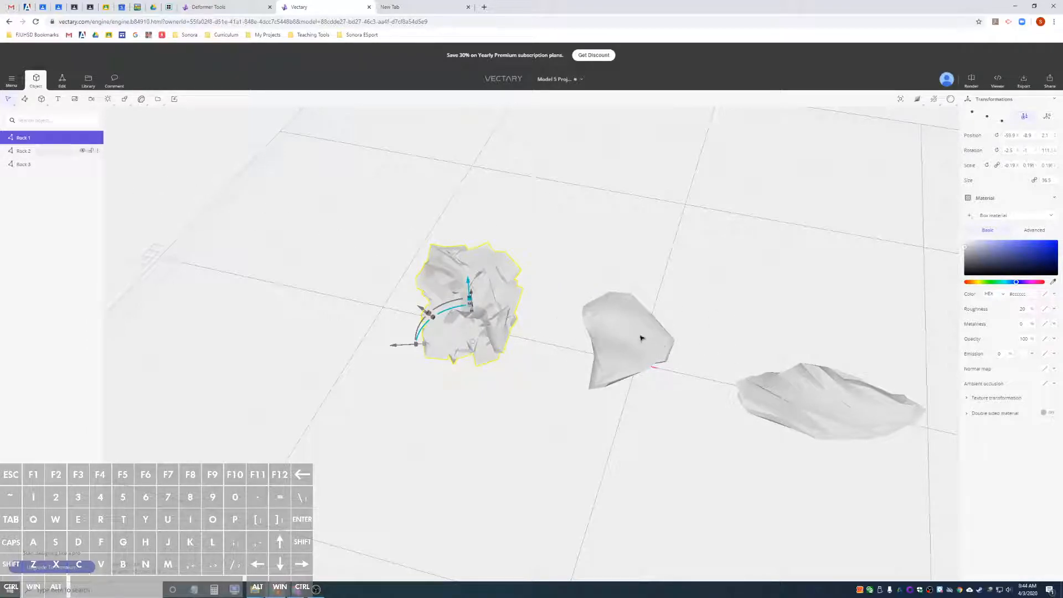
click(68, 151)
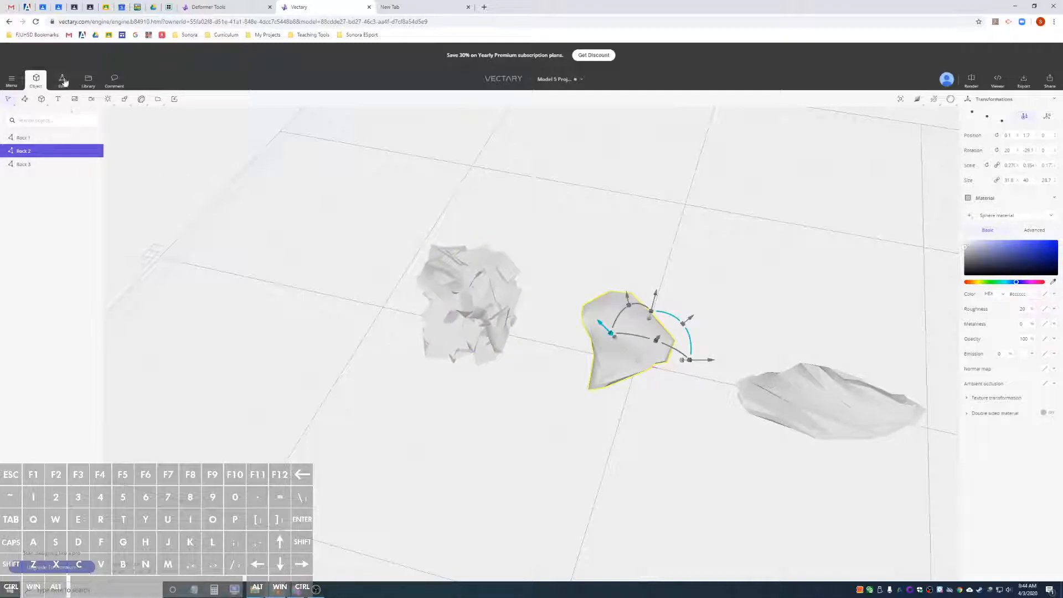
click(62, 80)
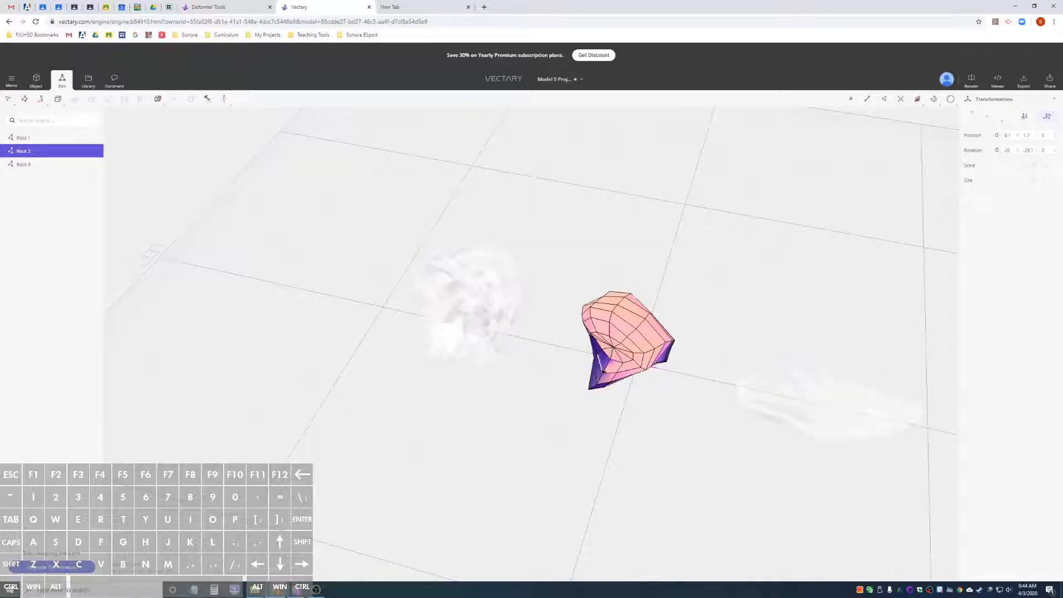
click(36, 82)
Select Rock 1 and Rock 2 in turn to compare their transform gizmos
scroll(639, 358, down, 3)
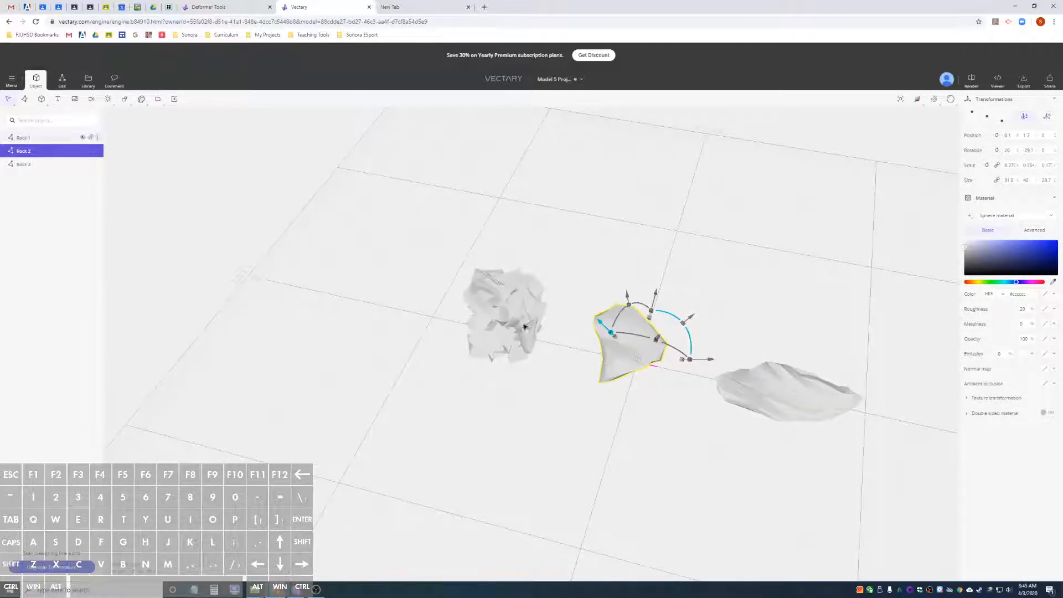
scroll(579, 363, down, 3)
alt+drag(707, 436, 699, 426)
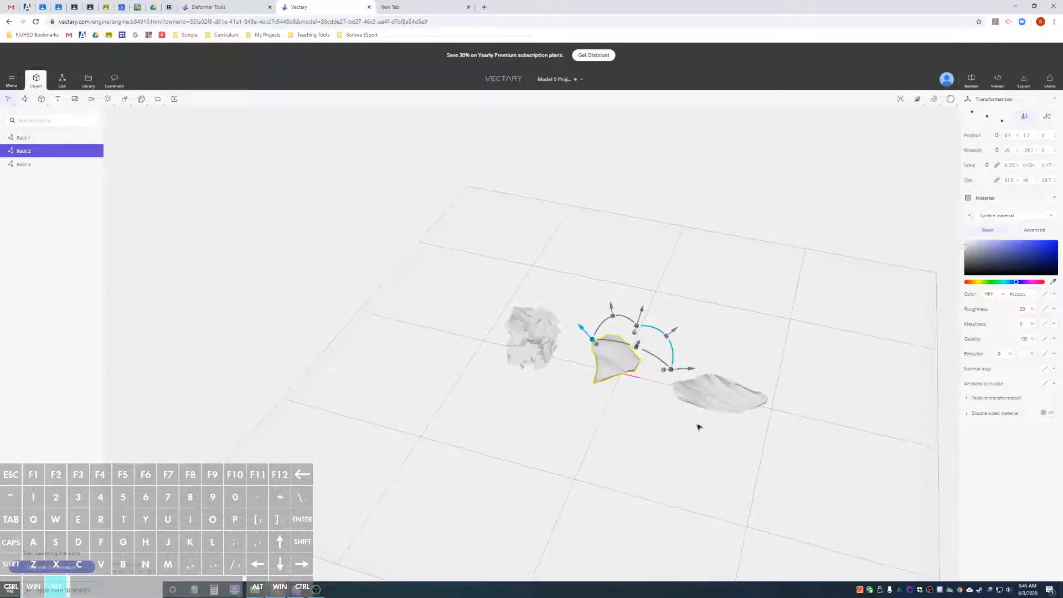
click(546, 345)
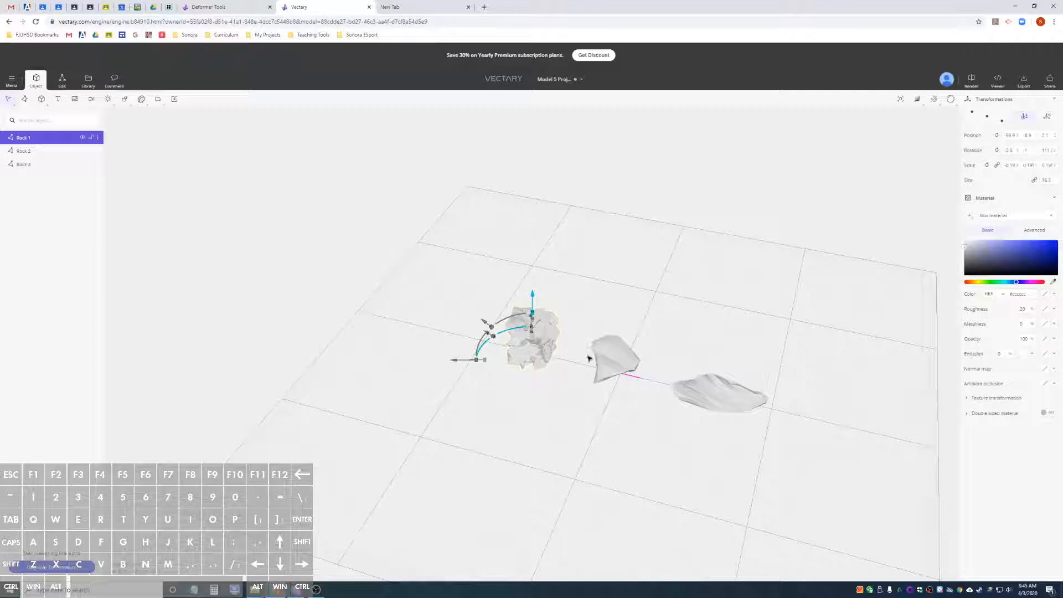
click(617, 360)
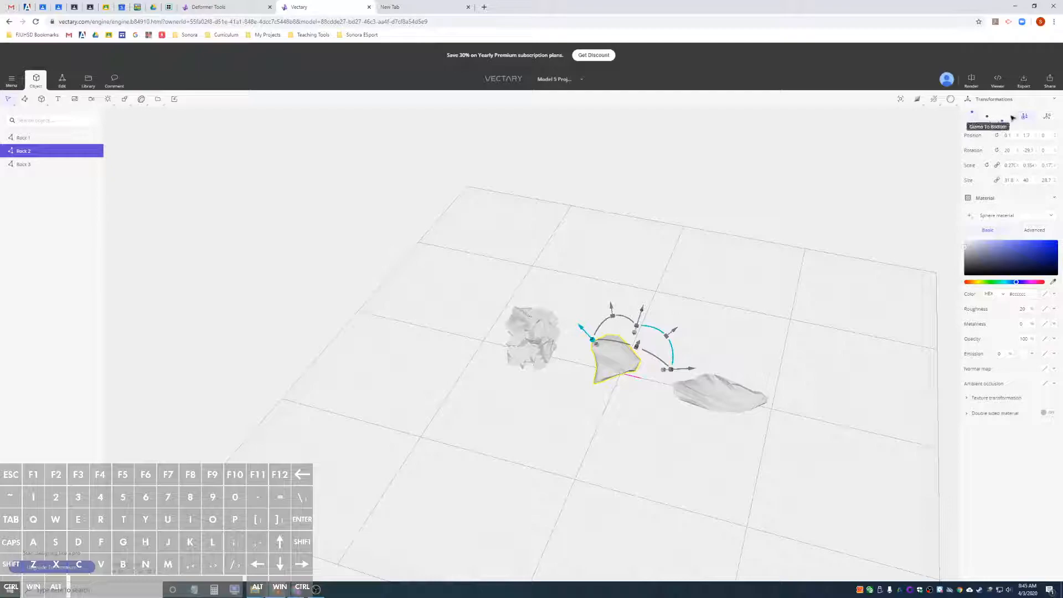
Try the top, center and bottom gizmo positions on Rock 2, and move it along X toward Rock 1 with the global gizmo
click(973, 119)
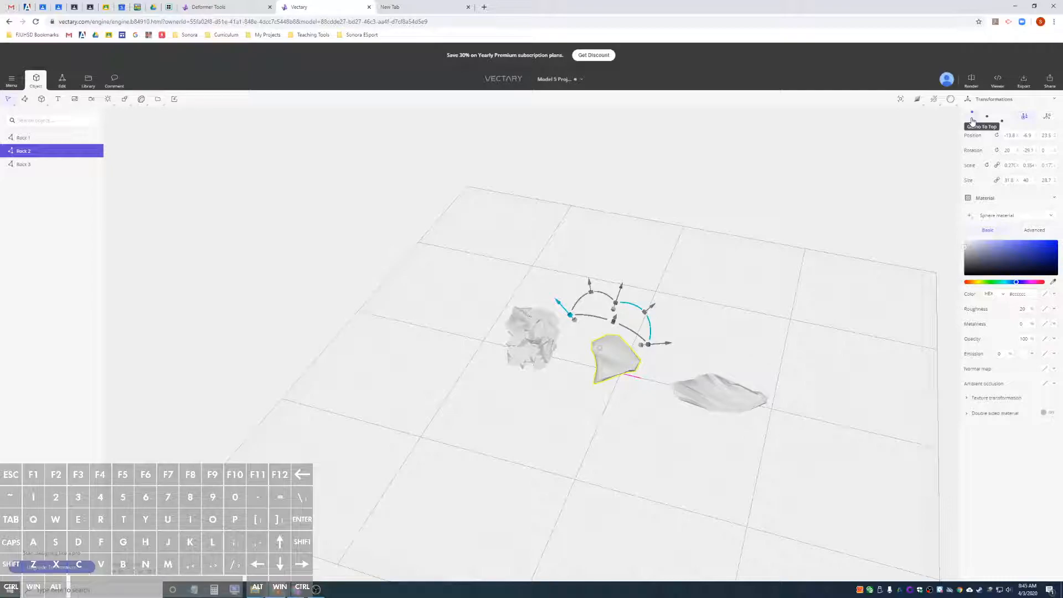
click(986, 118)
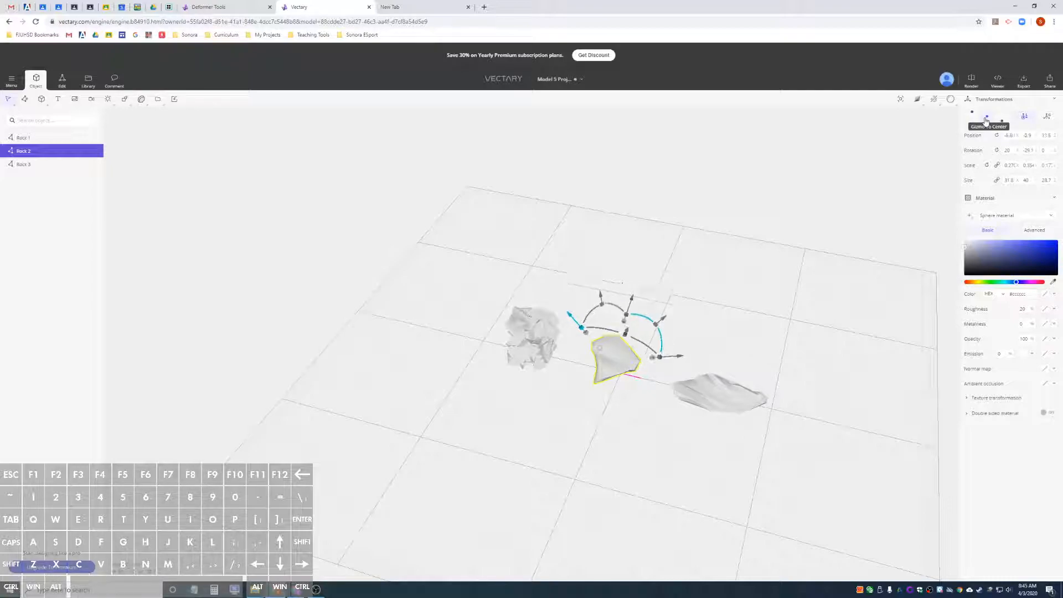
click(1001, 120)
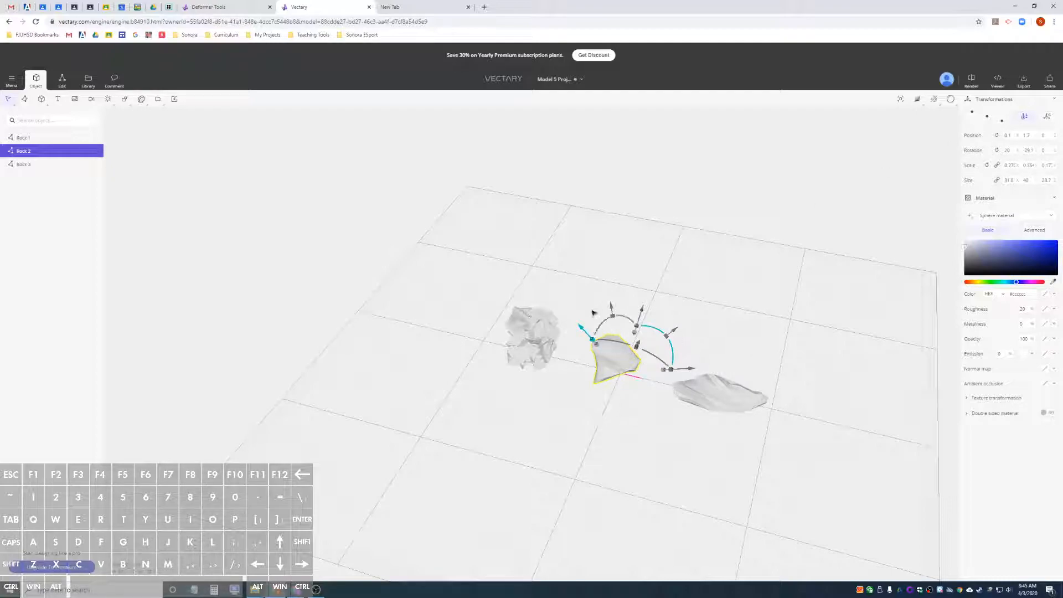
click(1048, 118)
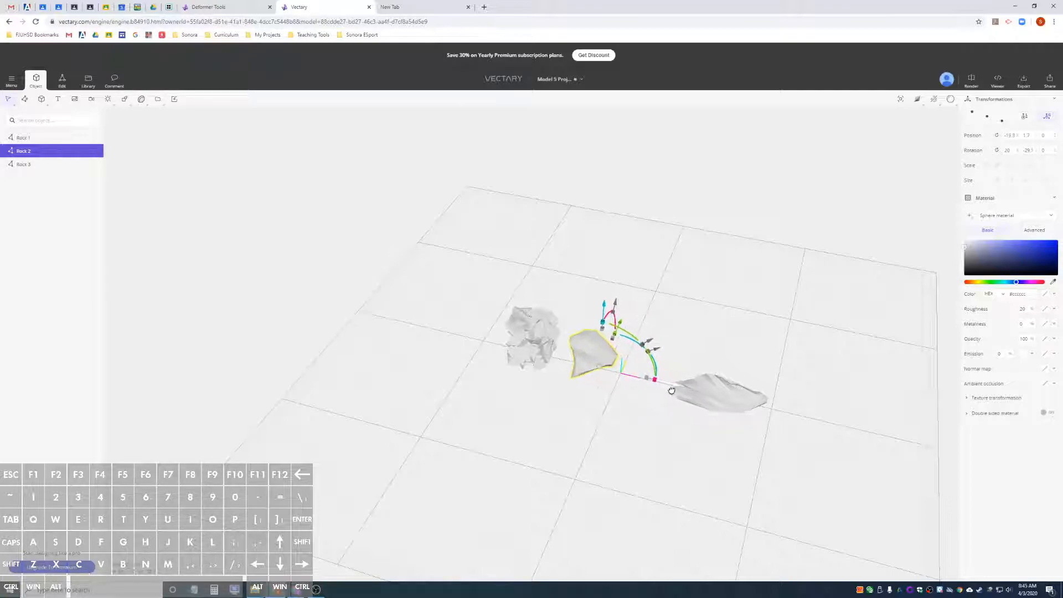
Give Rock 3 a centered global gizmo and move it along X toward Rock 2, to about 24.7
click(703, 391)
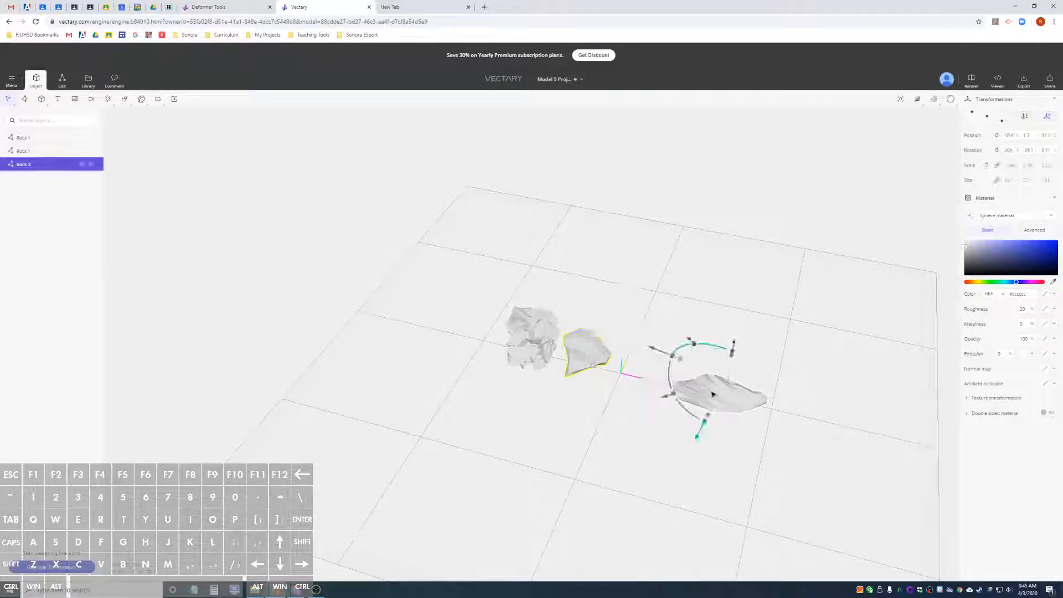
click(1046, 117)
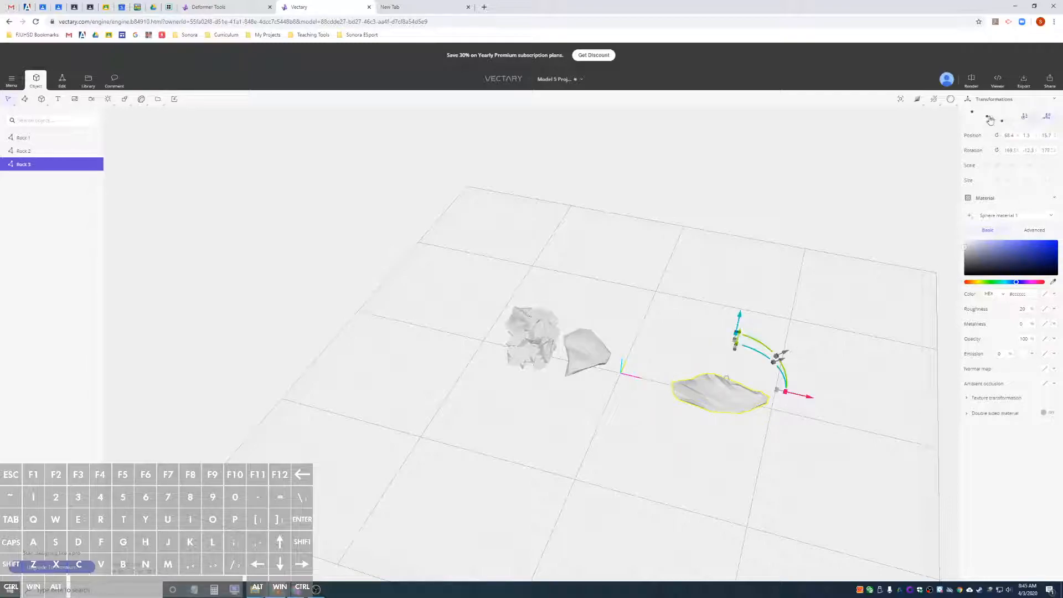
drag(804, 415, 738, 397)
Center Rock 2's gizmo in global mode and set the rock's Z position to 0
alt+drag(677, 431, 688, 418)
alt+drag(607, 410, 630, 377)
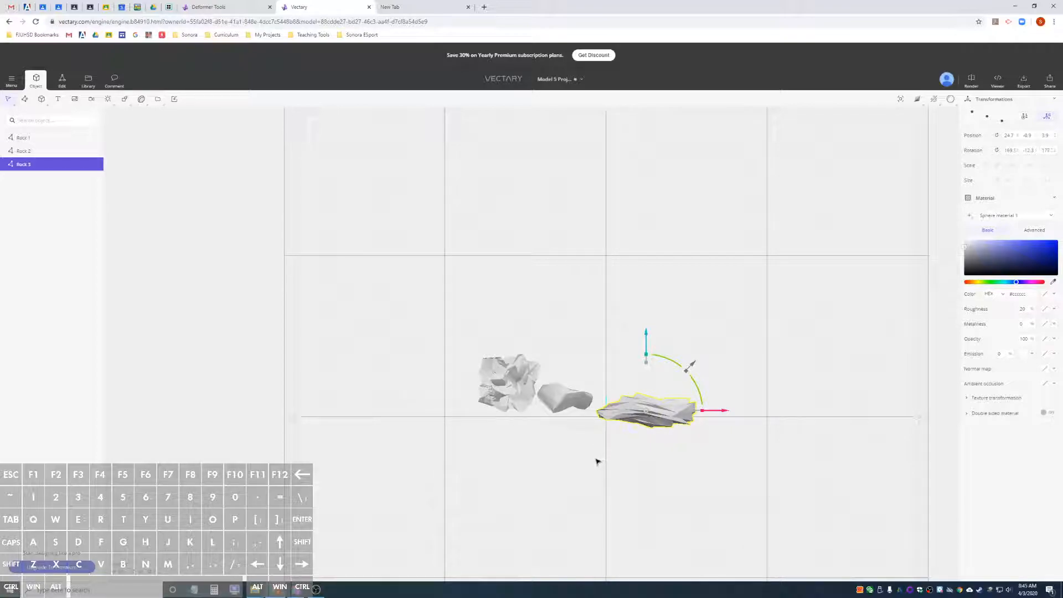
mouse_move(612, 456)
alt+mouse_down()
mouse_move(595, 481)
mouse_move(549, 498)
mouse_move(596, 450)
alt+mouse_up()
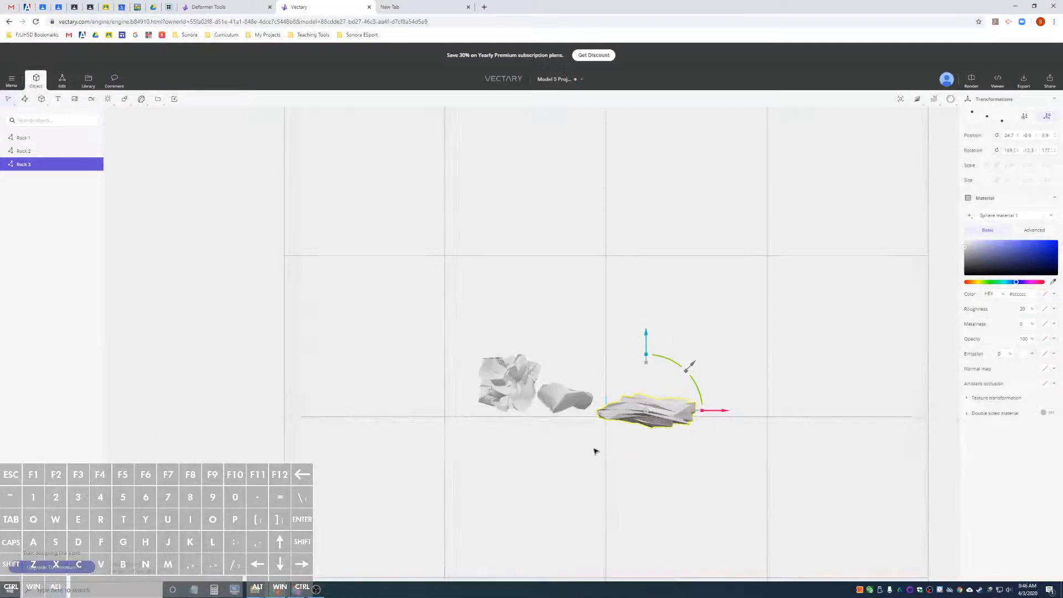
click(574, 395)
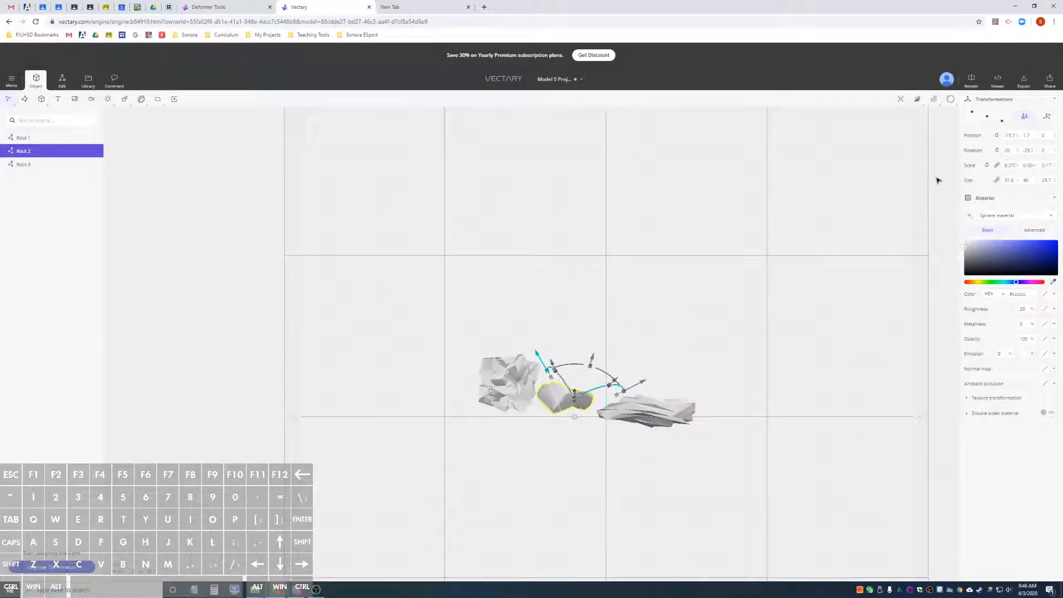
click(986, 117)
click(1051, 116)
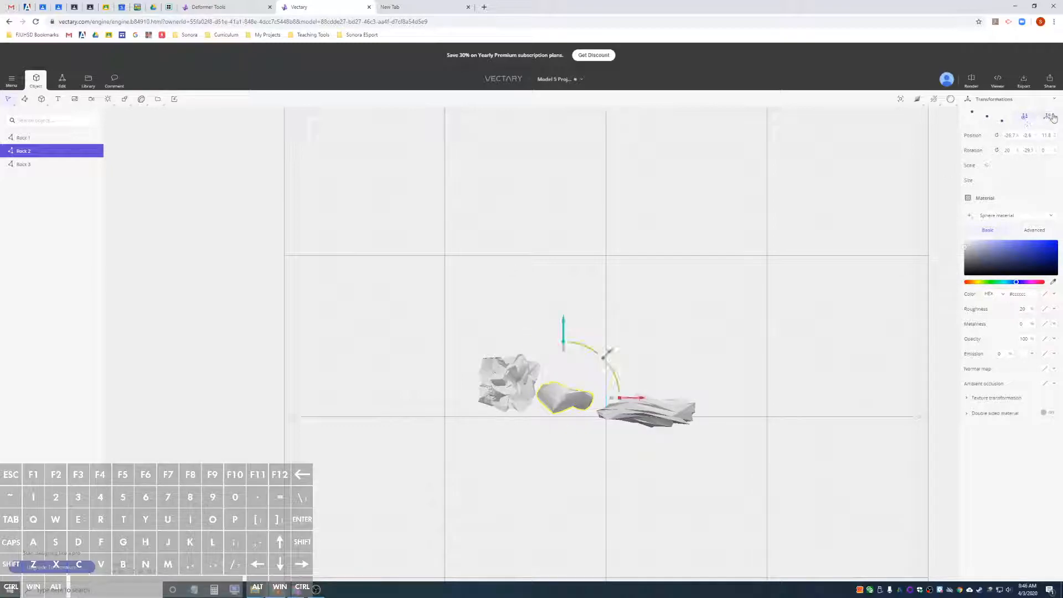
click(1046, 135)
text(0)
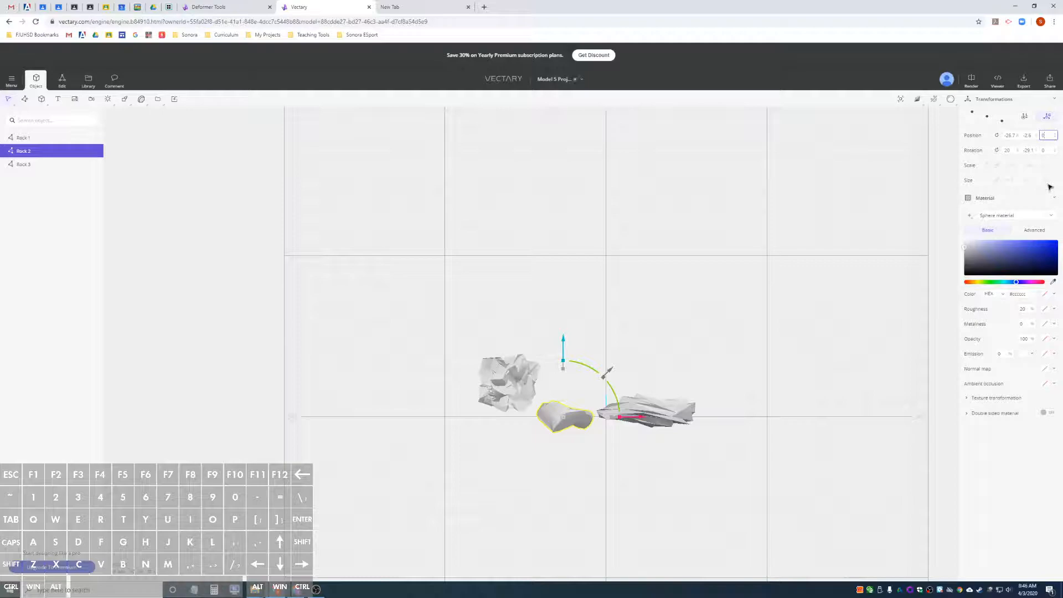
Set Rock 3's Z position to 0 using the global gizmo
click(689, 409)
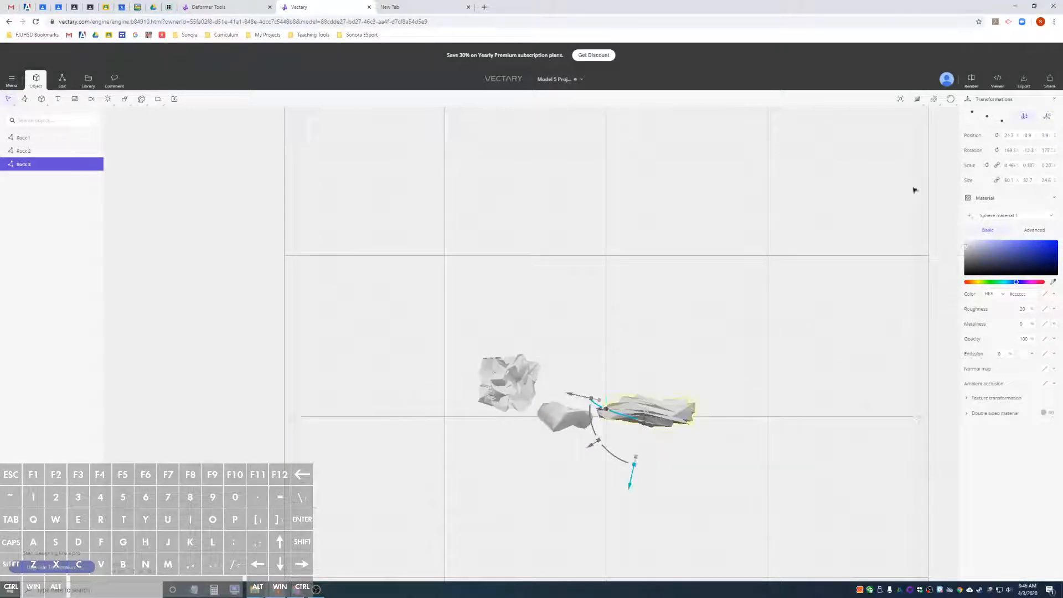
click(1045, 136)
text(0)
key(Return)
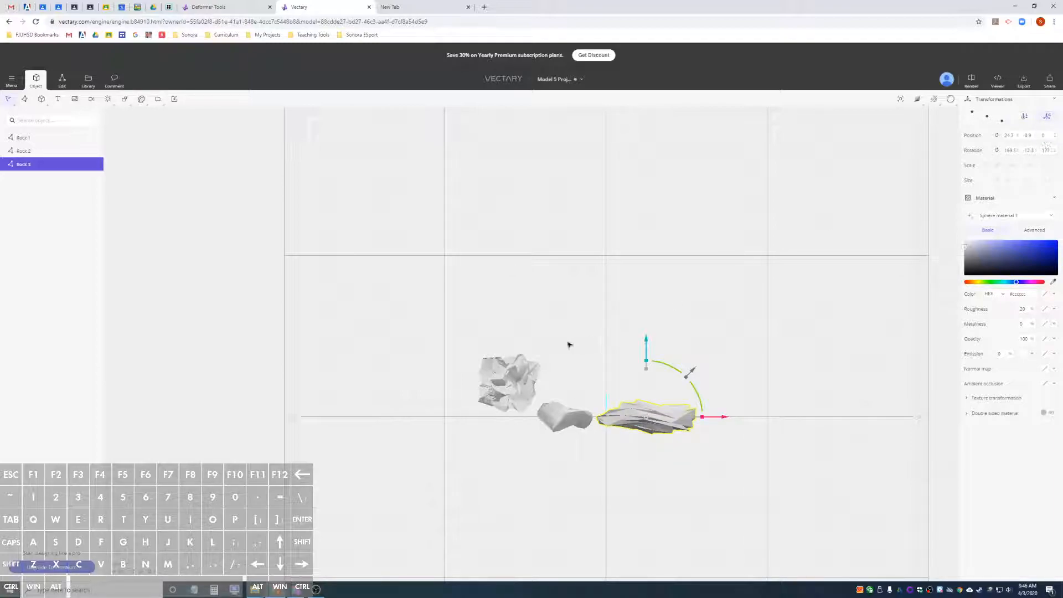
Center Rock 1's gizmo in global mode, set its Z position to 0 and shift it slightly along X away from Rock 2
click(508, 382)
click(987, 119)
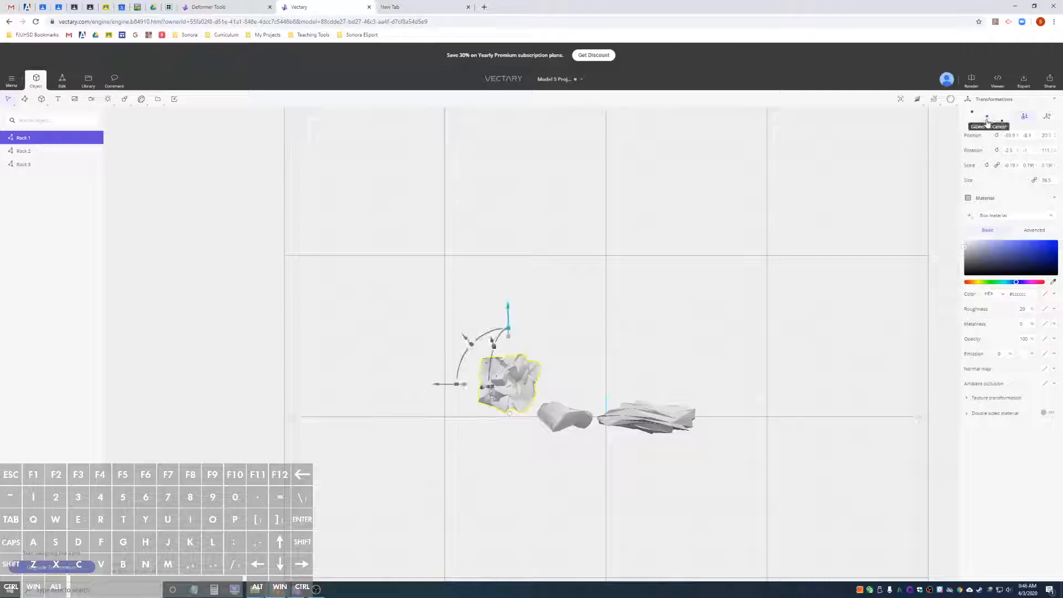
click(1050, 117)
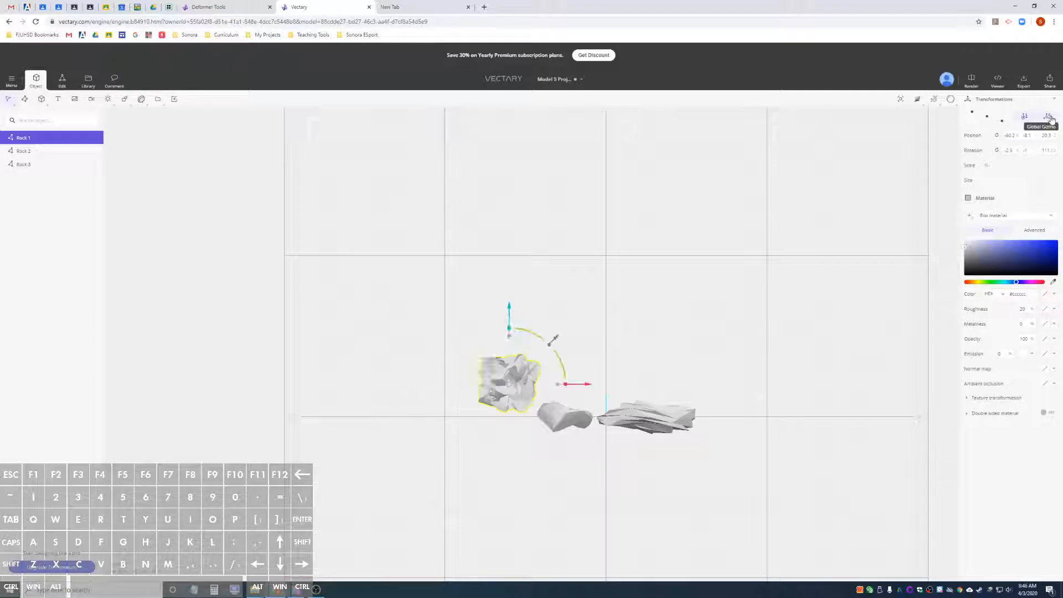
click(1045, 135)
text(0)
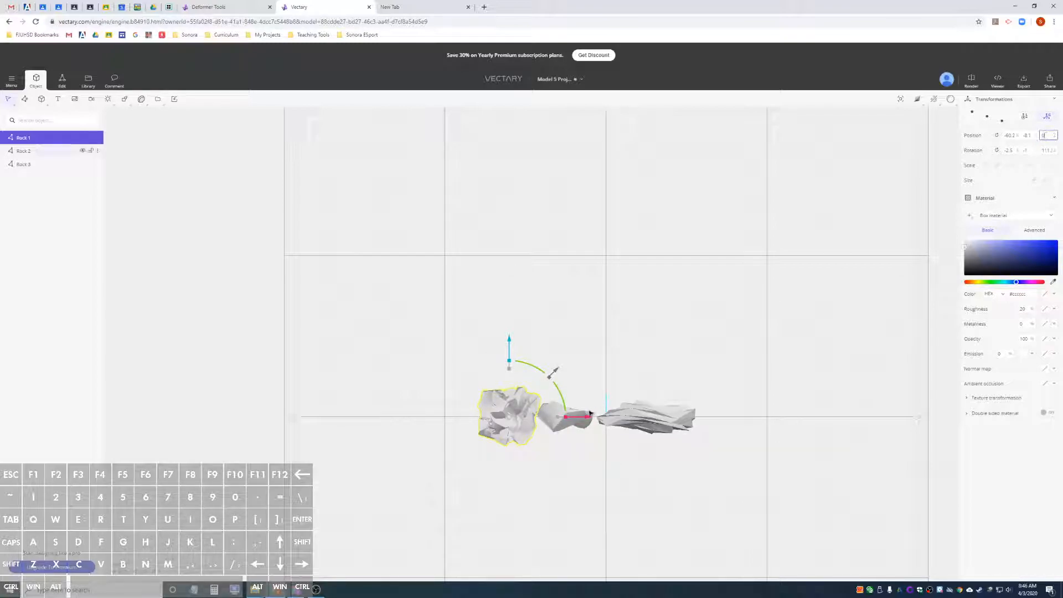
drag(588, 420, 580, 420)
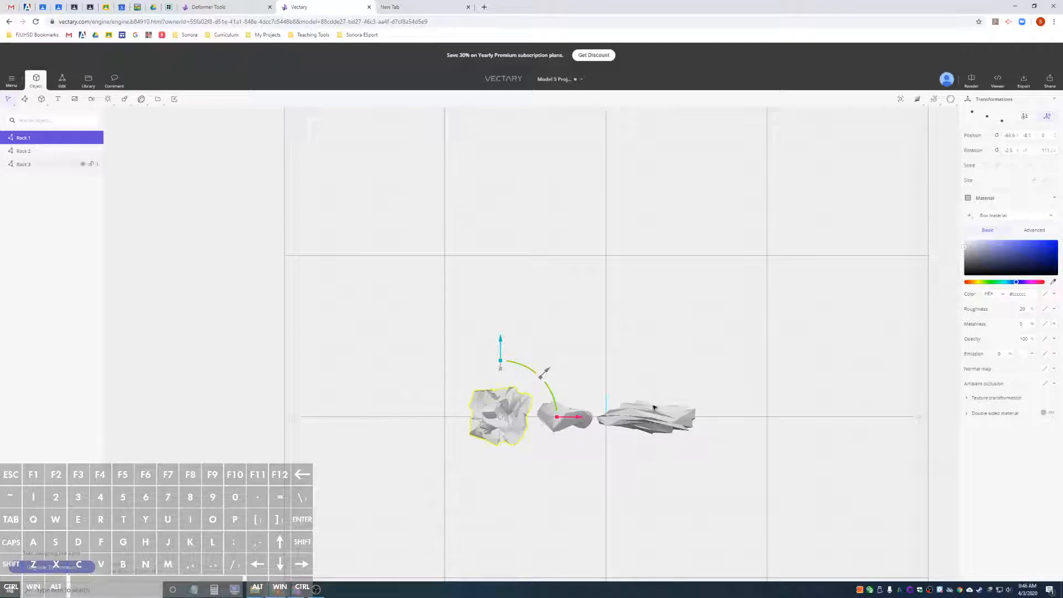
alt+drag(755, 337, 548, 368)
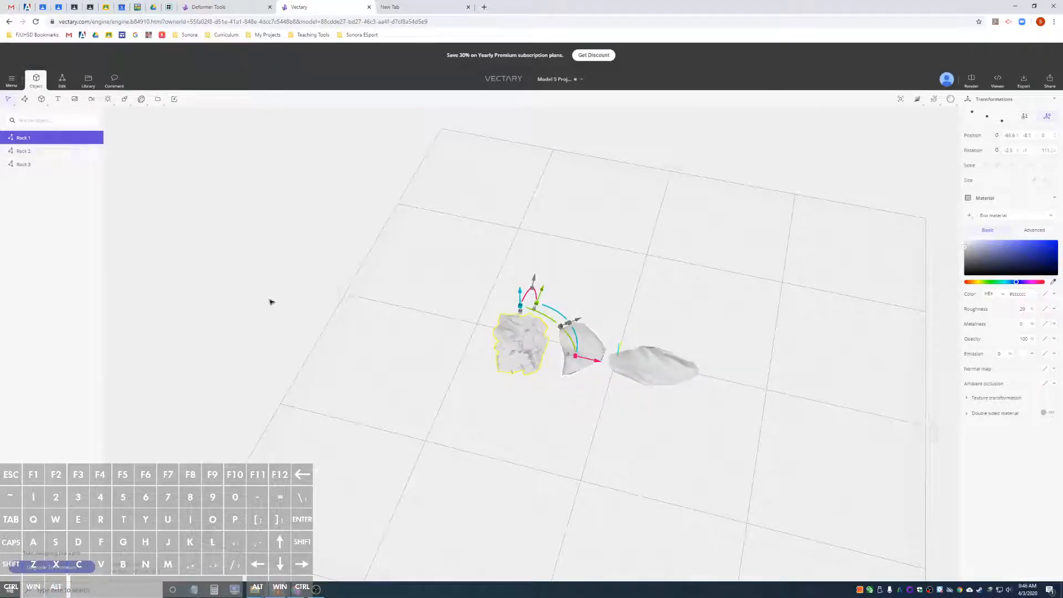
click(55, 234)
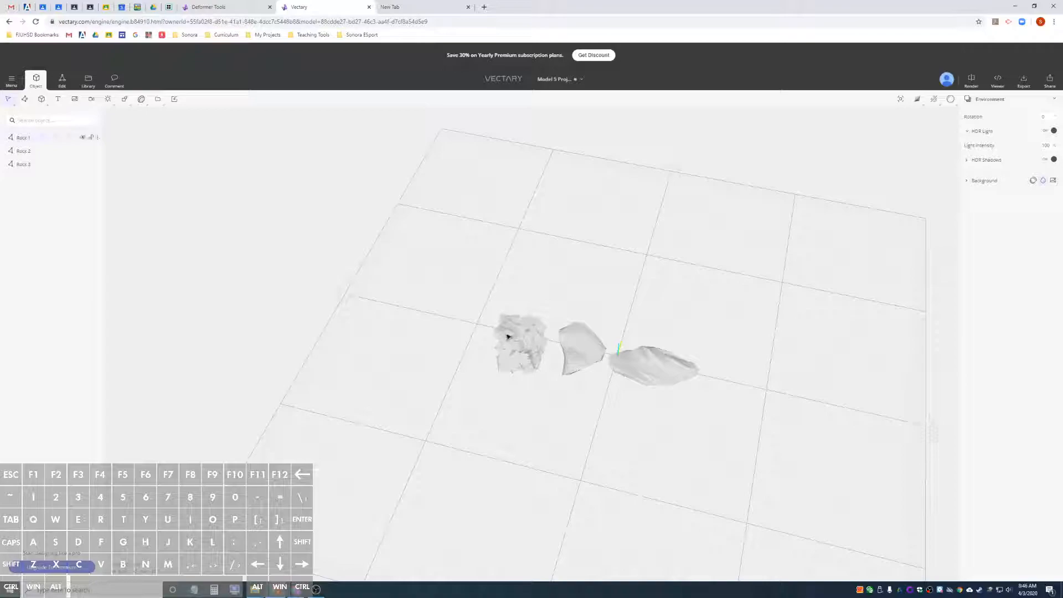
click(506, 339)
click(575, 342)
click(643, 367)
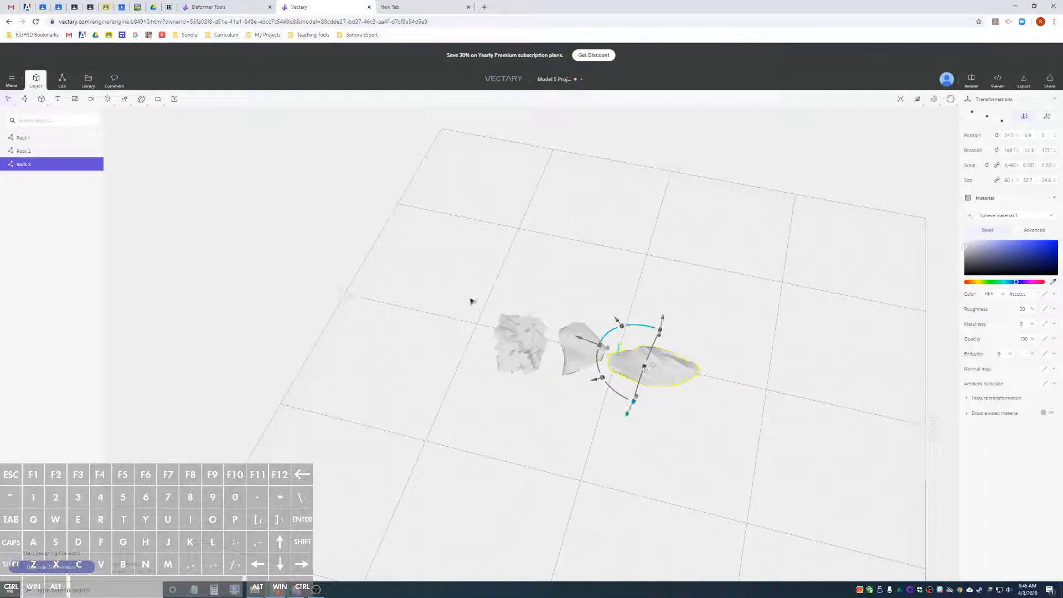
click(36, 138)
shift+click(39, 151)
shift+click(39, 165)
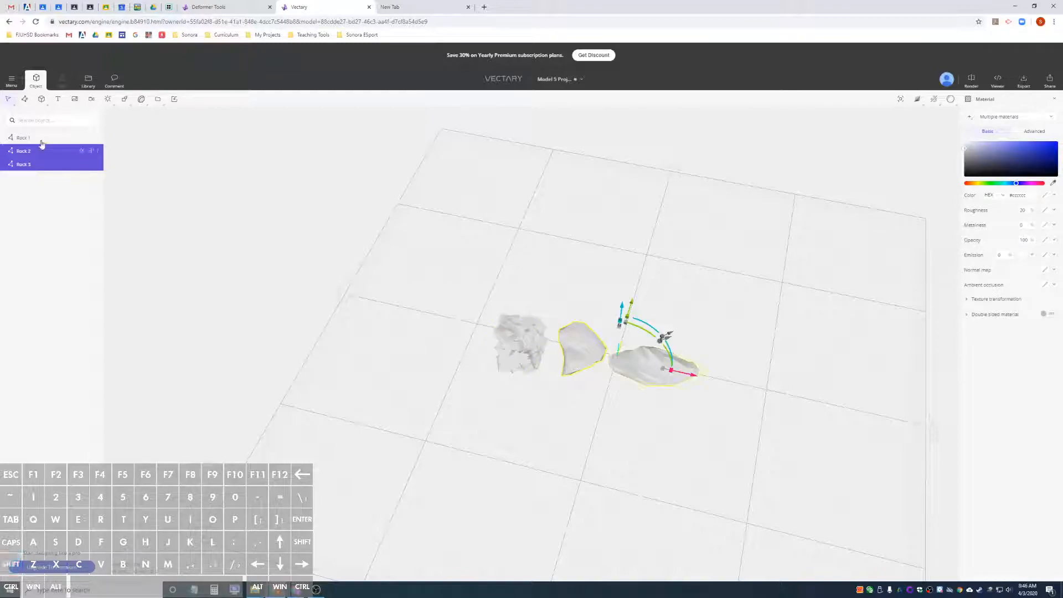
Group Rock 1, Rock 2 and Rock 3 together
click(41, 141)
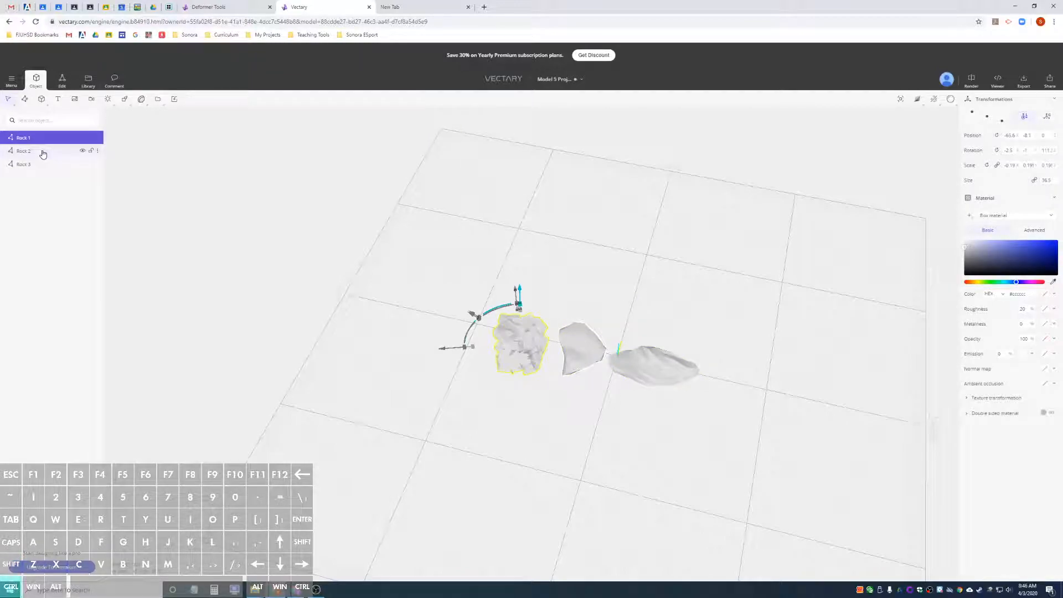
ctrl+click(43, 151)
ctrl+click(43, 165)
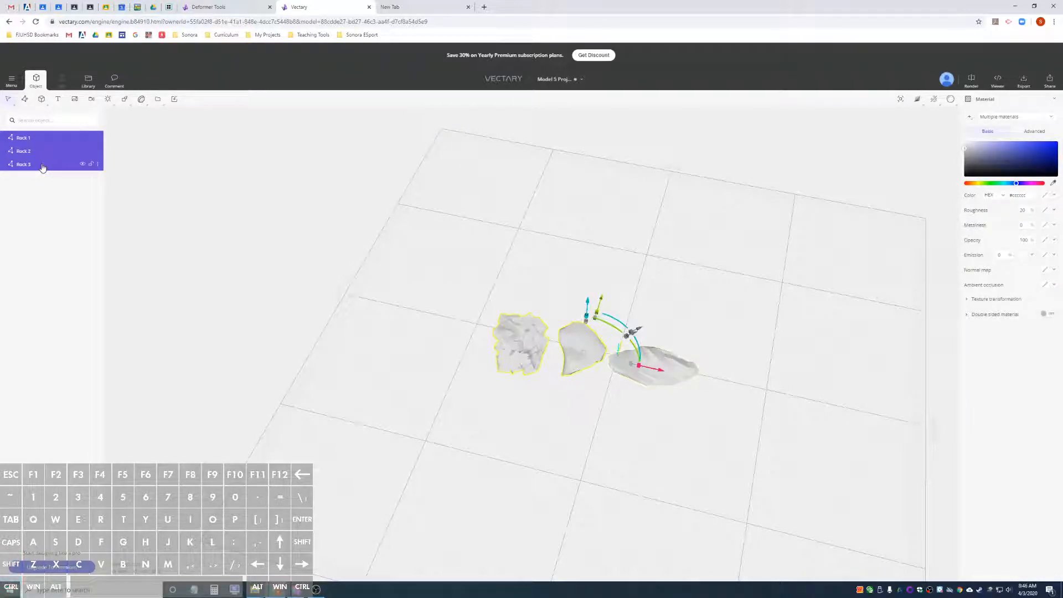
right_click(49, 152)
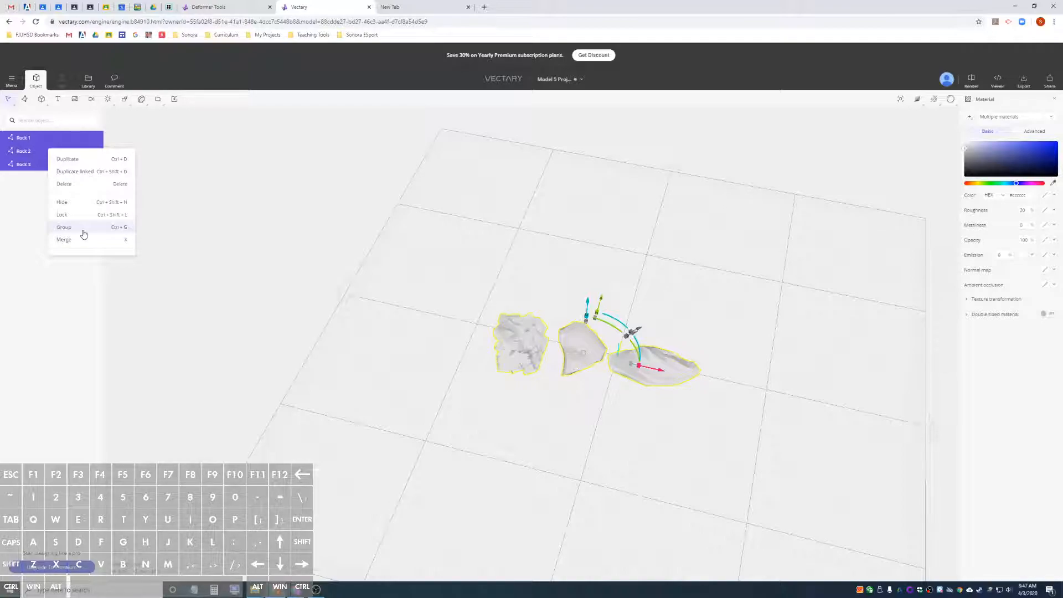
click(83, 231)
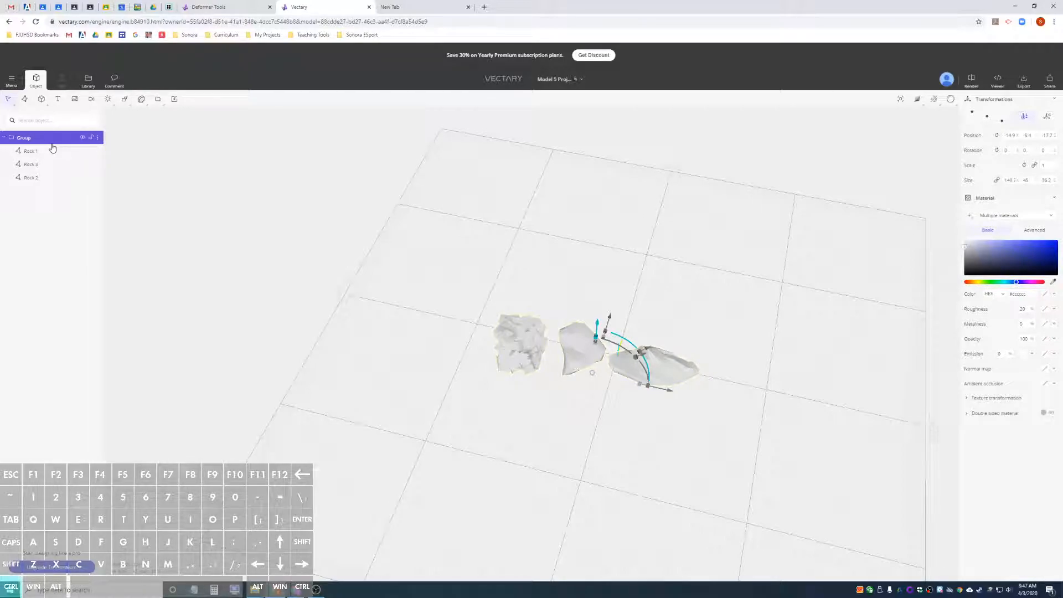
Duplicate the rock group and move the copy forward along Y to about -81
key(ctrl+d)
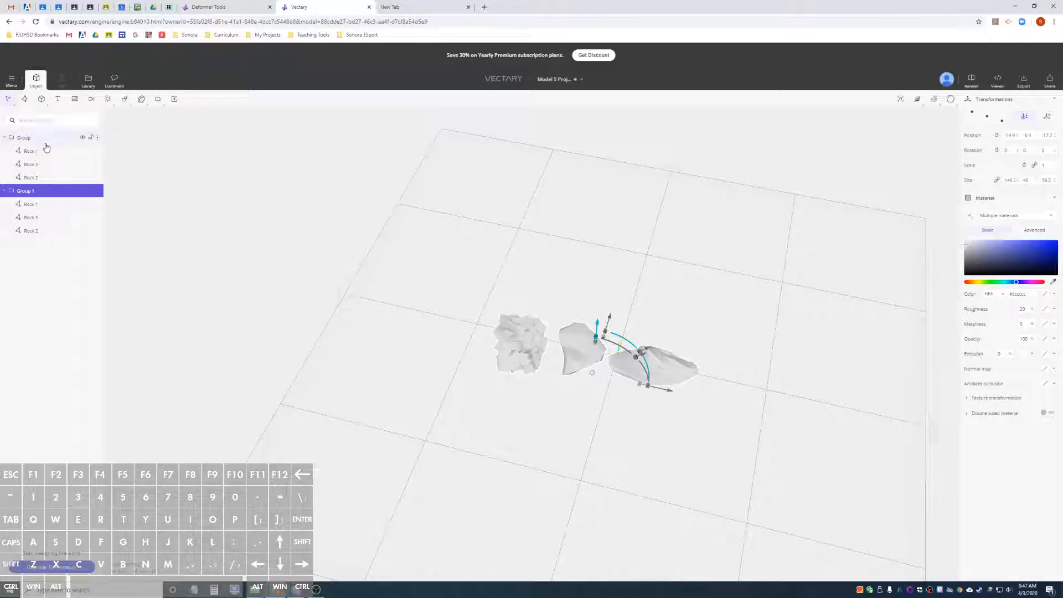
drag(612, 321, 583, 409)
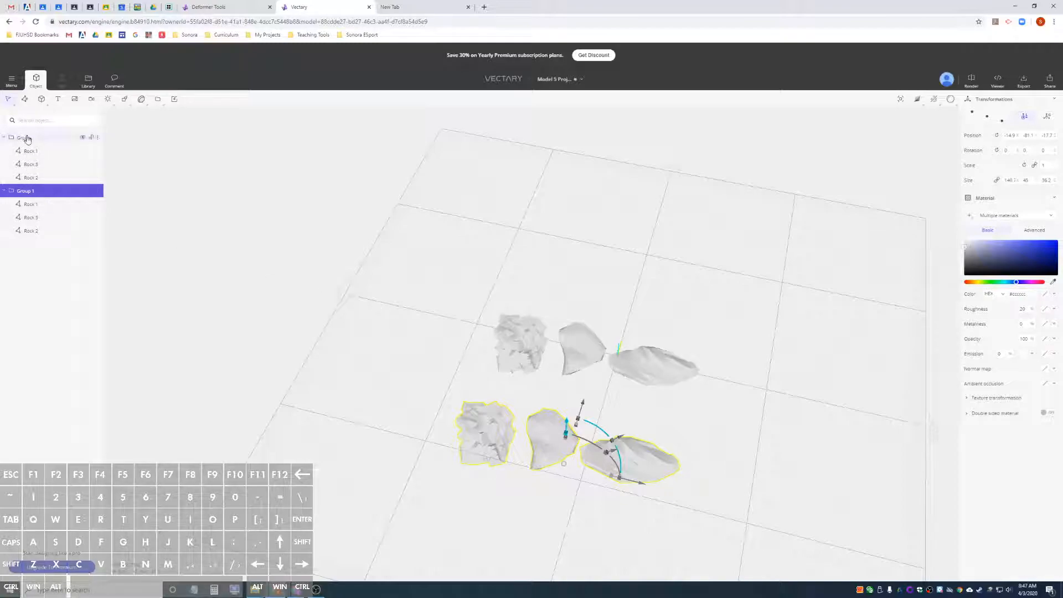
Lock, hide and collapse the original group, and move Group 1 slightly farther forward along Y to about -88
click(85, 139)
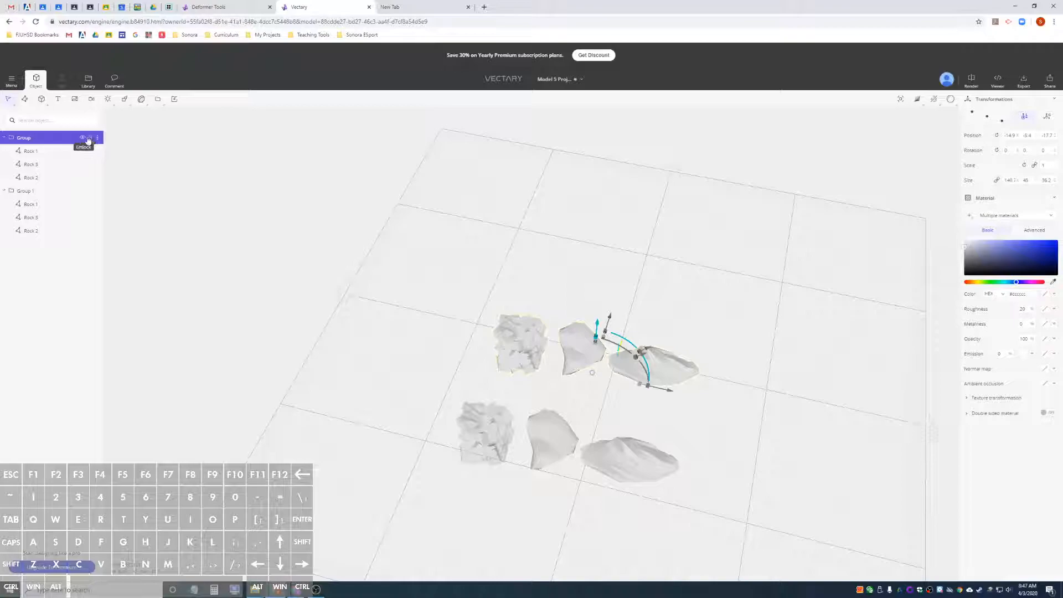
click(83, 138)
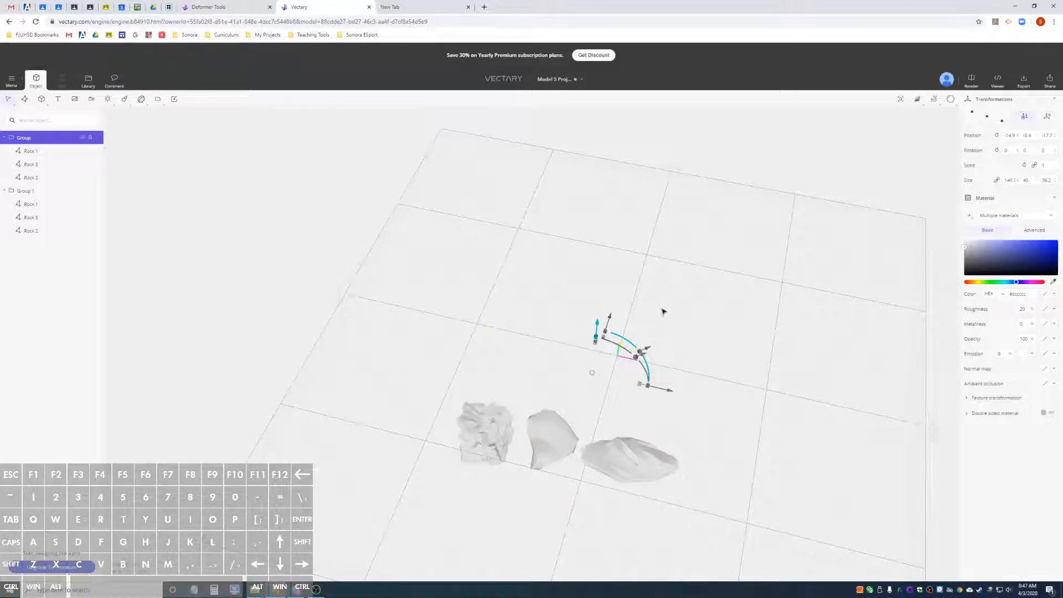
click(4, 137)
click(31, 151)
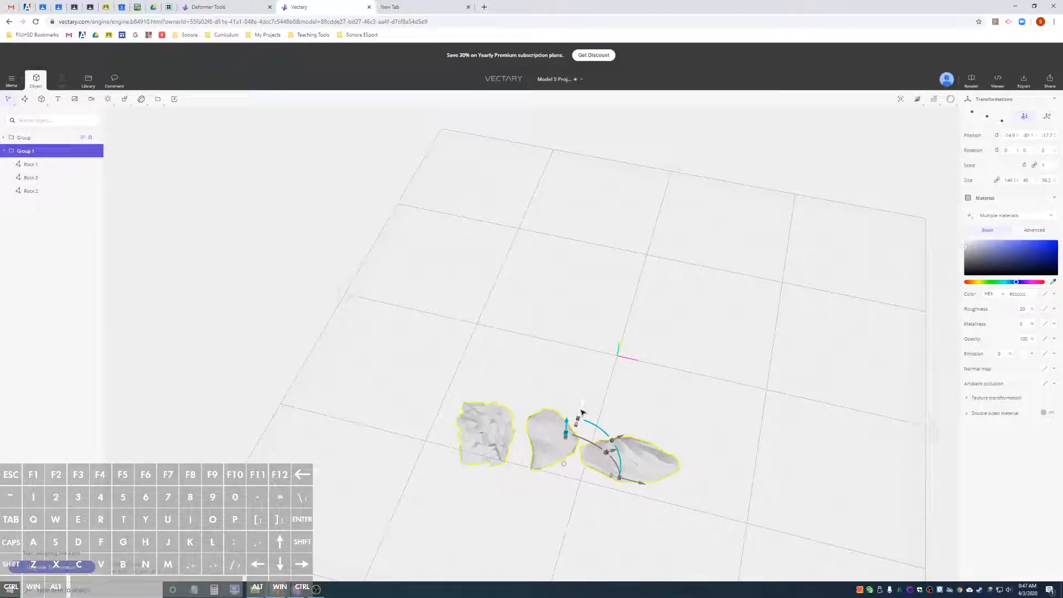
drag(583, 409, 578, 417)
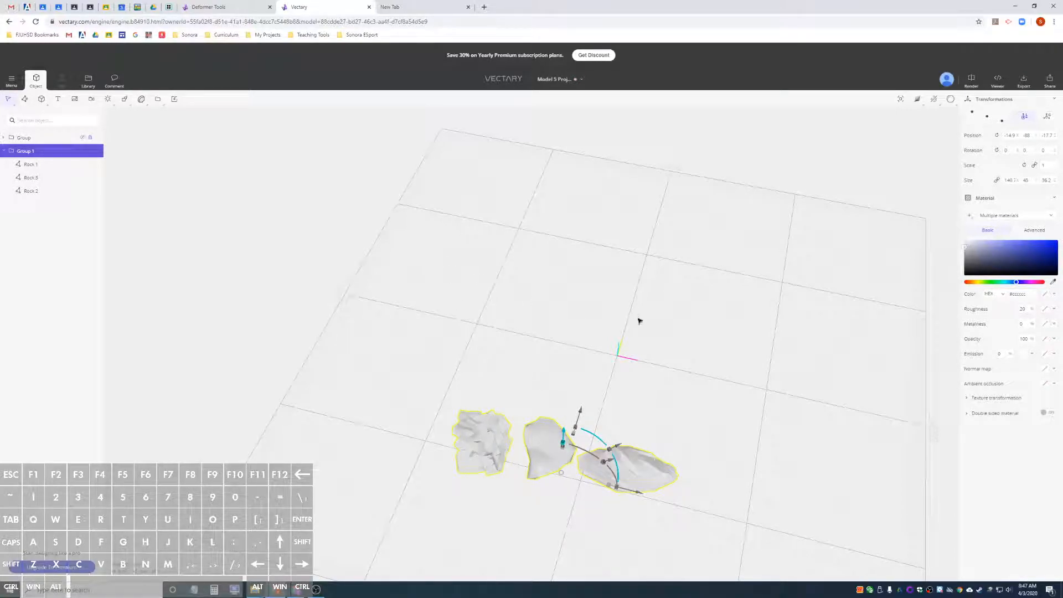
Duplicate Group 1, move the copy to the grid's back left at about X -149, Y 93, and center its gizmo
key(ctrl+d)
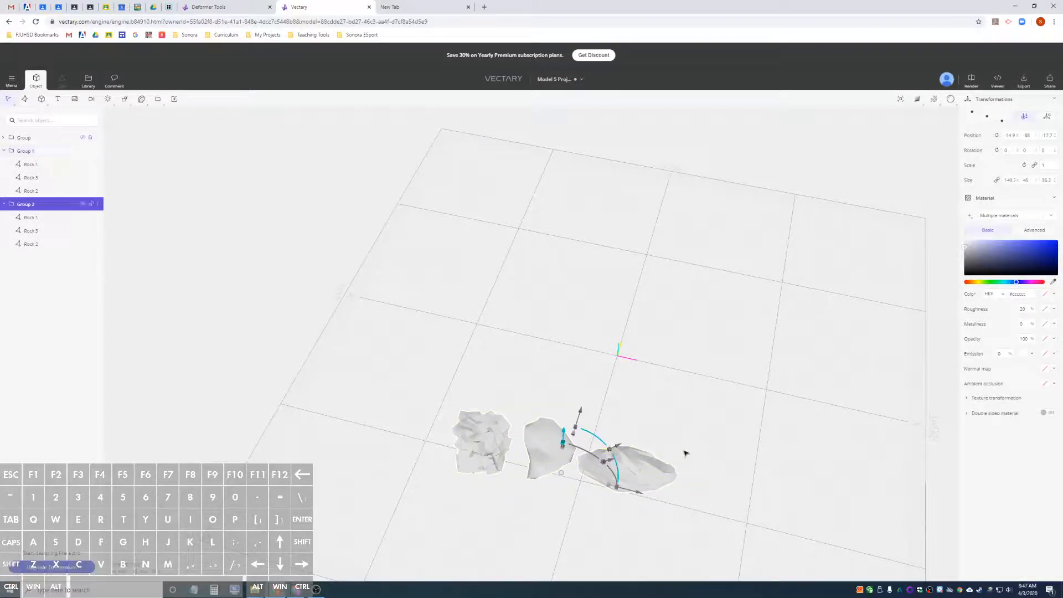
alt+drag(745, 446, 534, 438)
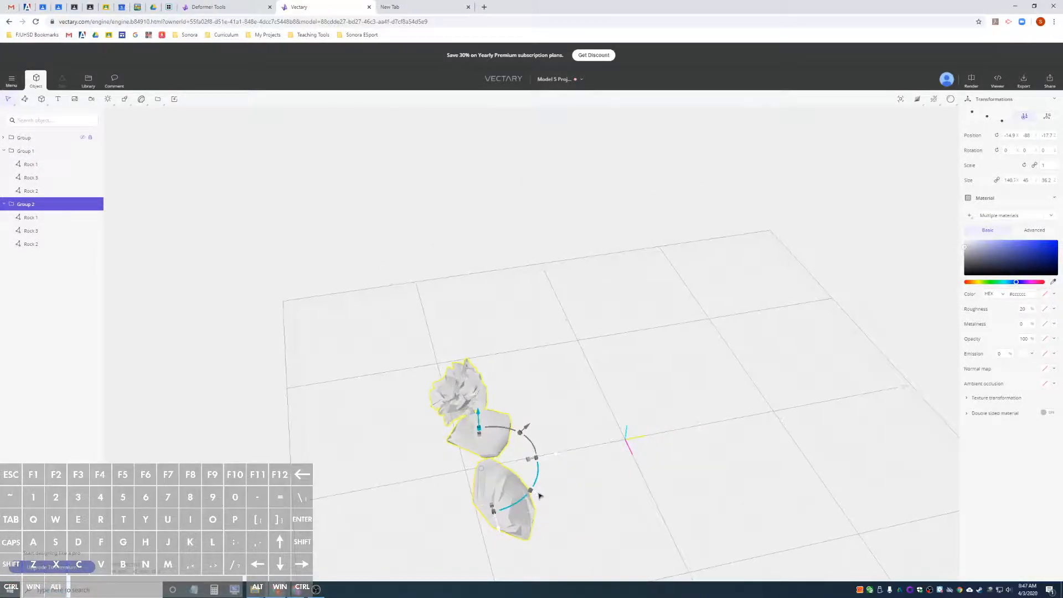
drag(541, 496, 741, 310)
alt+drag(524, 377, 786, 346)
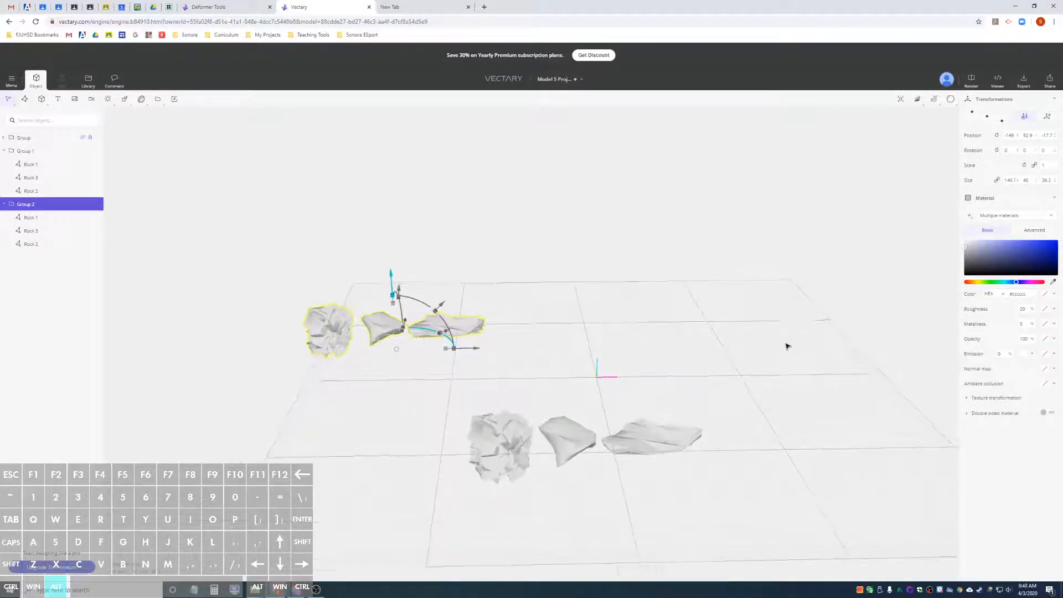
click(987, 117)
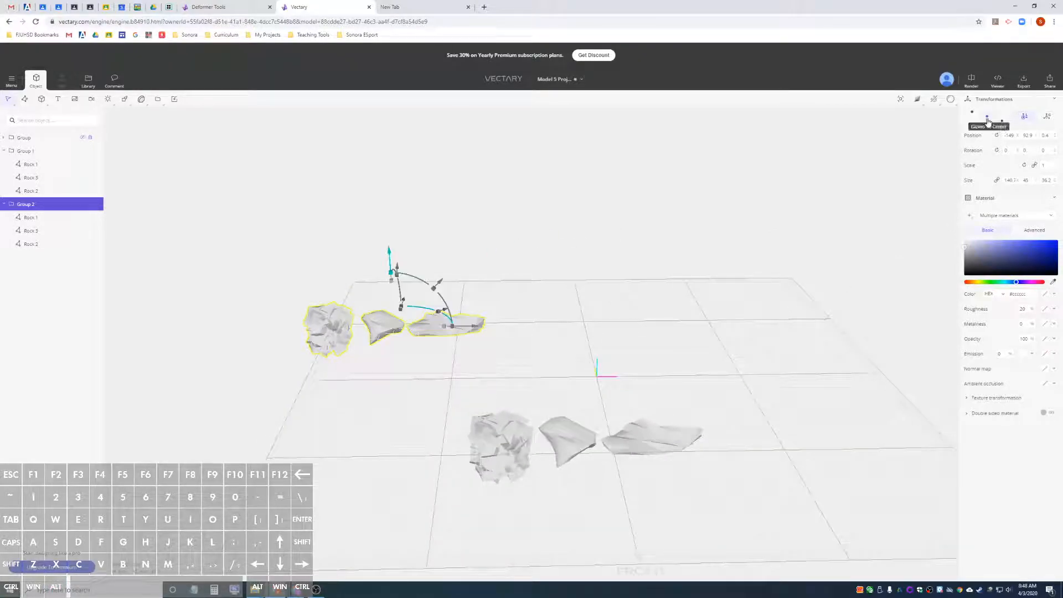
Switch Group 2's gizmo to world orientation and generate a Linear Array from the group
click(1048, 117)
alt+drag(496, 292, 491, 338)
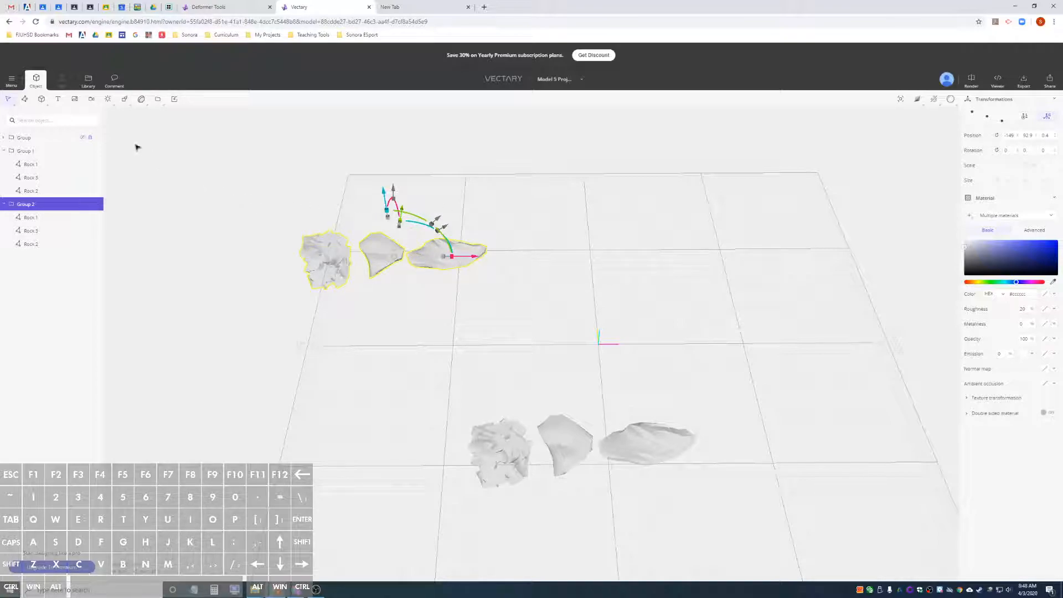
click(126, 100)
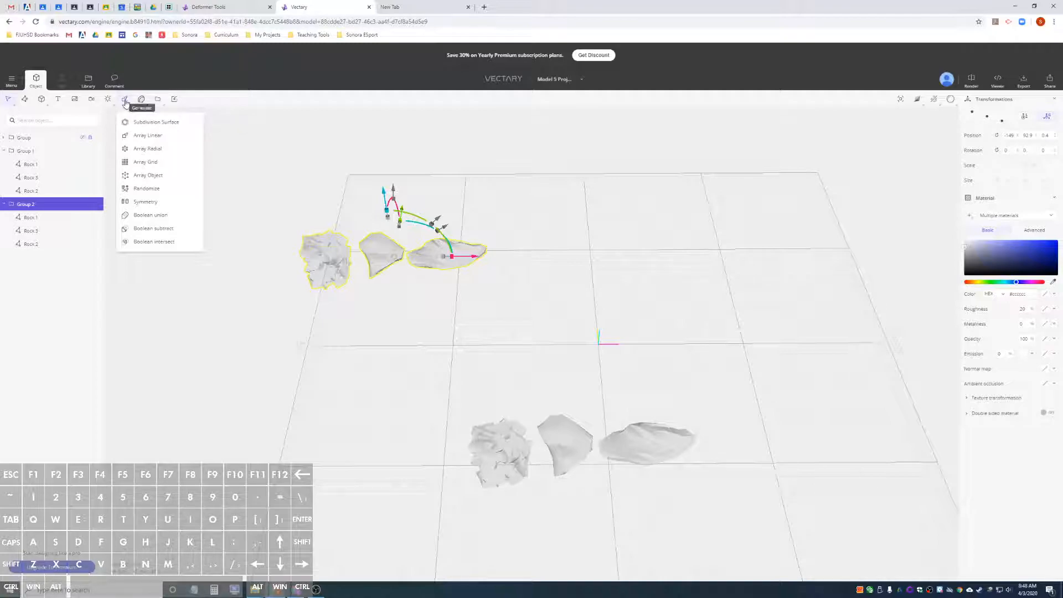
click(153, 136)
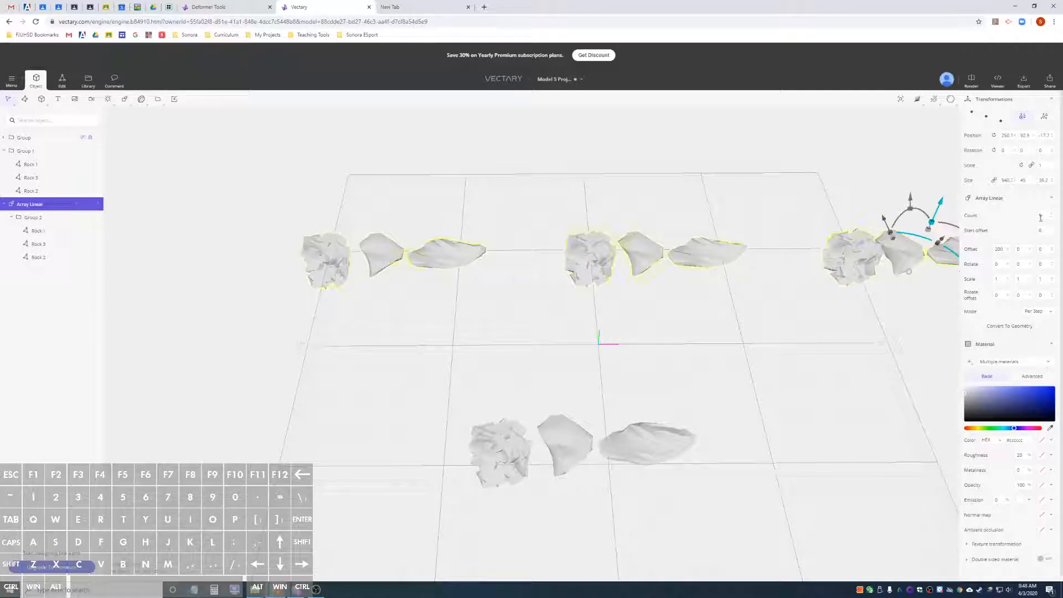
scroll(782, 262, down, 5)
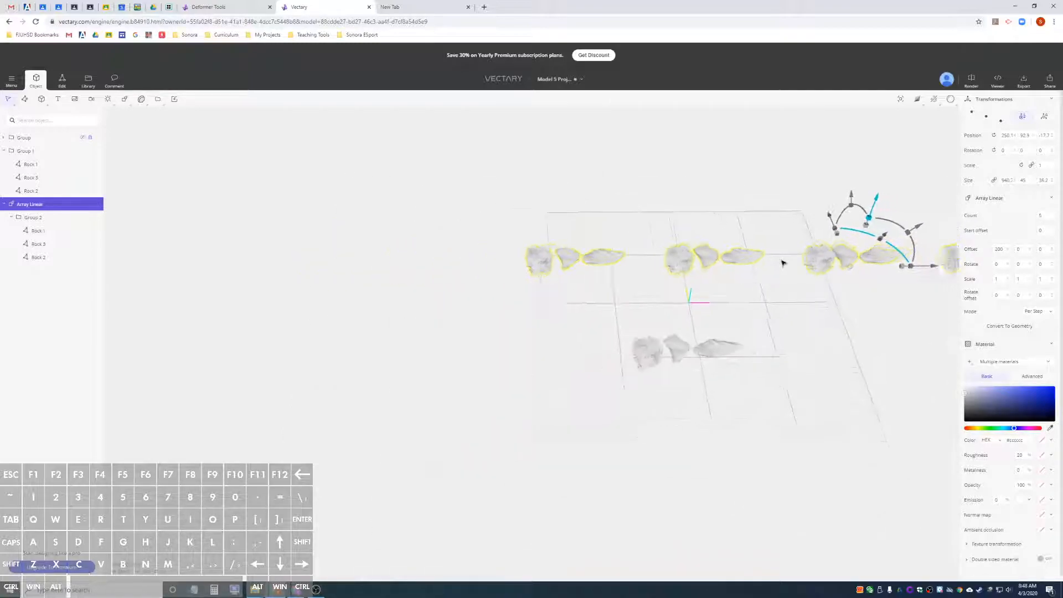
mouse_move(797, 280)
alt+mouse_down()
mouse_move(887, 246)
mouse_move(759, 299)
mouse_move(790, 292)
alt+mouse_up()
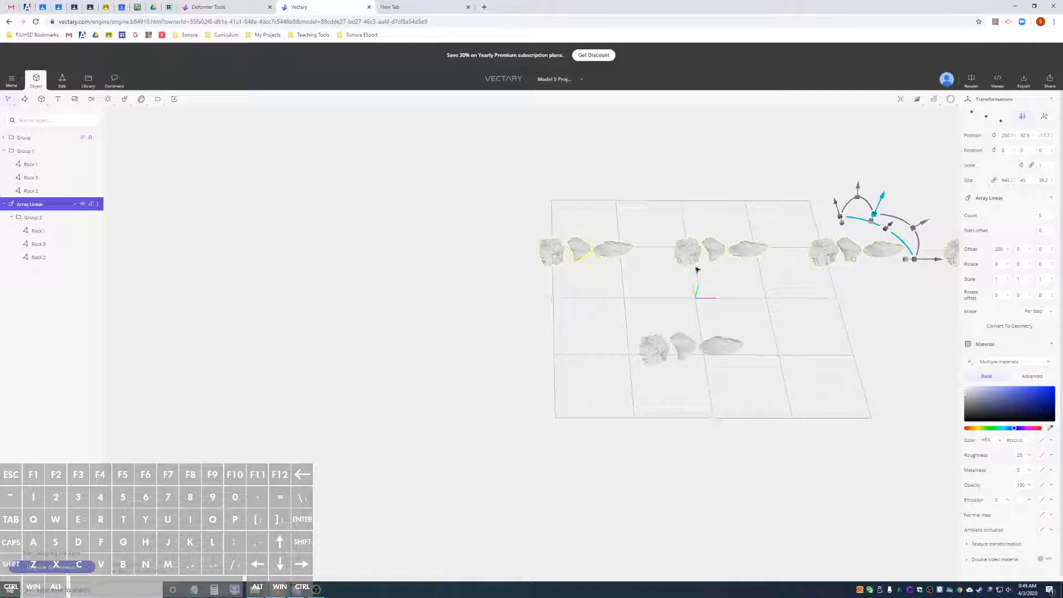
Set the linear array's count to 100 and its X offset to about 145, so the rock groups sit close together
click(1045, 215)
text(100)
click(1003, 249)
drag(1008, 249, 1010, 272)
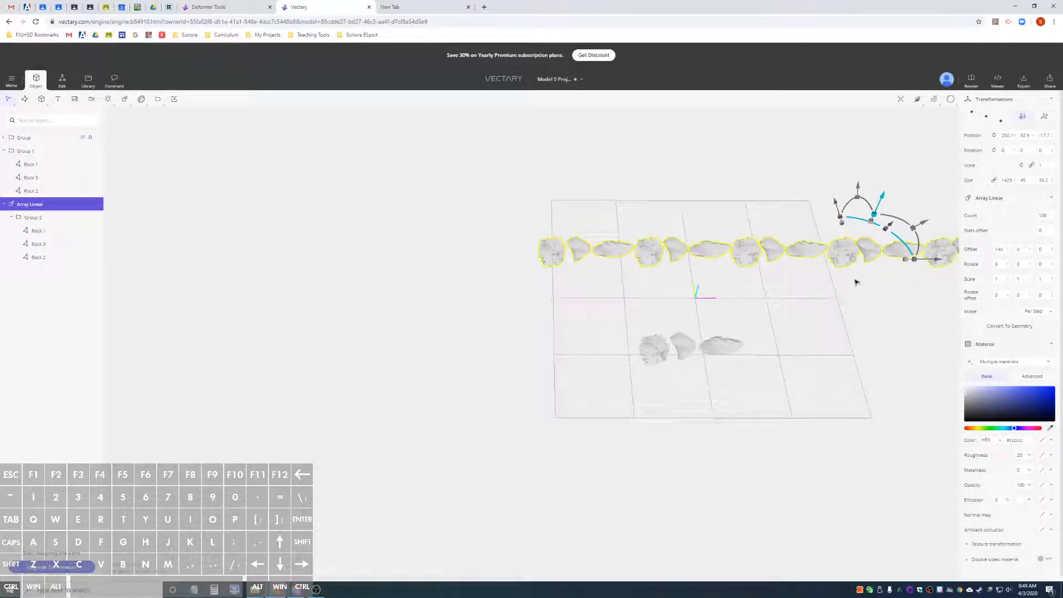
alt+drag(812, 293, 792, 275)
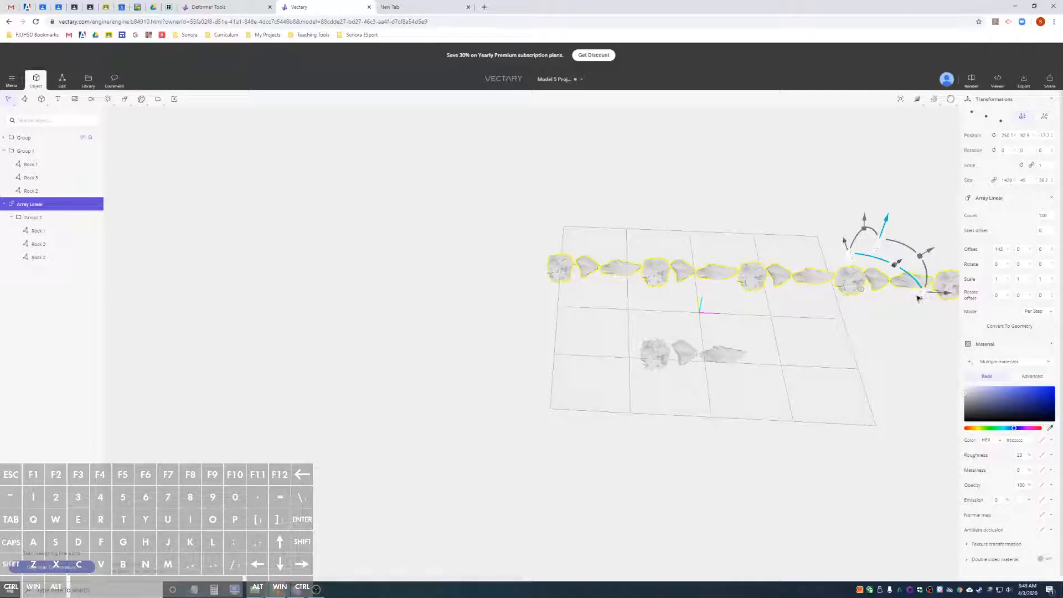
Scale the linear array down to about the grid's width and position it with a centered gizmo at about X 0.4, Y 100
drag(914, 295, 899, 339)
click(1044, 119)
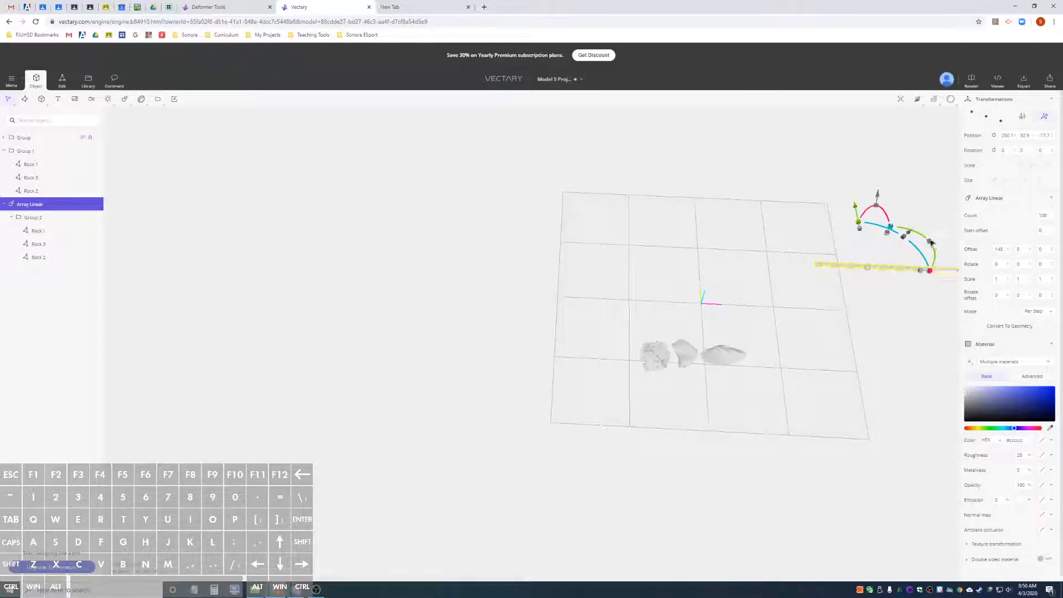
alt+drag(909, 280, 910, 377)
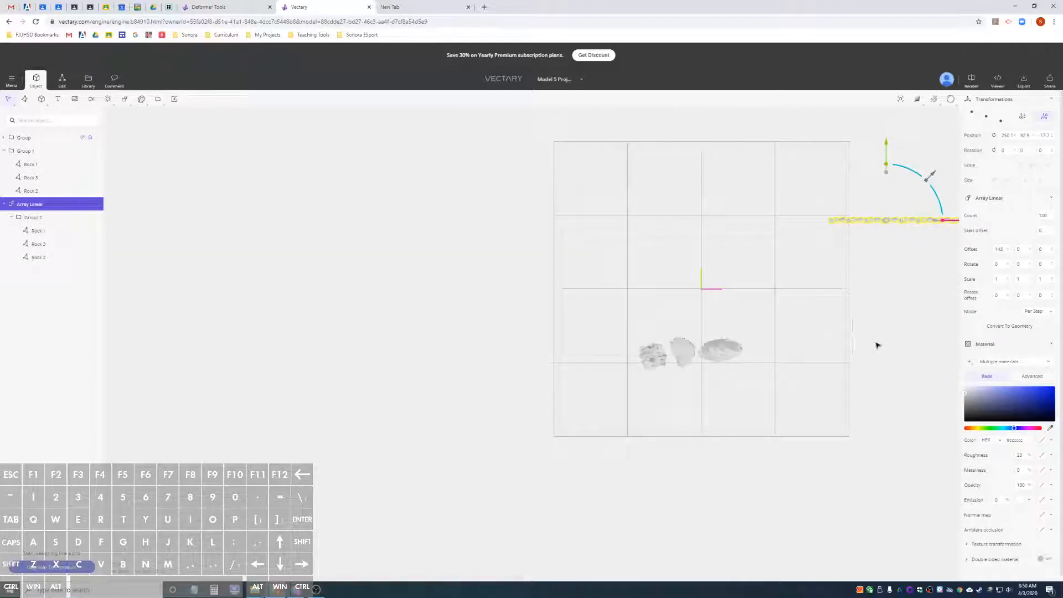
drag(930, 176, 381, 167)
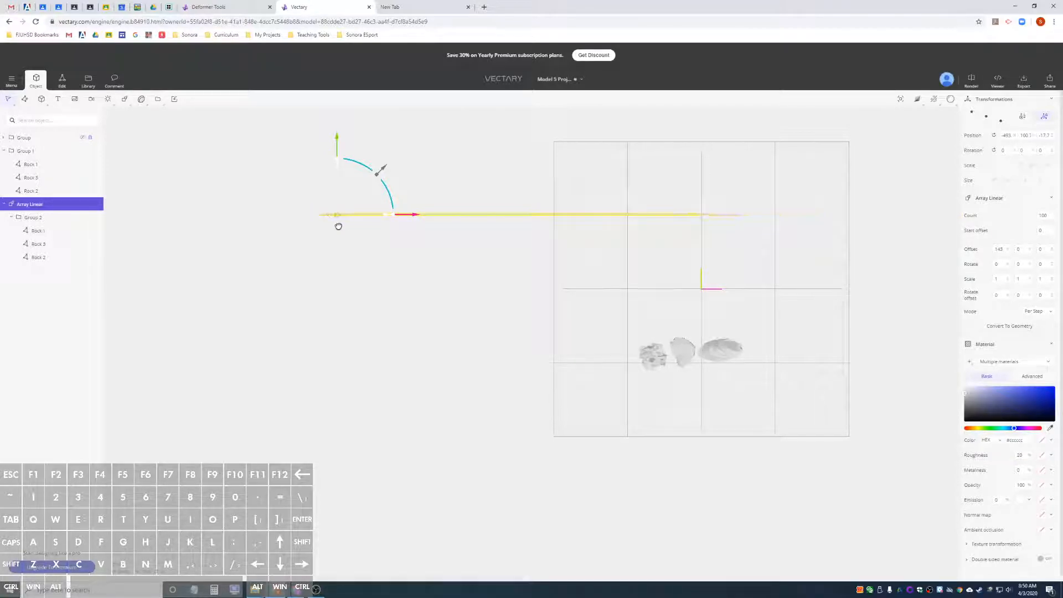
drag(403, 215, 668, 217)
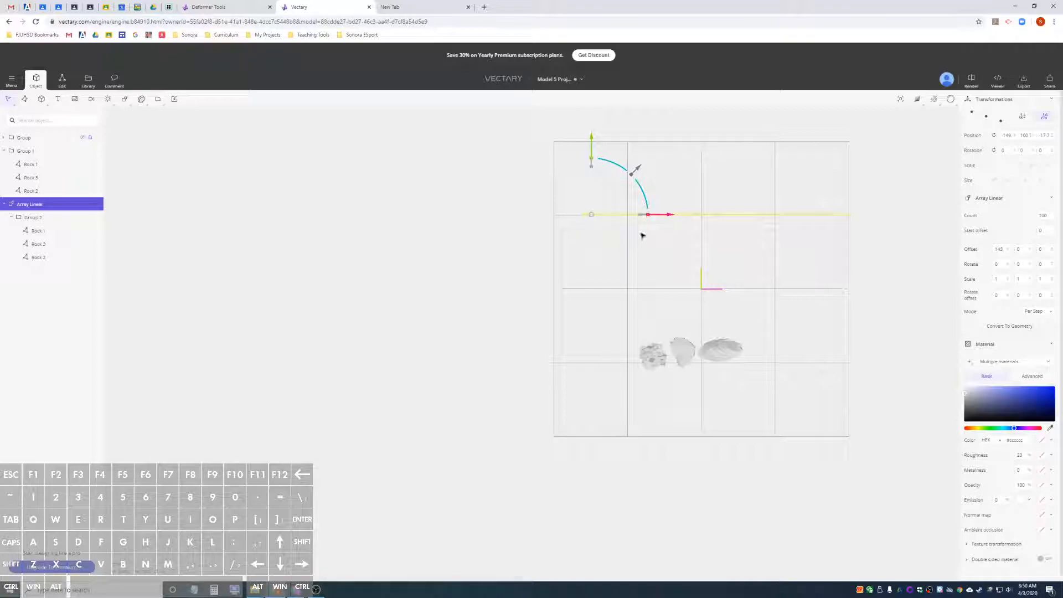
click(987, 117)
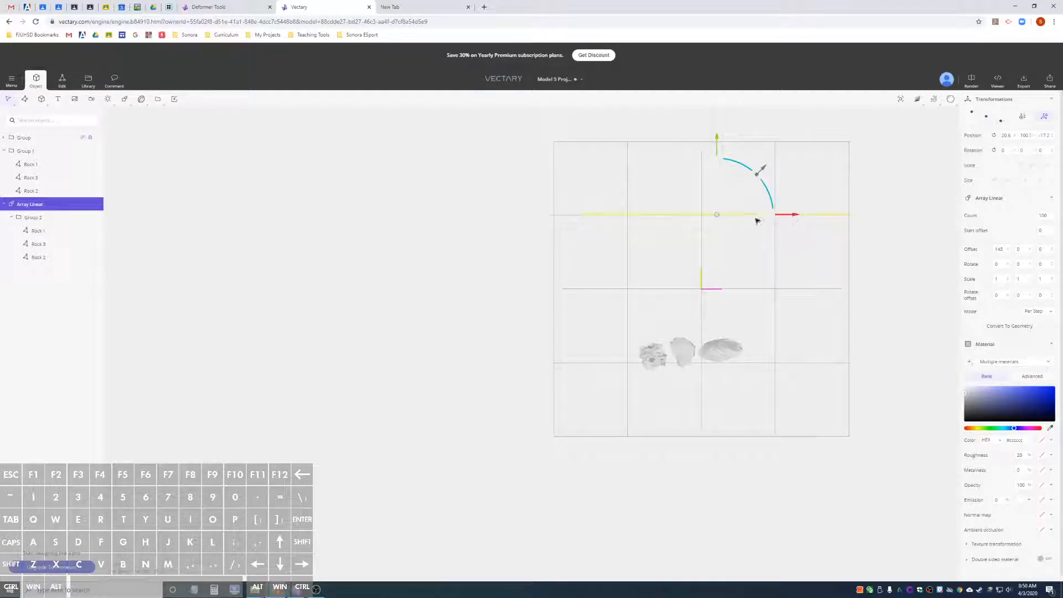
drag(789, 215, 771, 216)
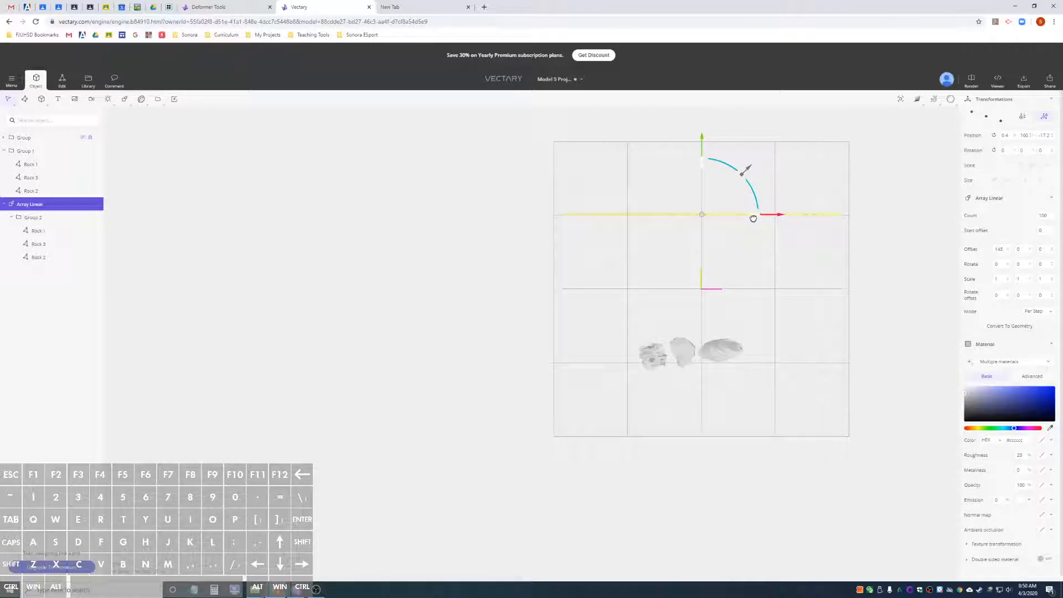
Set the linear array's Z position to 0 and check the rock row from several angles
scroll(822, 260, up, 5)
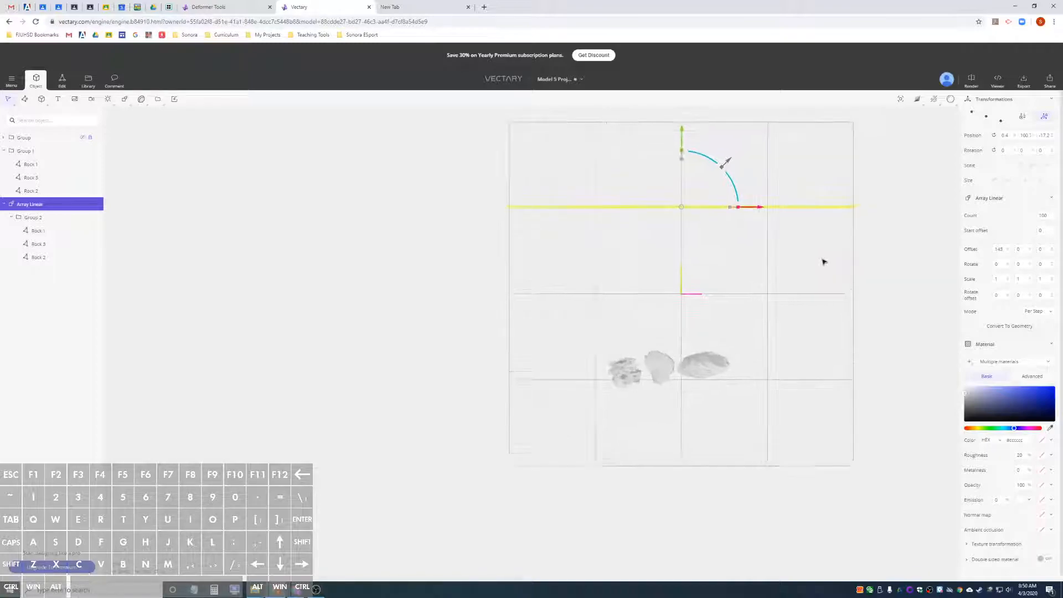
scroll(599, 210, up, 5)
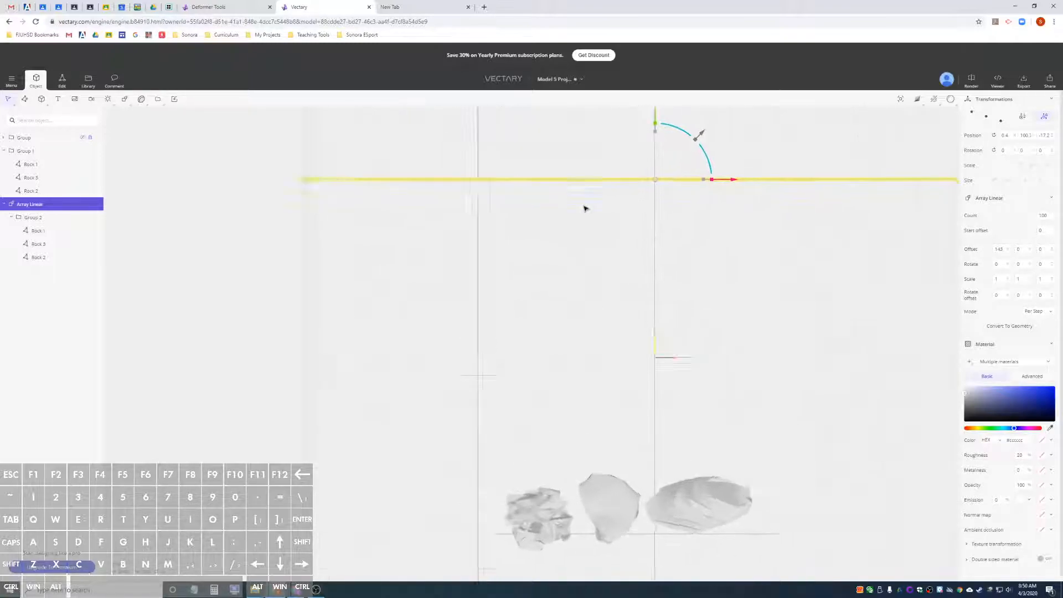
drag(580, 224, 493, 412)
scroll(492, 412, up, 3)
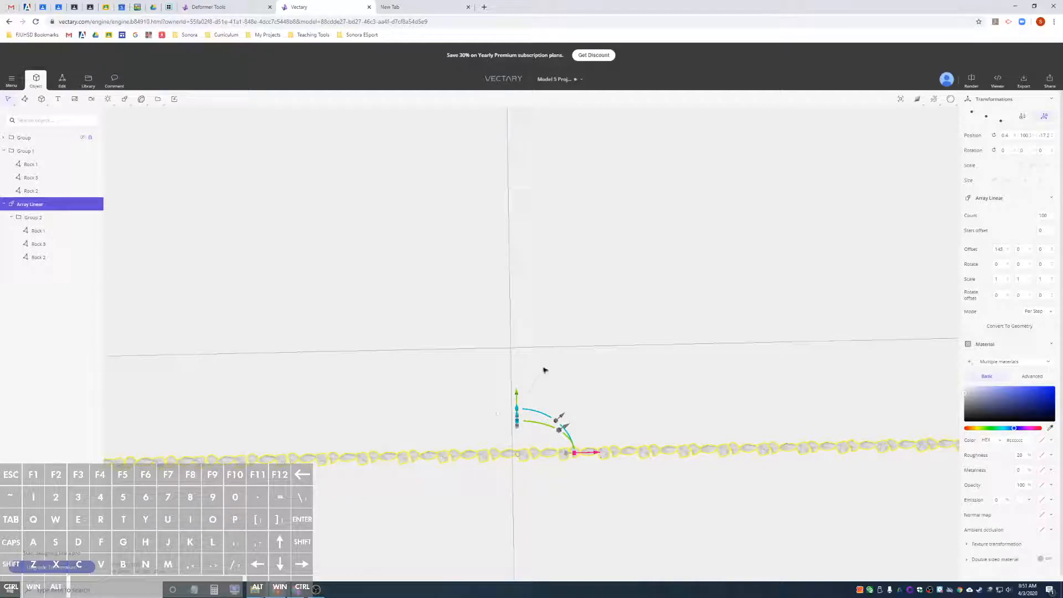
alt+drag(664, 364, 888, 220)
click(1043, 135)
text(0)
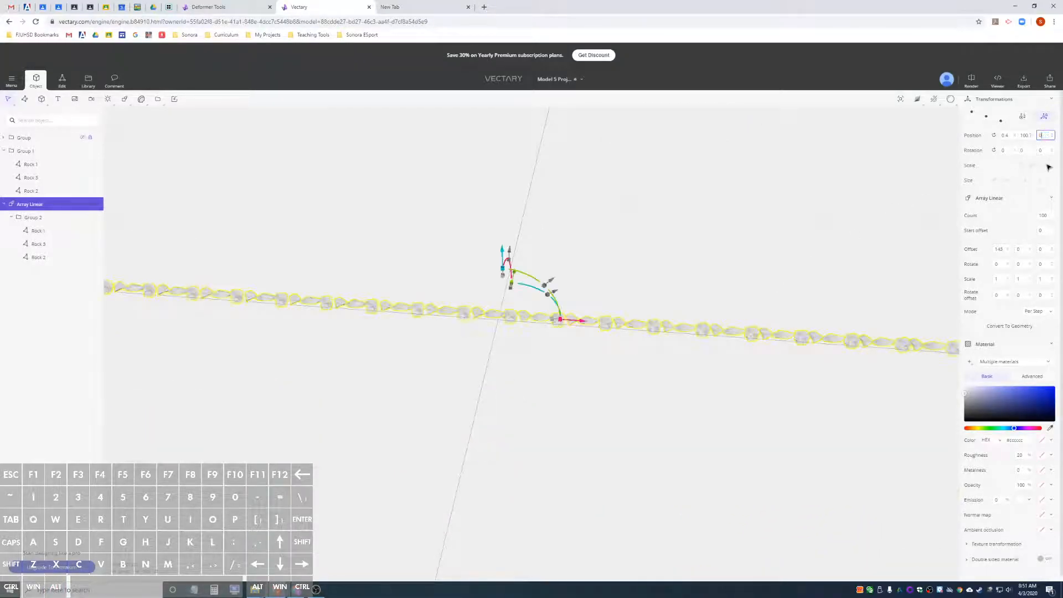
alt+drag(790, 235, 846, 219)
scroll(535, 217, down, 5)
scroll(417, 195, up, 4)
alt+drag(415, 195, 357, 199)
scroll(357, 200, down, 6)
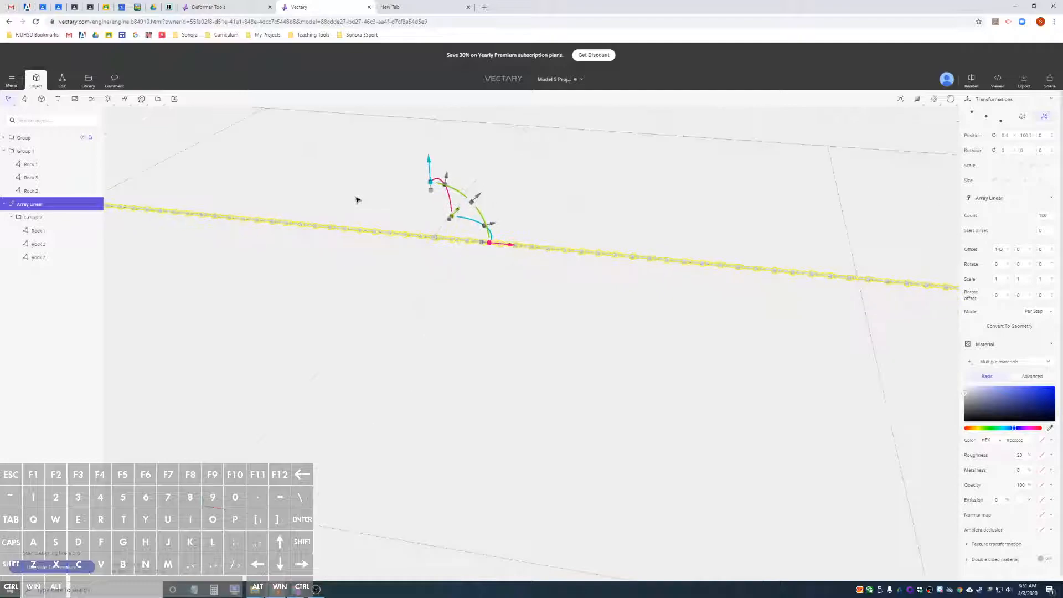
alt+drag(311, 173, 403, 271)
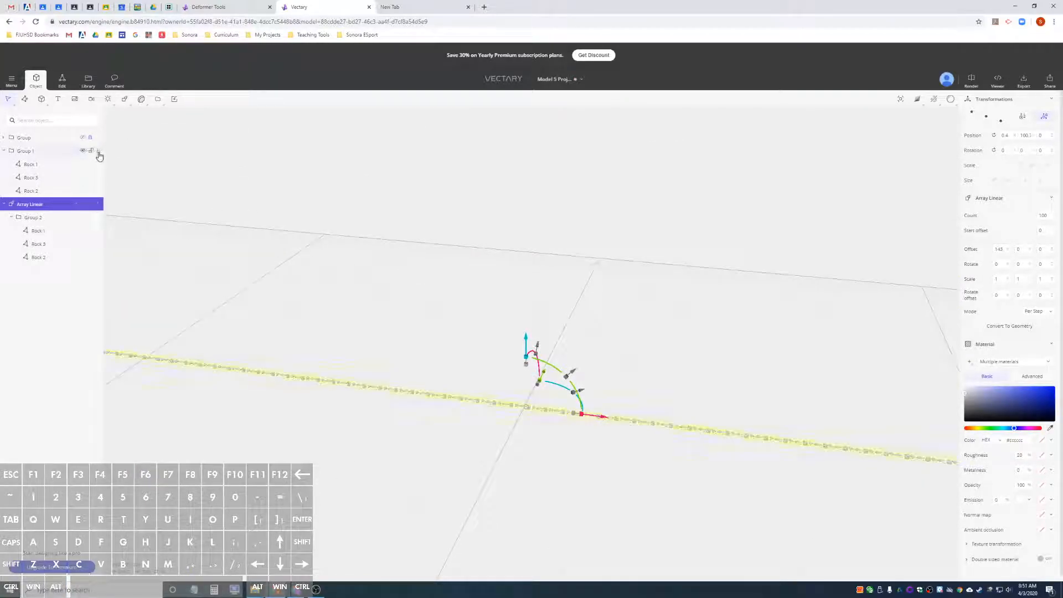
Try a Randomize generator on the linear array with a greatly reduced position spread and an adjusted rotation
click(127, 101)
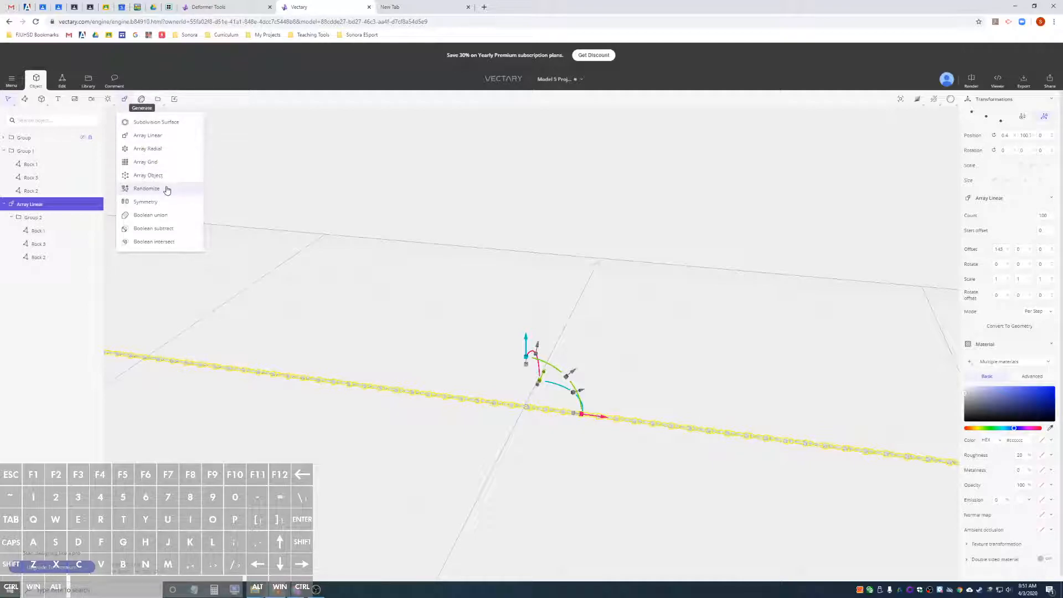
click(147, 189)
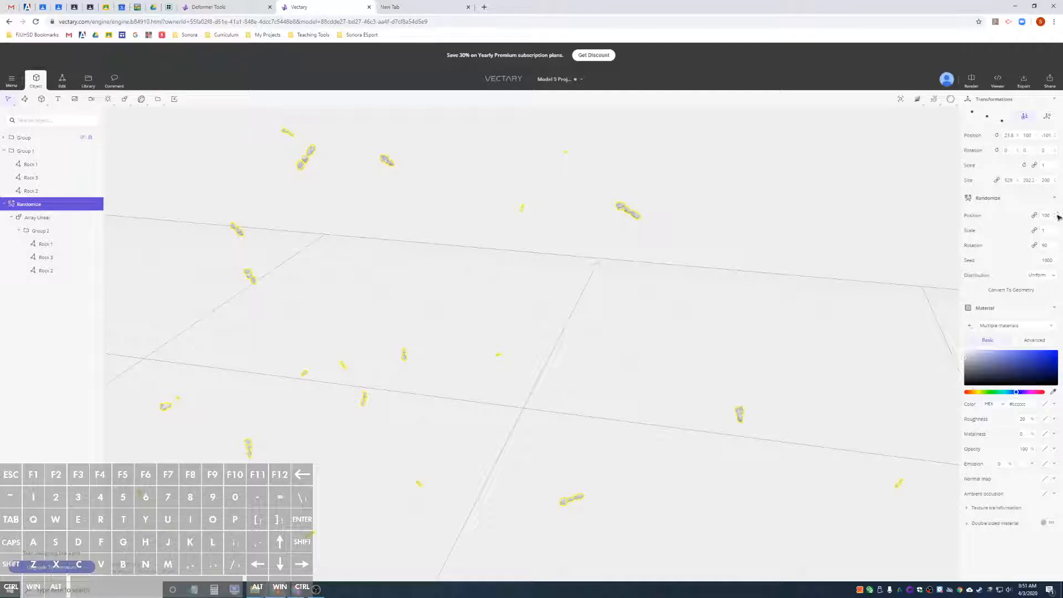
drag(1054, 216, 1056, 256)
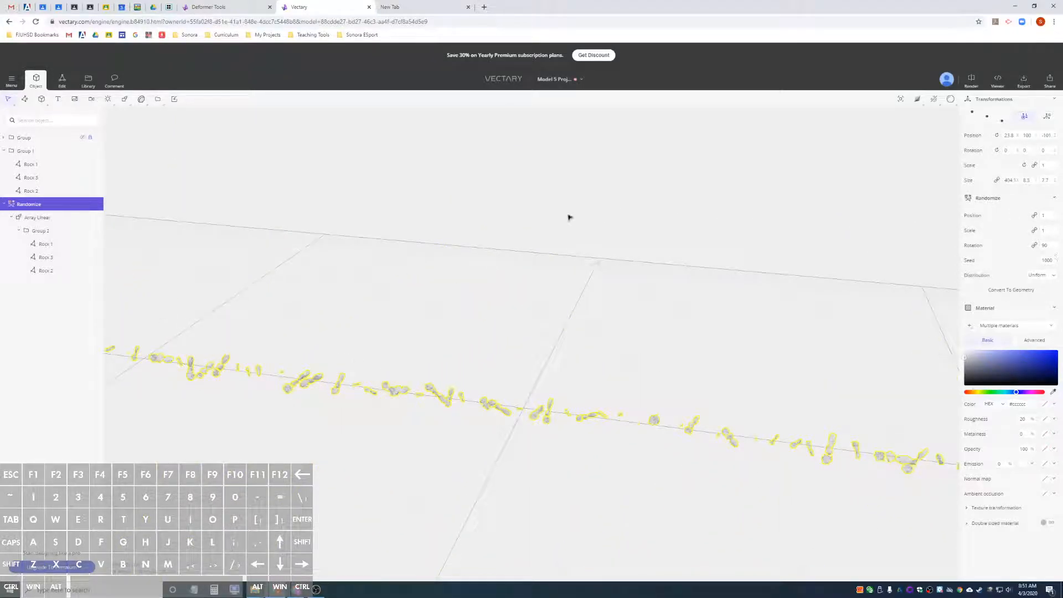
mouse_move(610, 231)
alt+mouse_down()
mouse_move(437, 240)
mouse_move(600, 238)
alt+mouse_up()
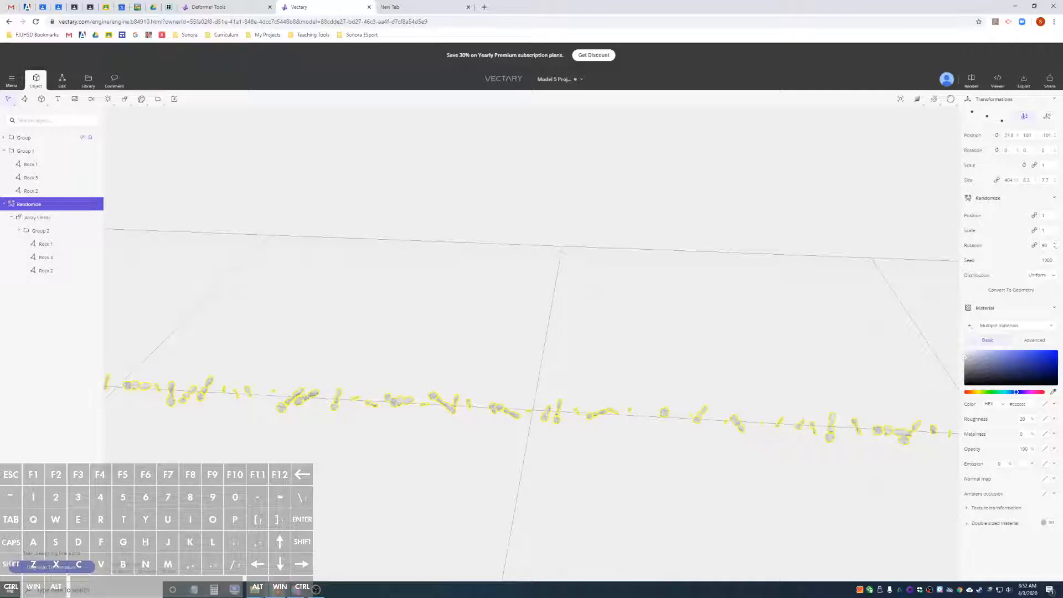
mouse_move(1056, 247)
mouse_down()
mouse_move(1053, 290)
mouse_move(1052, 246)
mouse_up()
alt+drag(532, 363, 369, 349)
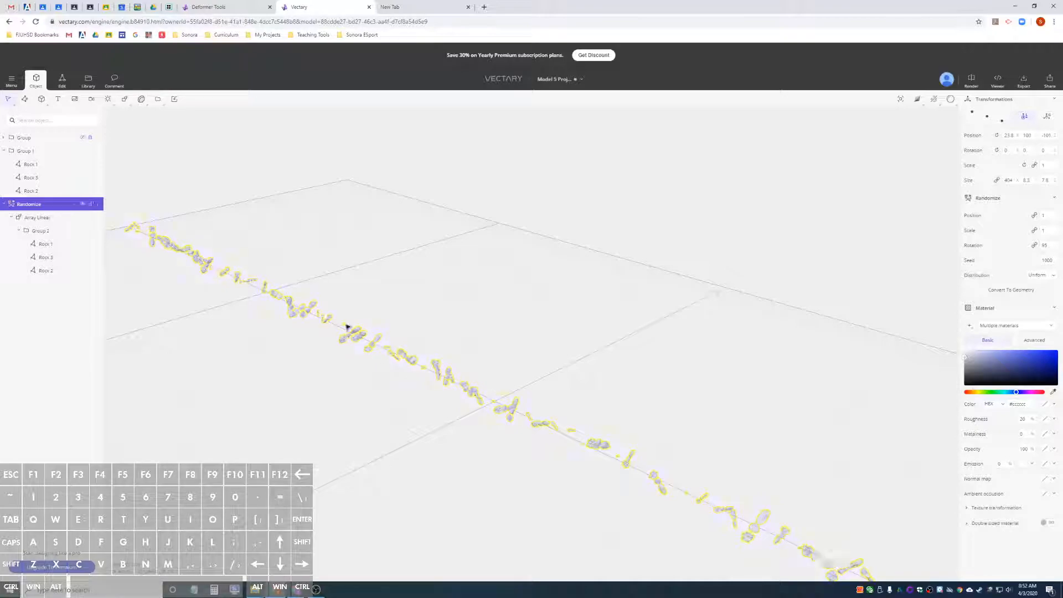
Dissolve the Randomize generator while keeping the linear array
right_click(31, 204)
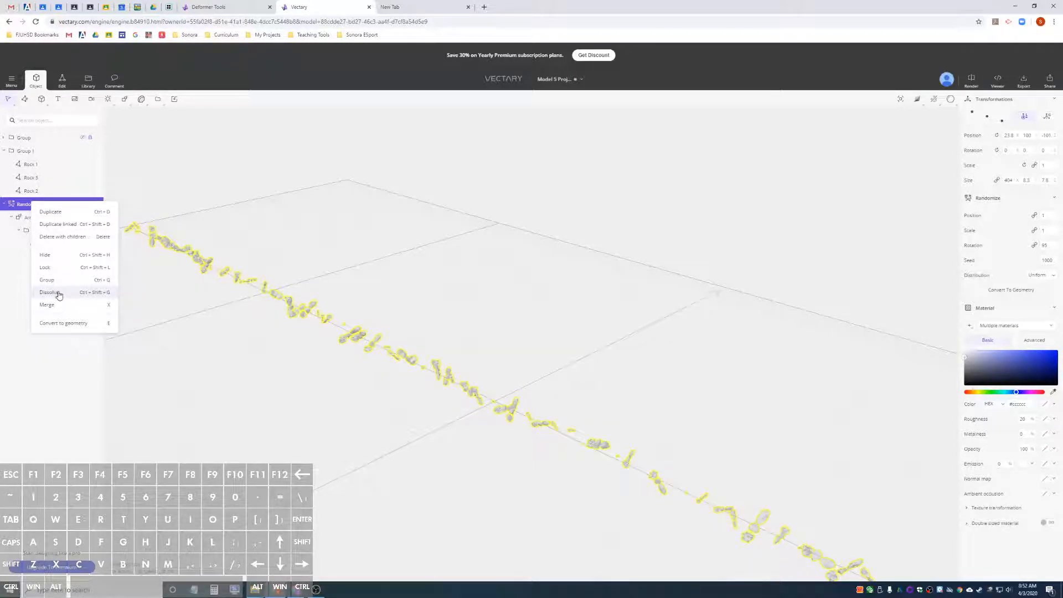
click(59, 293)
alt+drag(415, 316, 560, 318)
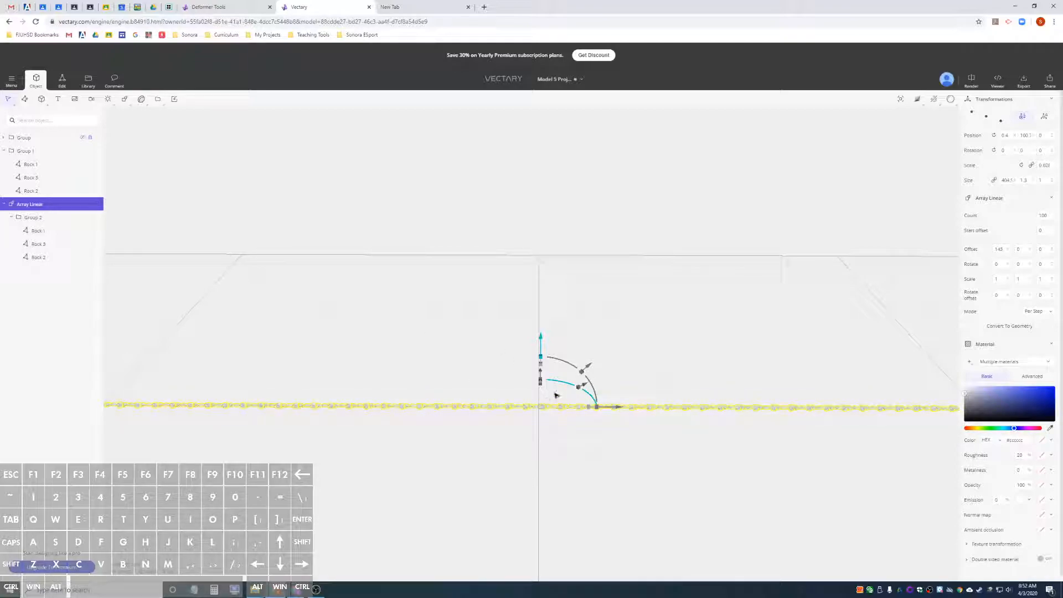
Apply a Noise deformer to the linear array of rocks
click(141, 100)
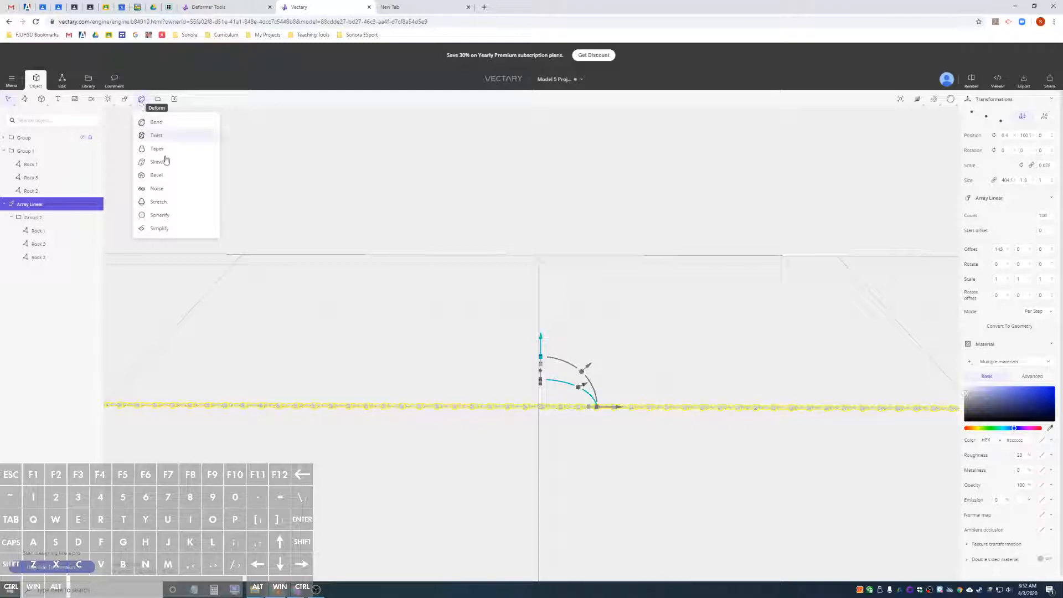
click(181, 188)
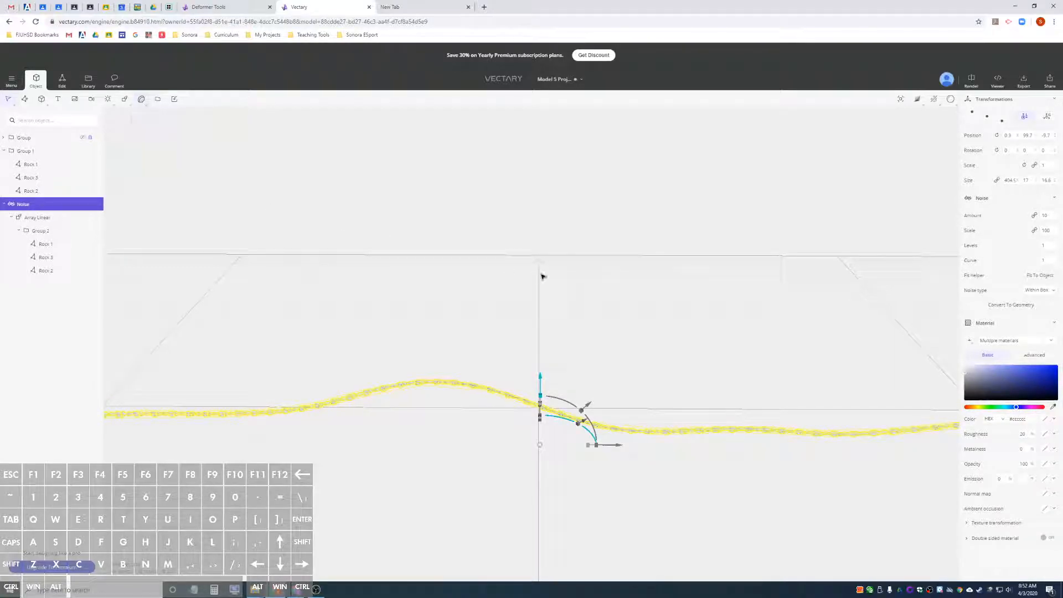
scroll(847, 292, down, 5)
scroll(847, 292, up, 4)
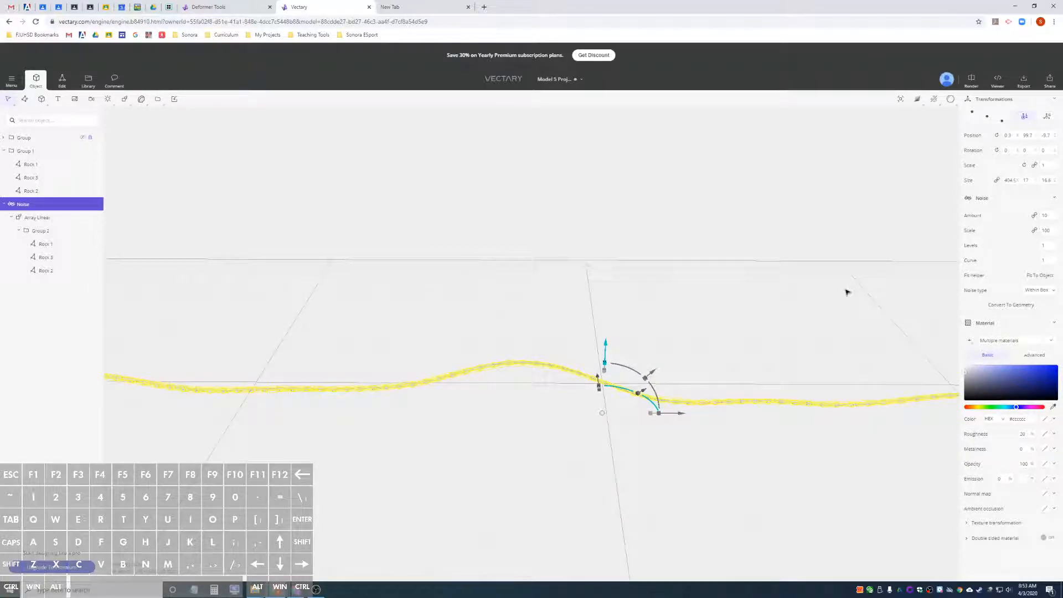
scroll(776, 323, down, 1)
mouse_move(790, 325)
alt+mouse_down()
mouse_move(897, 327)
mouse_move(963, 292)
mouse_move(841, 287)
mouse_move(709, 343)
mouse_move(676, 299)
mouse_move(737, 288)
mouse_move(750, 308)
mouse_move(780, 315)
alt+mouse_up()
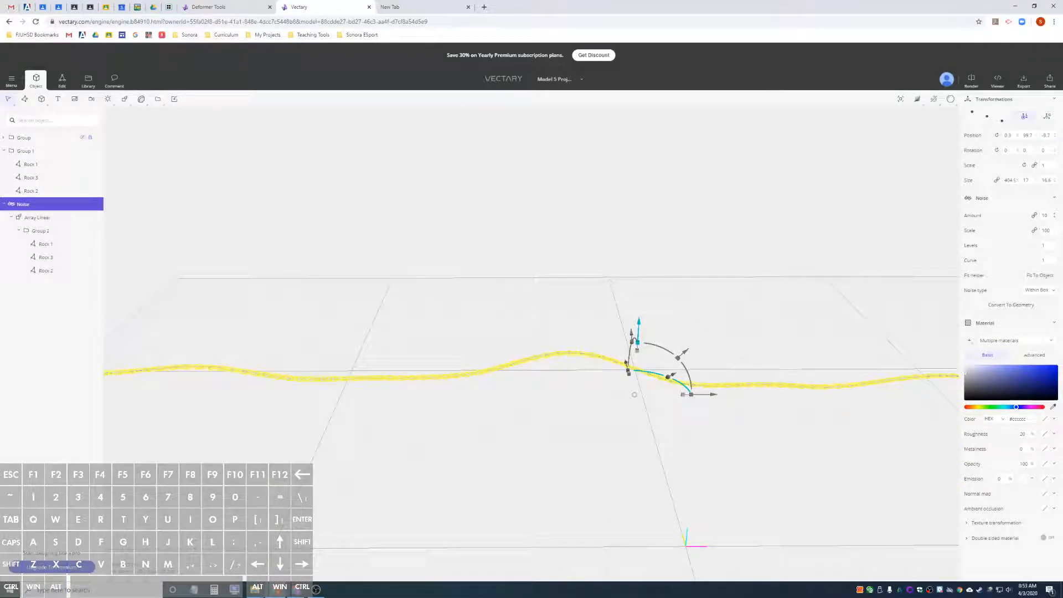
Set the Noise deformer's amount to 1 and inspect the deformed rock row up close
drag(1055, 214, 1057, 221)
click(1043, 215)
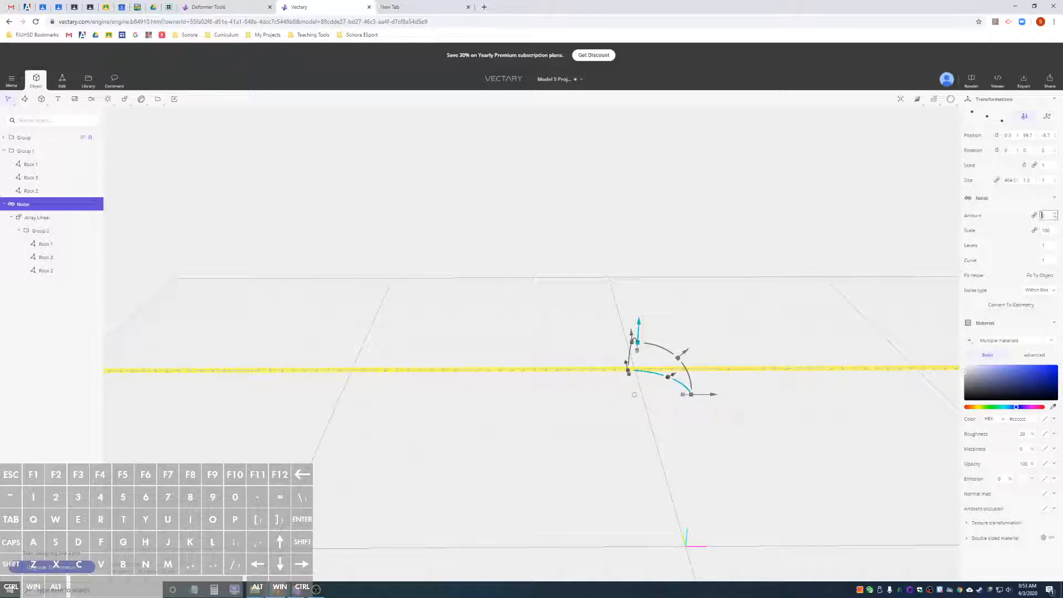
text(2)
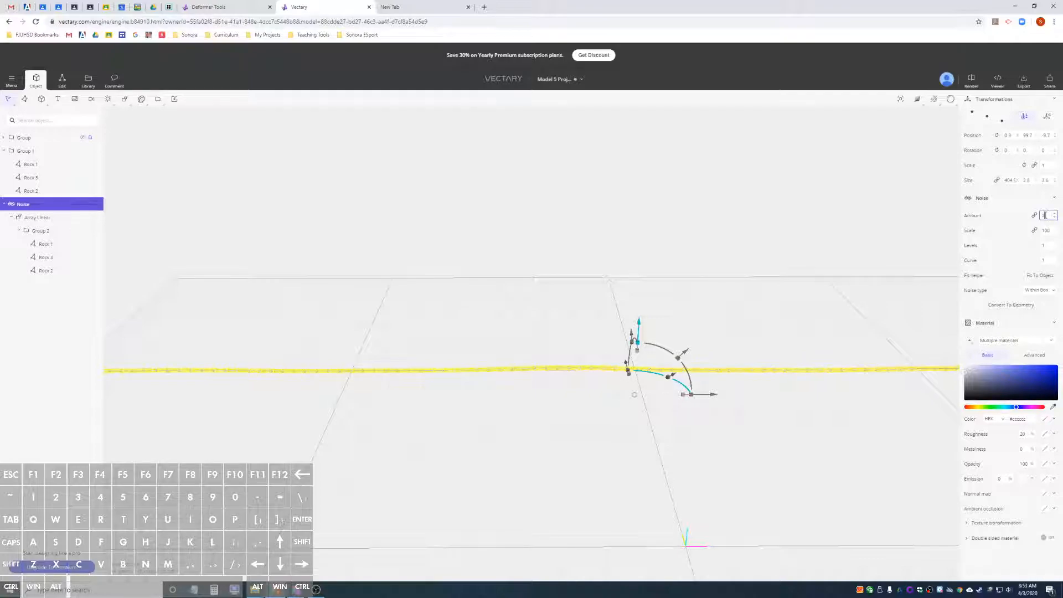
key(BackSpace)
text(1)
alt+drag(620, 338, 622, 386)
scroll(622, 386, up, 10)
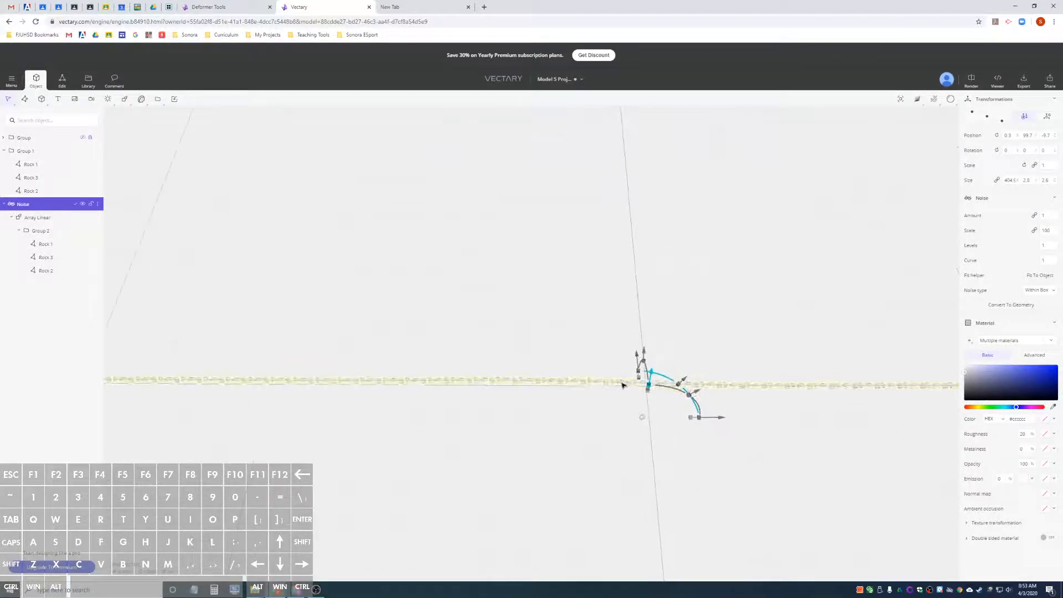
scroll(622, 386, up, 4)
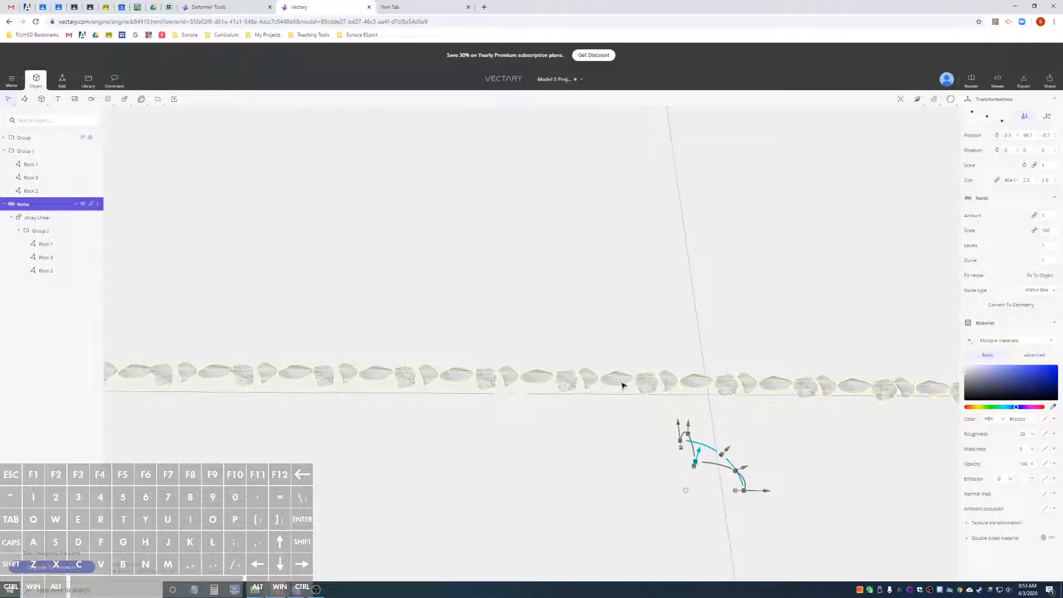
scroll(622, 385, up, 2)
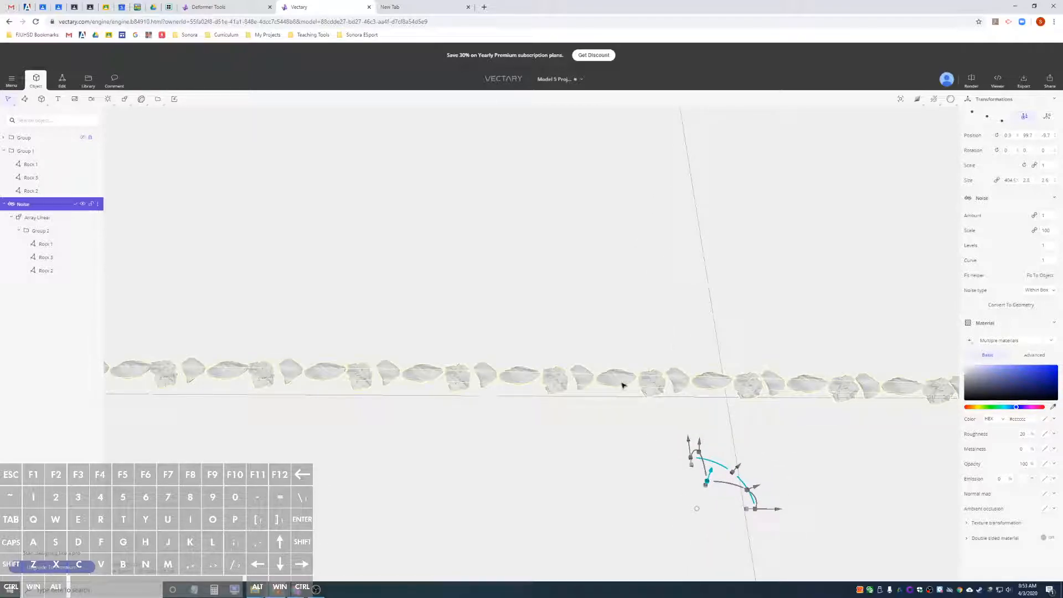
Raise the Noise deformer's amount to 3 and inspect the deformed rock row from several angles
scroll(487, 420, up, 2)
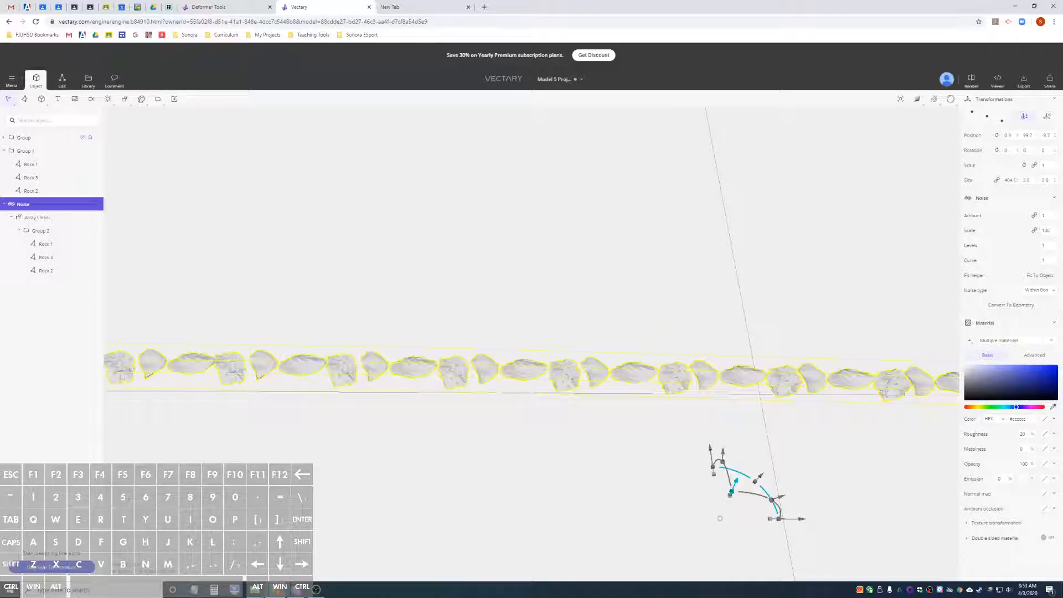
click(1054, 215)
click(1055, 214)
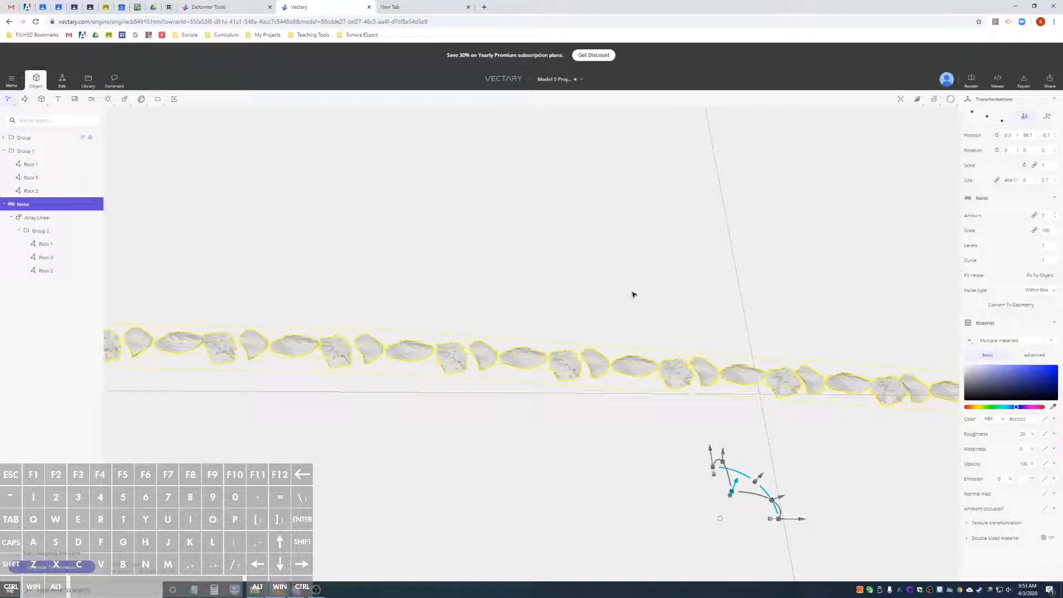
scroll(633, 293, down, 5)
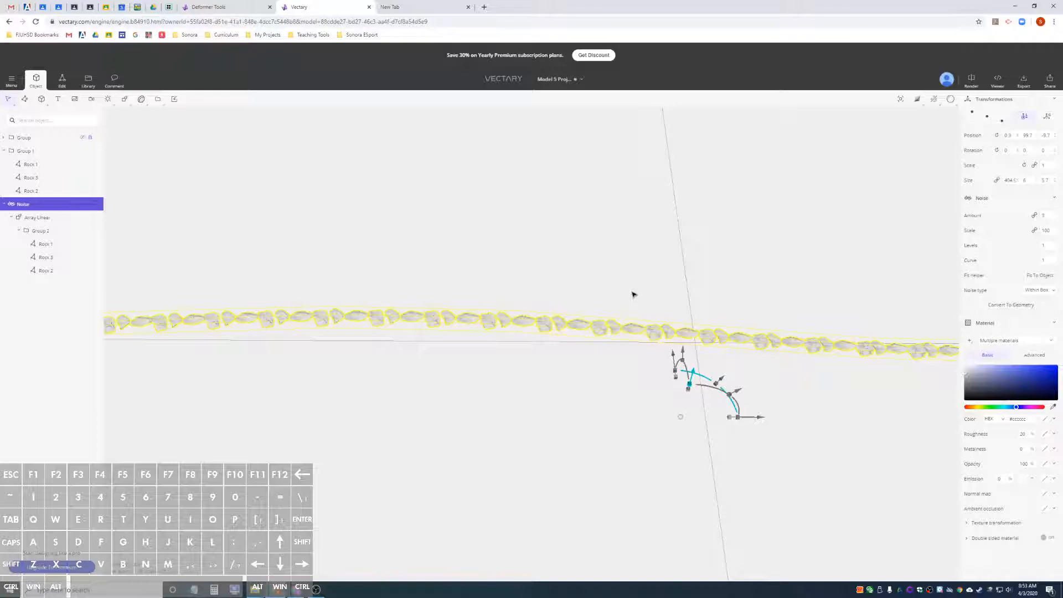
scroll(633, 294, down, 8)
scroll(634, 294, down, 6)
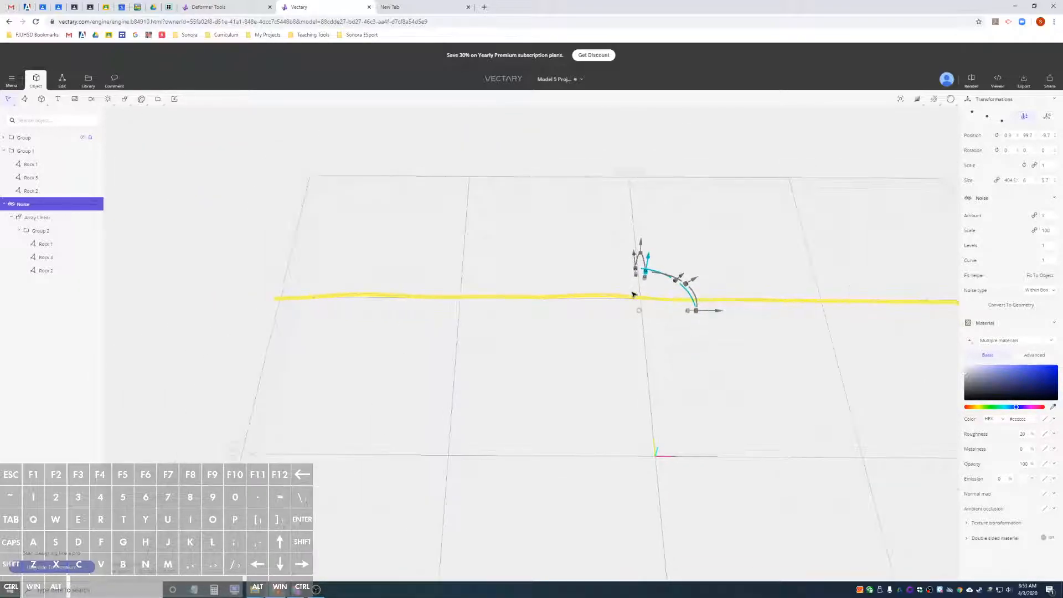
mouse_move(759, 310)
alt+mouse_down()
mouse_move(866, 273)
mouse_move(773, 308)
alt+mouse_up()
scroll(639, 309, up, 8)
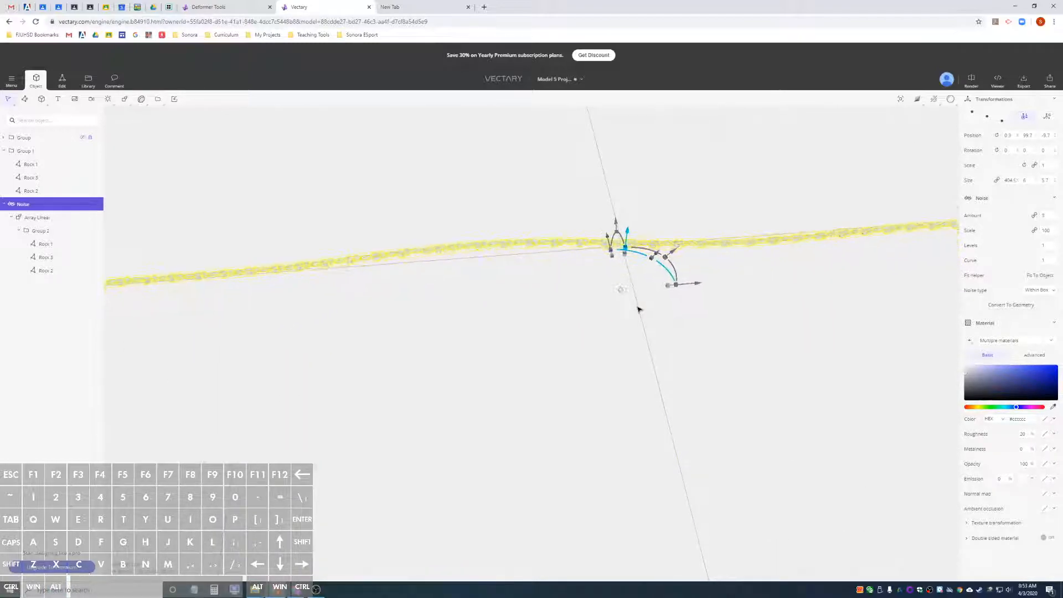
alt+drag(572, 282, 572, 293)
scroll(568, 274, up, 5)
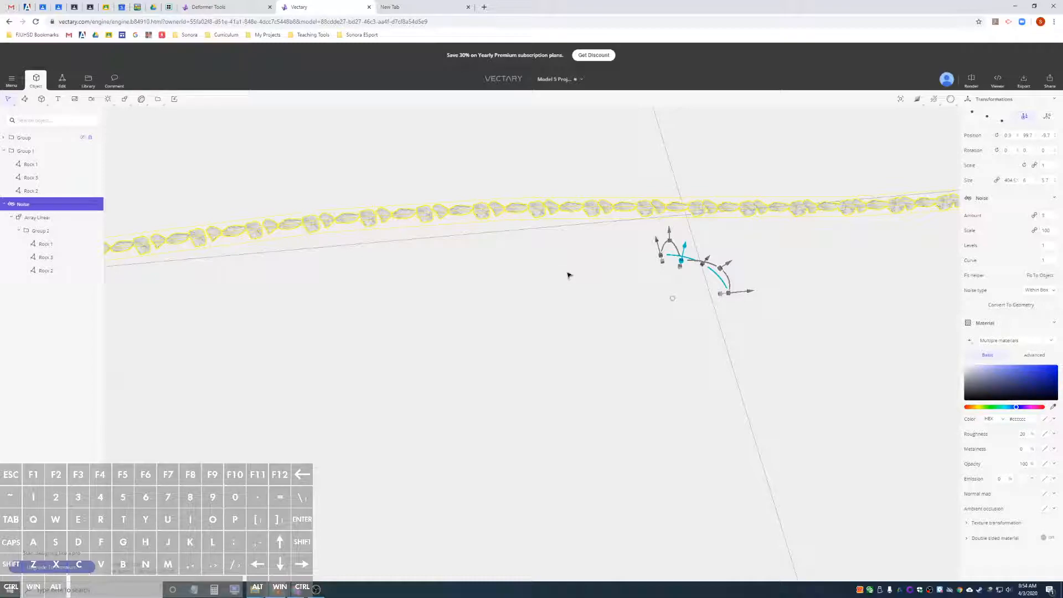
alt+drag(573, 277, 503, 207)
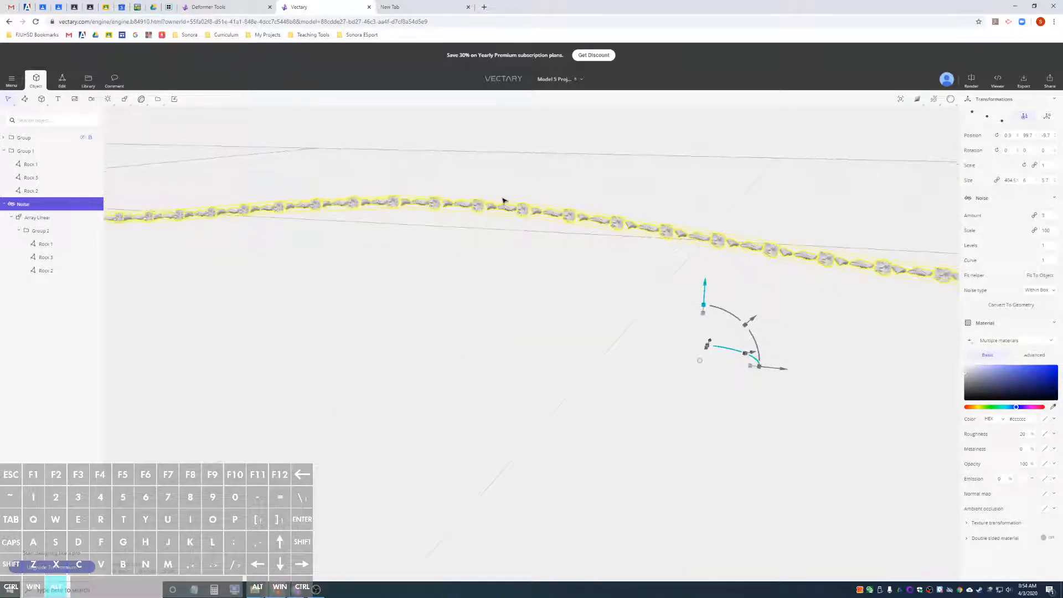
Dissolve the Noise deformer while keeping the linear array
right_click(25, 208)
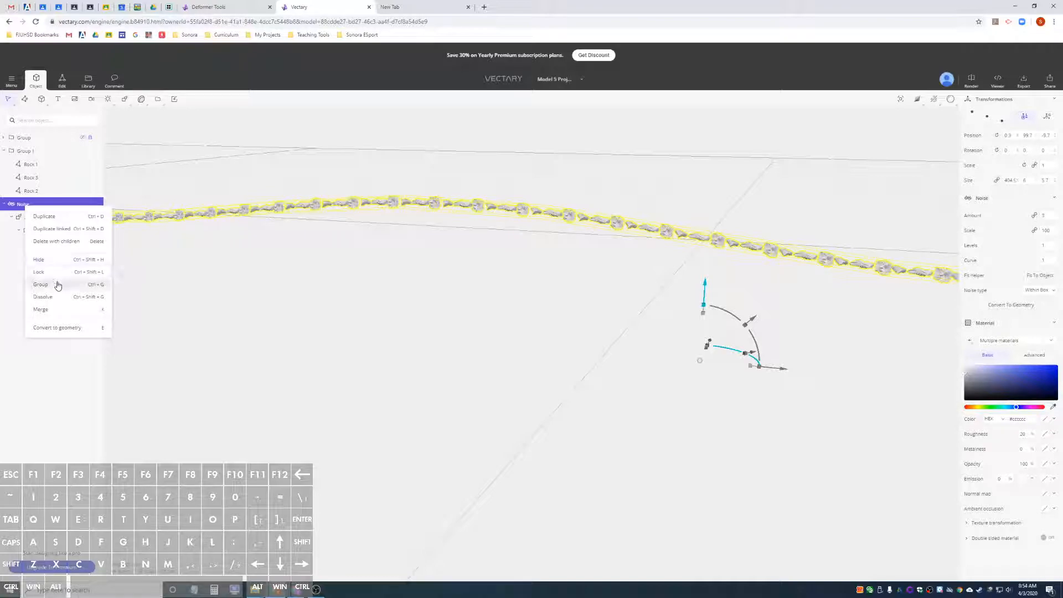
click(53, 299)
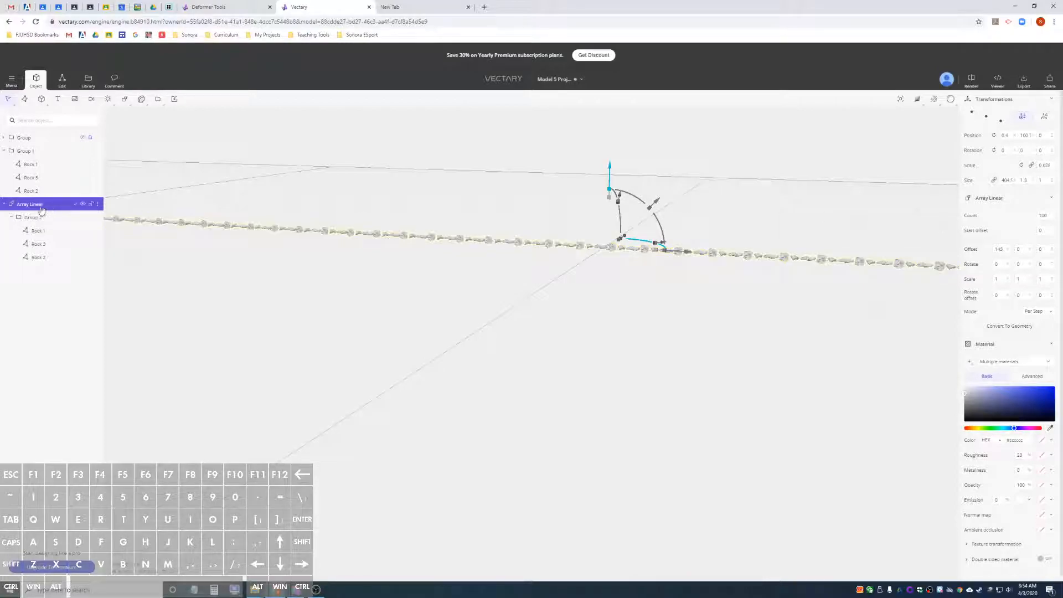
drag(367, 237, 408, 242)
scroll(417, 239, up, 4)
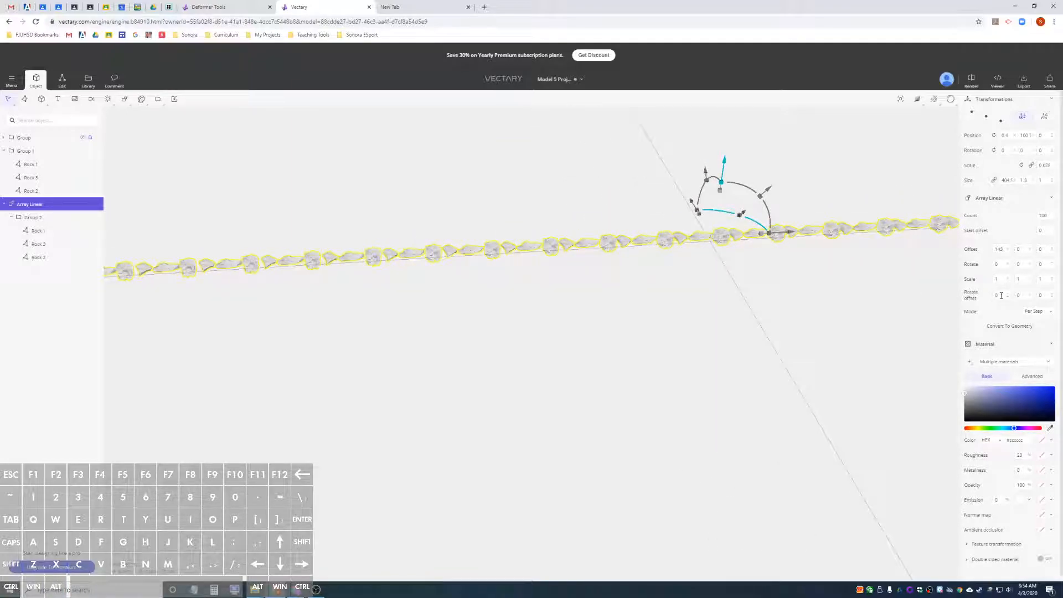
Set the linear array's per-step X rotation to 60 and inspect the rock row up close and across the grid
click(1002, 265)
text(8)
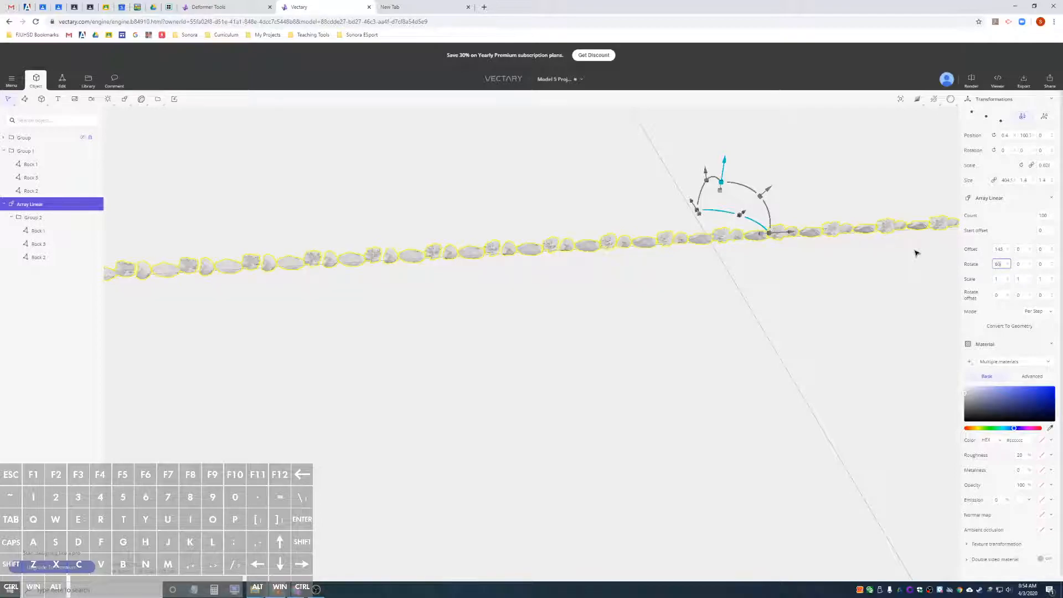
scroll(635, 241, up, 4)
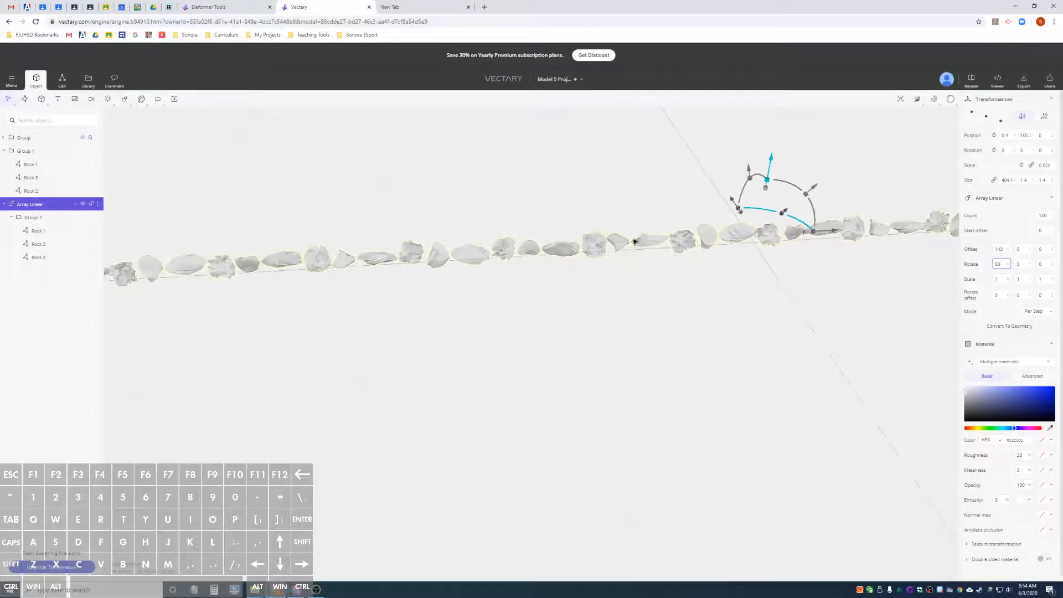
alt+drag(511, 216, 487, 249)
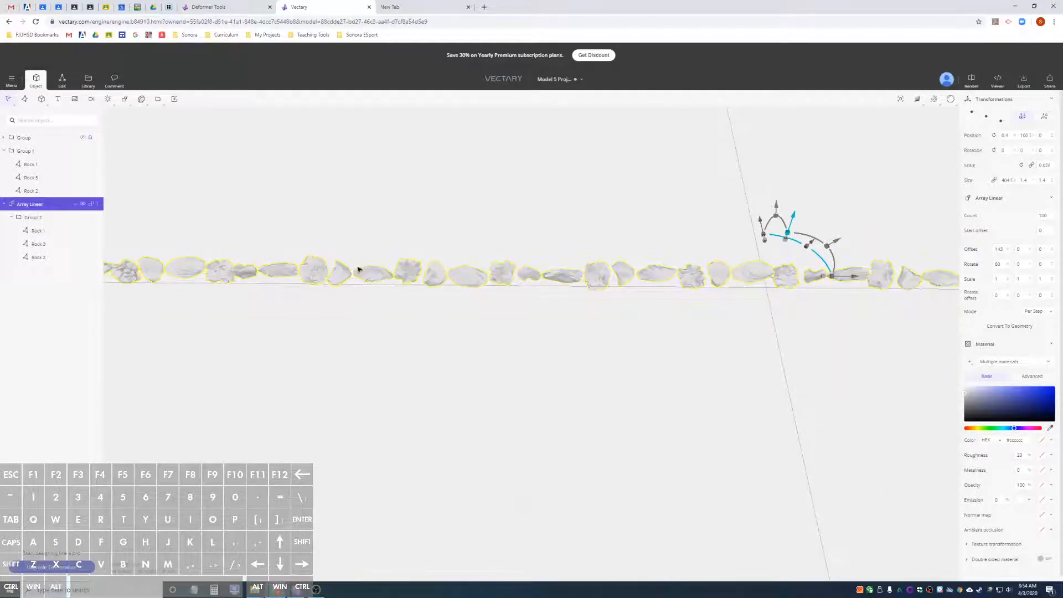
alt+drag(466, 285, 494, 301)
scroll(495, 302, down, 5)
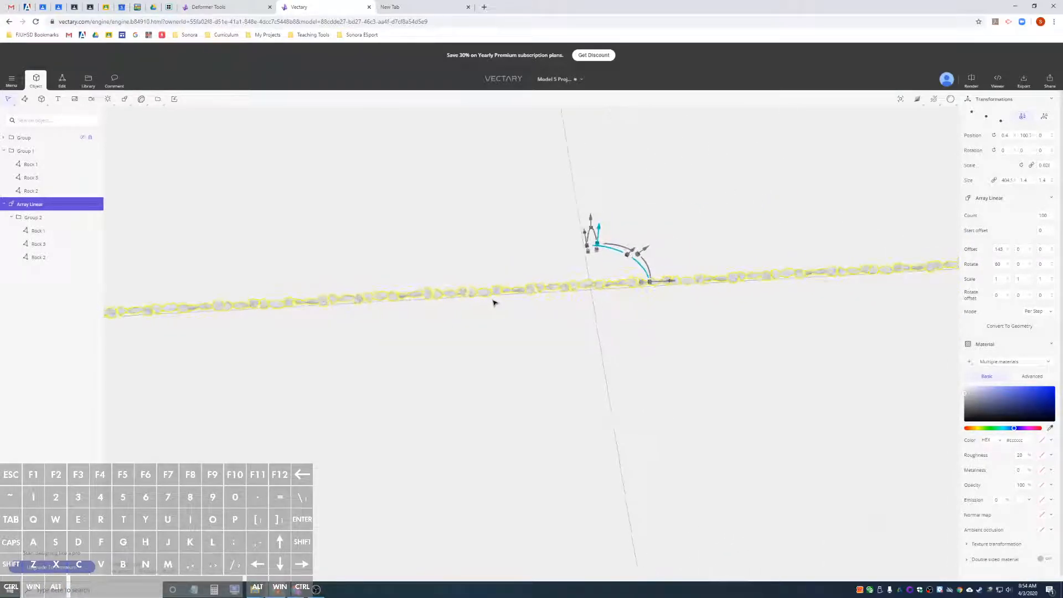
alt+drag(443, 266, 436, 264)
scroll(436, 264, down, 3)
scroll(436, 264, down, 4)
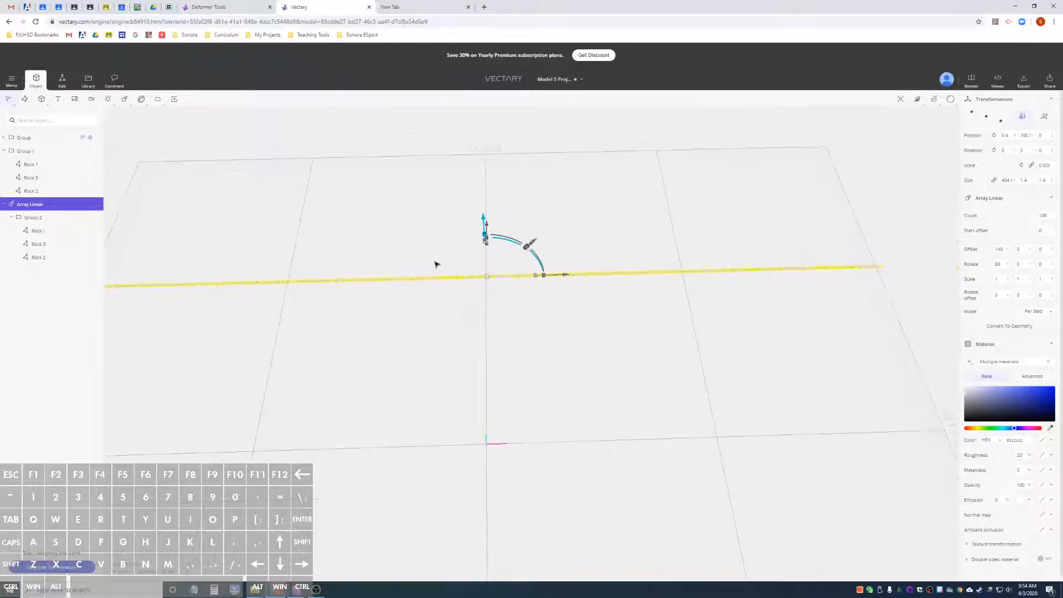
alt+drag(342, 250, 321, 251)
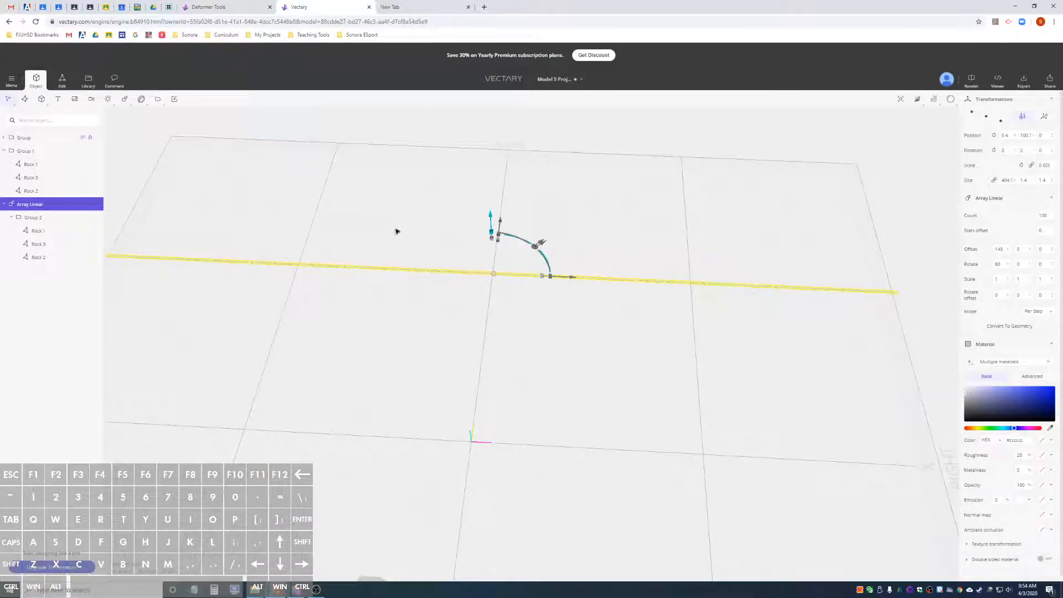
Try a Noise deformer on the rotated linear array and undo it
click(141, 100)
click(141, 101)
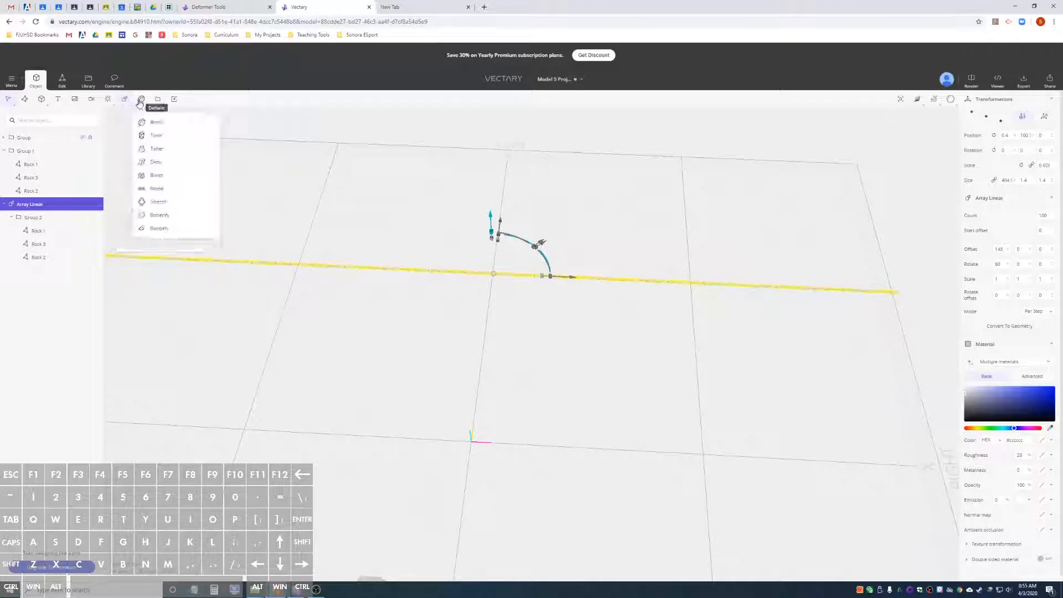
click(166, 190)
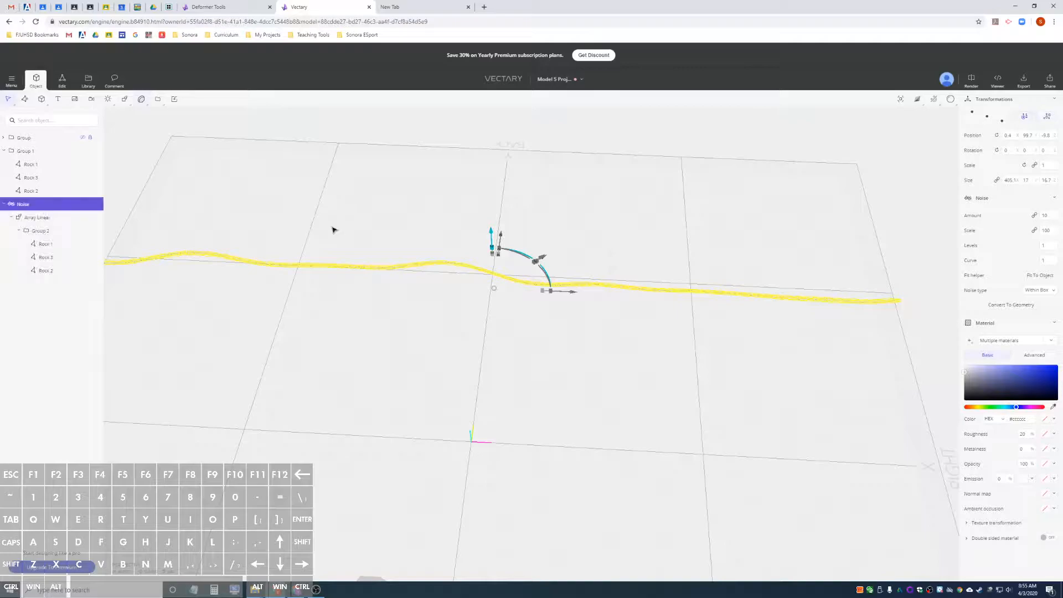
scroll(500, 285, up, 5)
scroll(500, 285, up, 3)
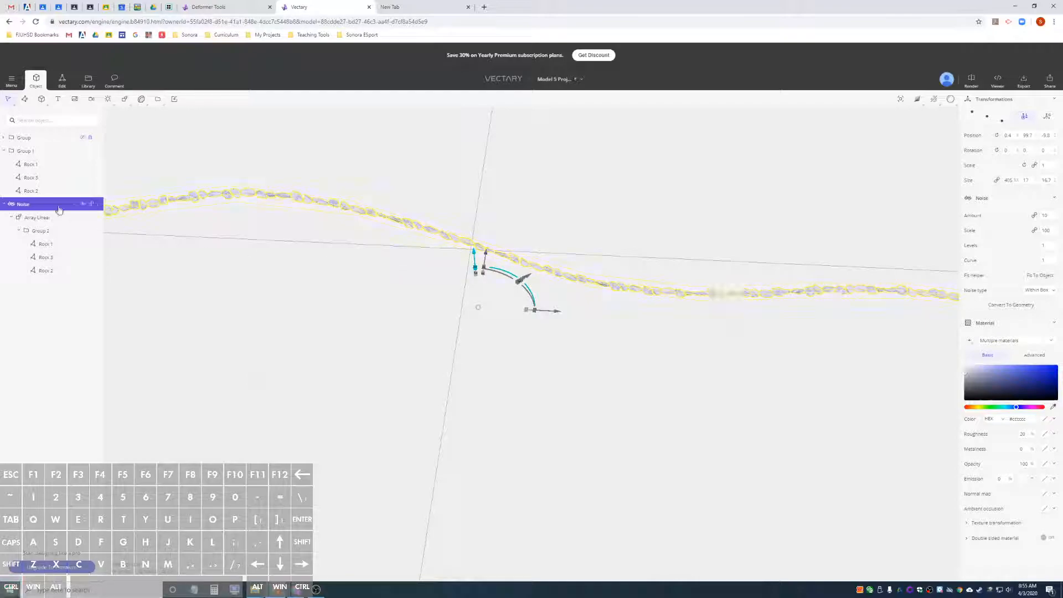
key(ctrl+z)
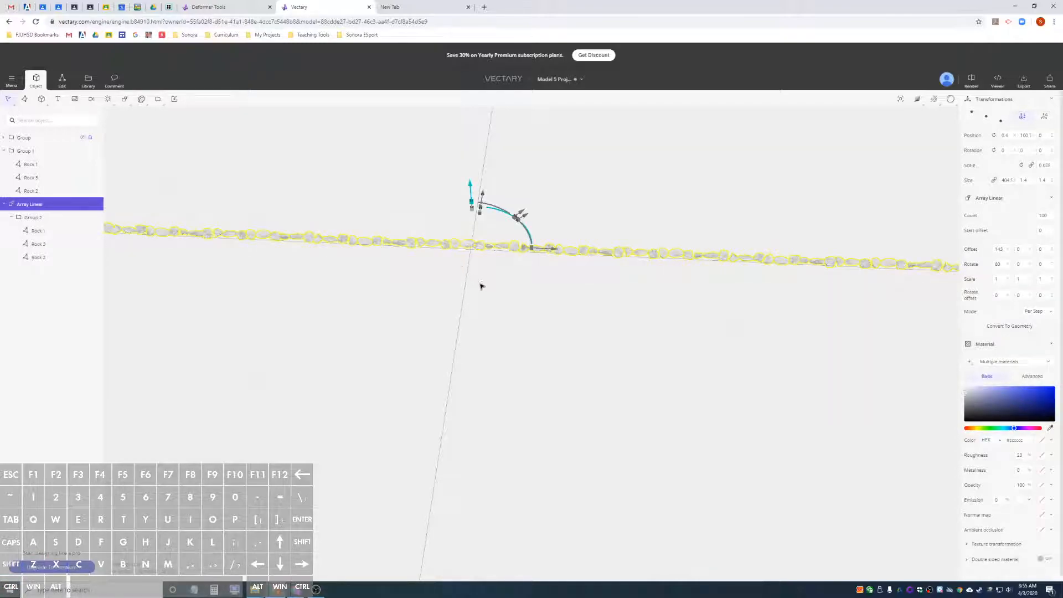
Duplicate the linear array and move the copy along Y to about 120
alt+drag(493, 275, 382, 269)
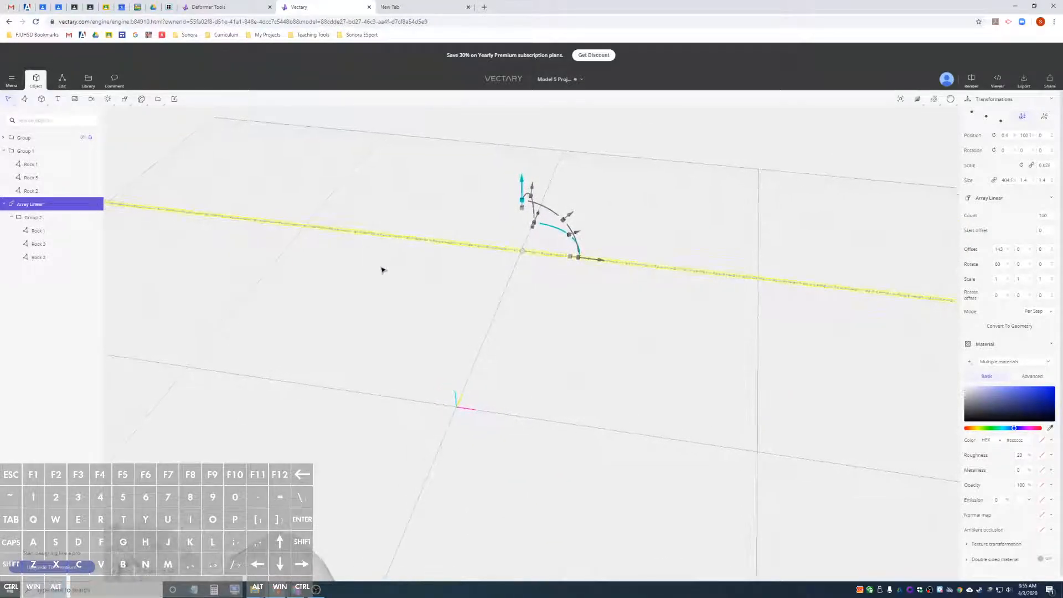
scroll(406, 273, down, 2)
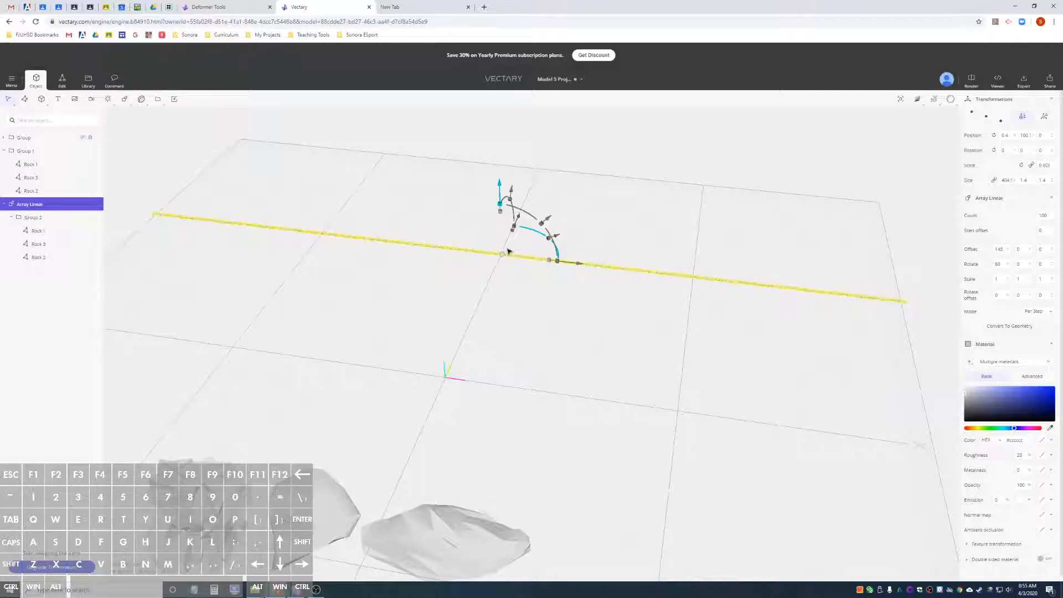
key(ctrl+d)
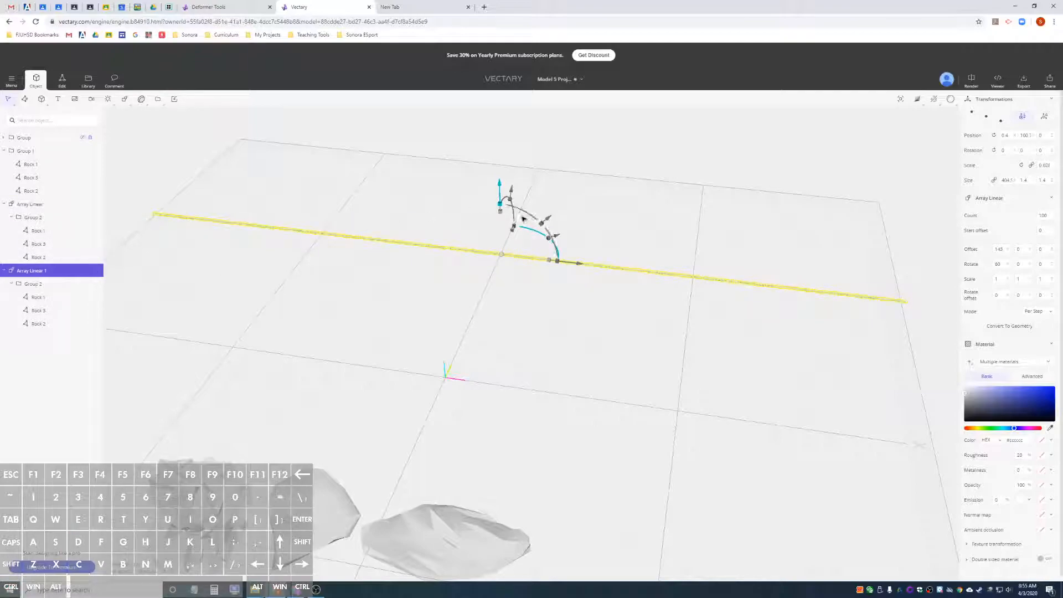
drag(523, 220, 532, 204)
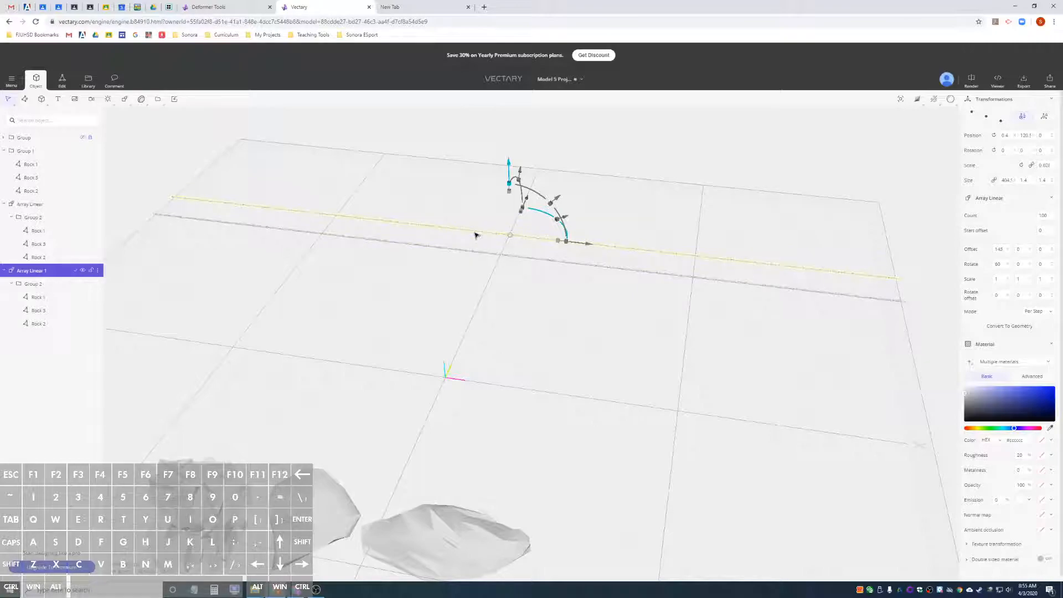
Try rotating the duplicated linear array about its Y axis and set its Y rotation to 0
alt+drag(435, 263, 461, 273)
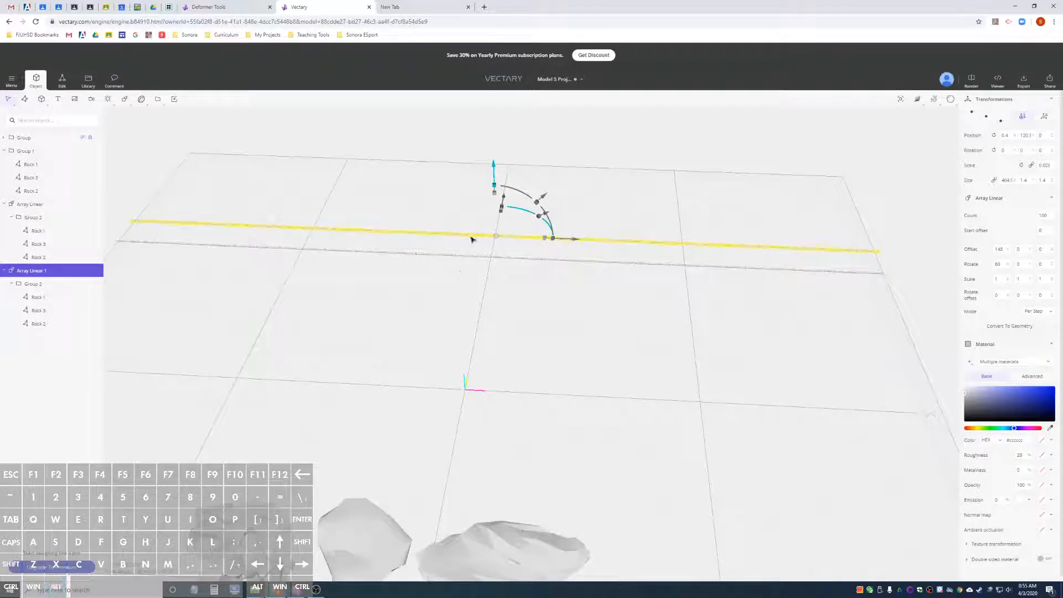
scroll(444, 238, up, 6)
scroll(443, 238, up, 4)
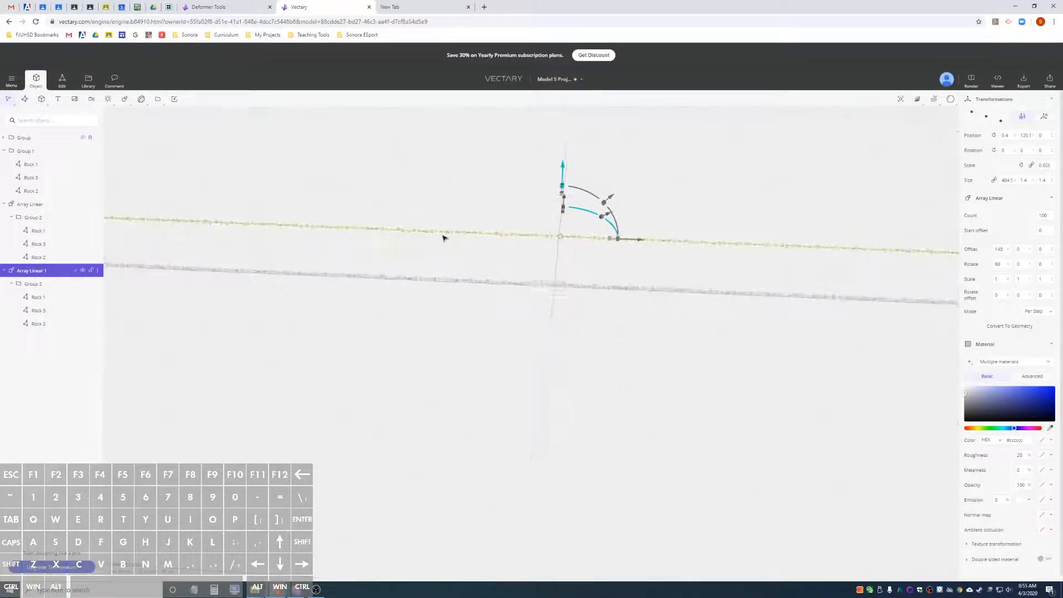
scroll(443, 244, up, 2)
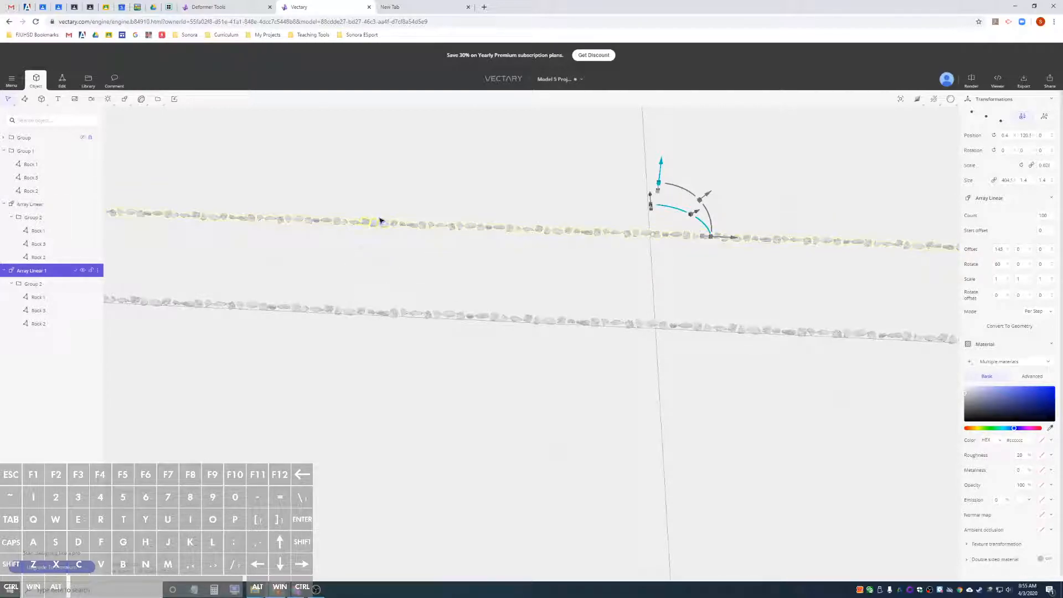
scroll(518, 286, down, 2)
scroll(518, 286, down, 5)
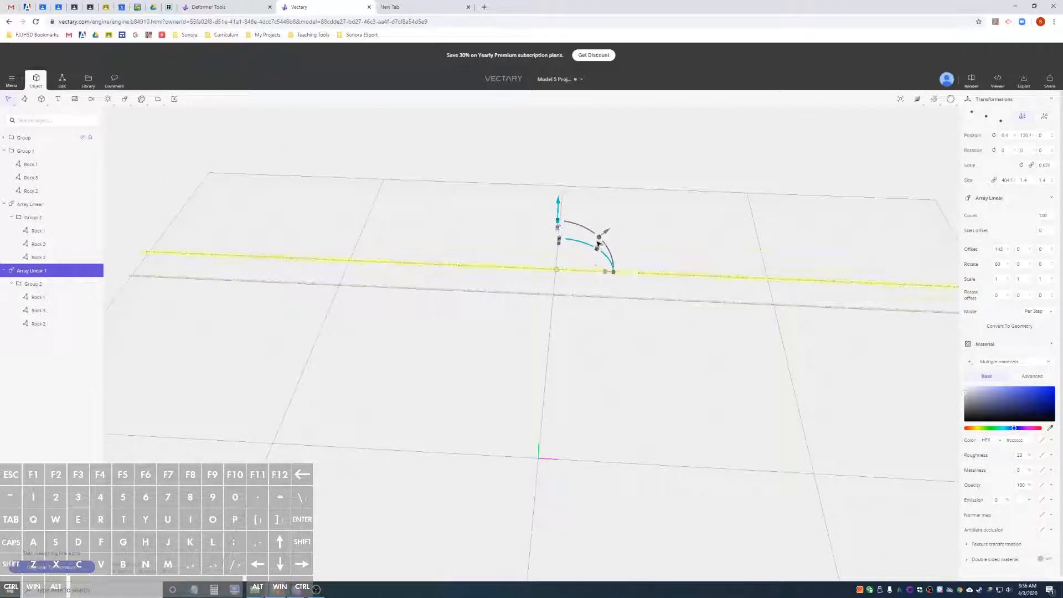
drag(592, 235, 440, 275)
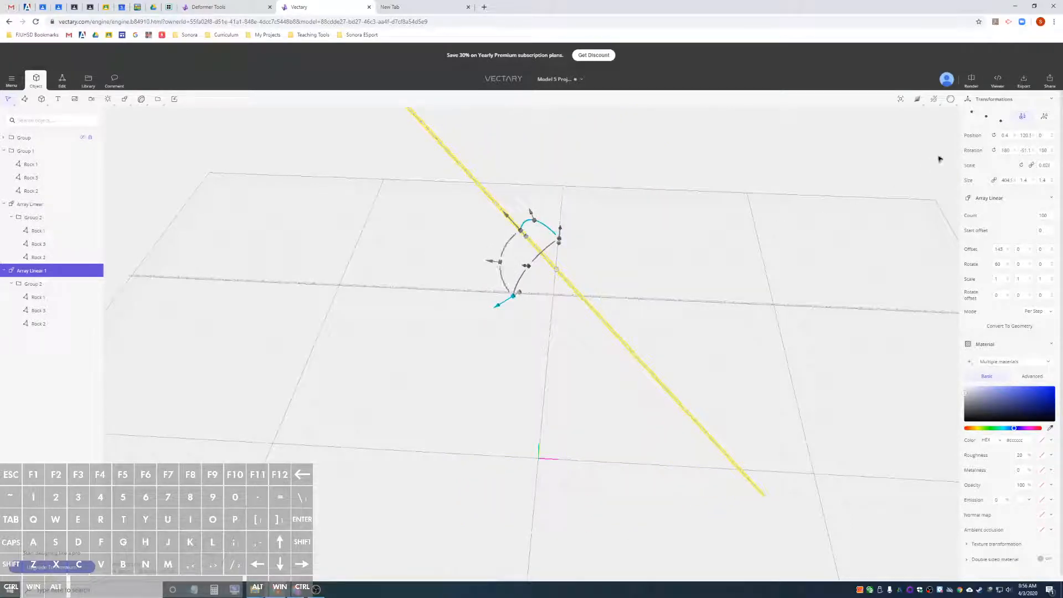
click(1024, 150)
text(0)
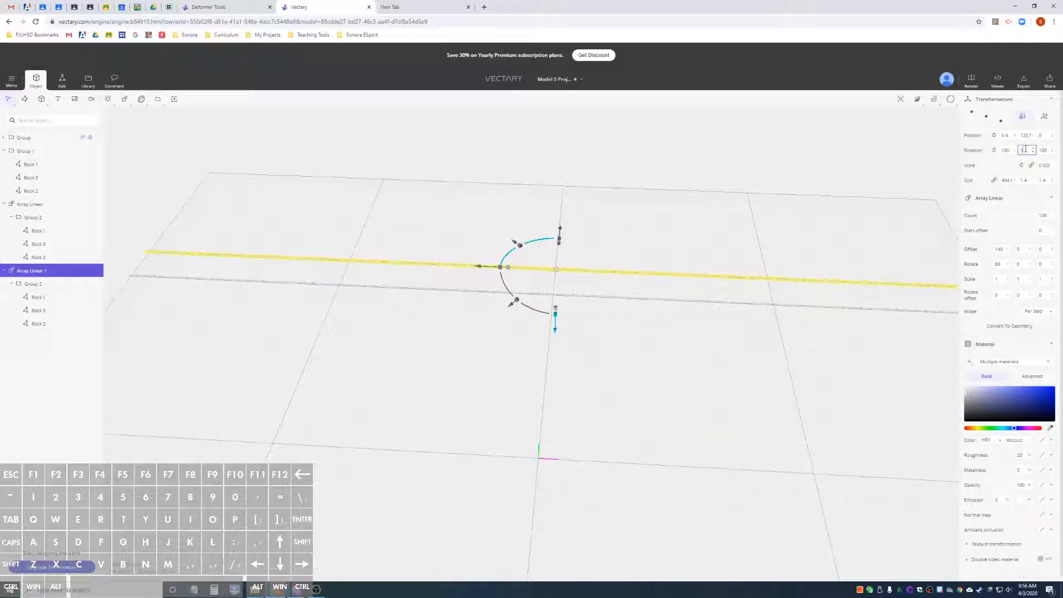
Undo the rotation changes made to the duplicated linear array
scroll(587, 274, up, 5)
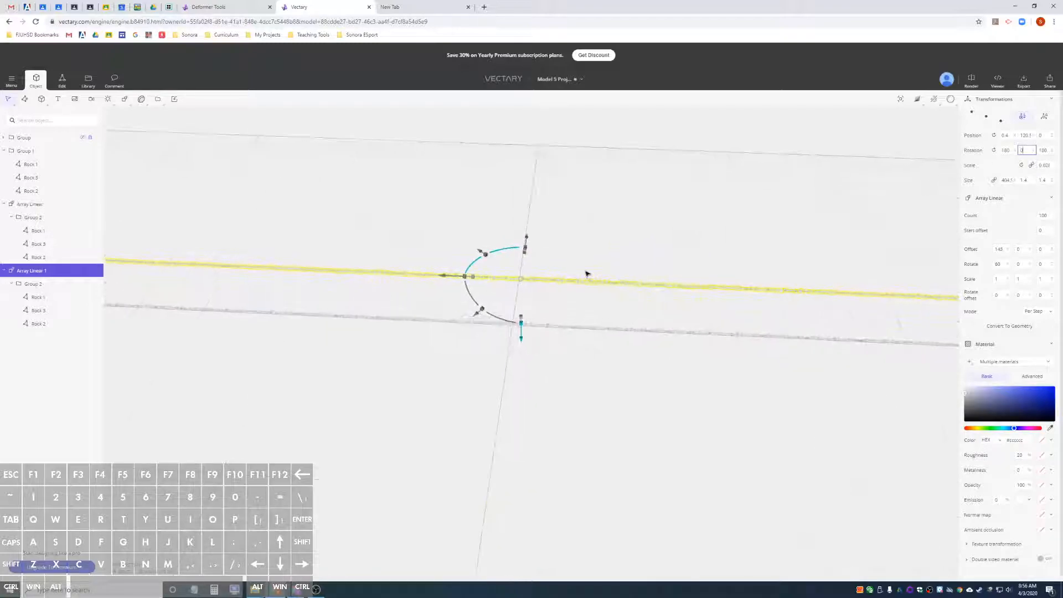
scroll(586, 274, down, 3)
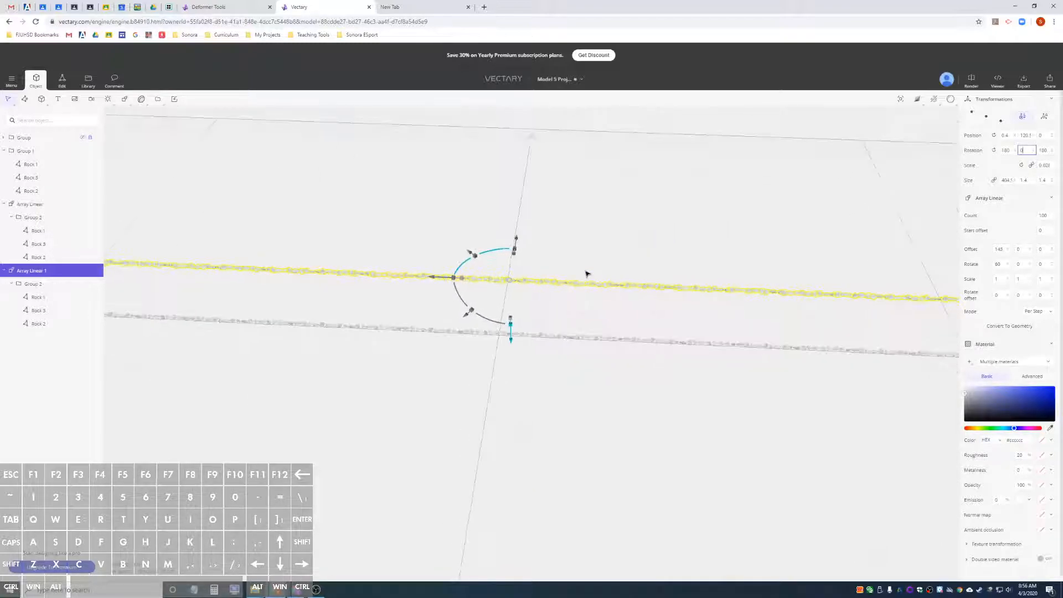
key(ctrl)
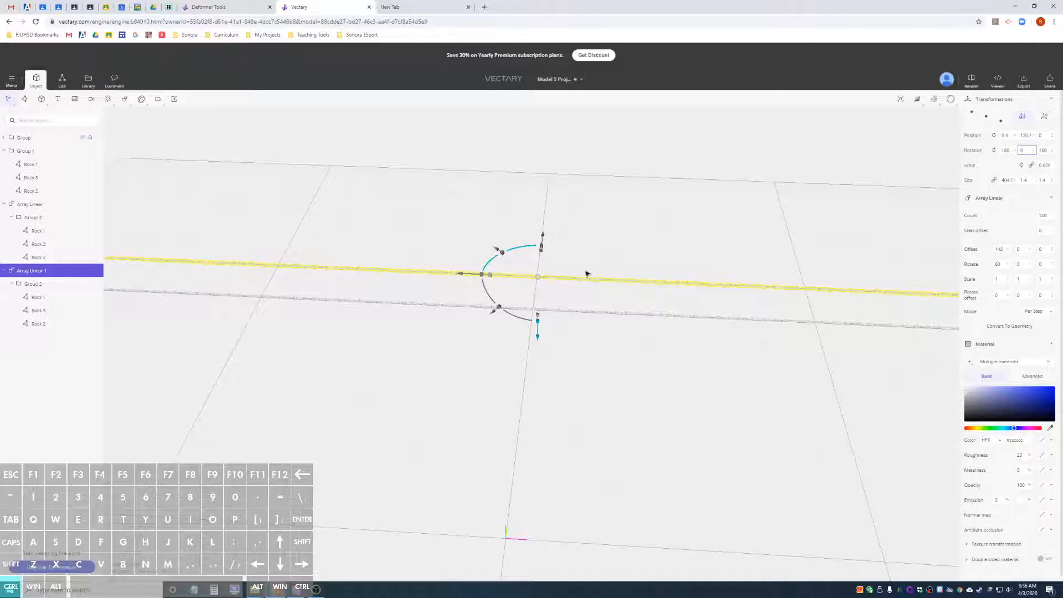
click(470, 355)
key(ctrl+z)
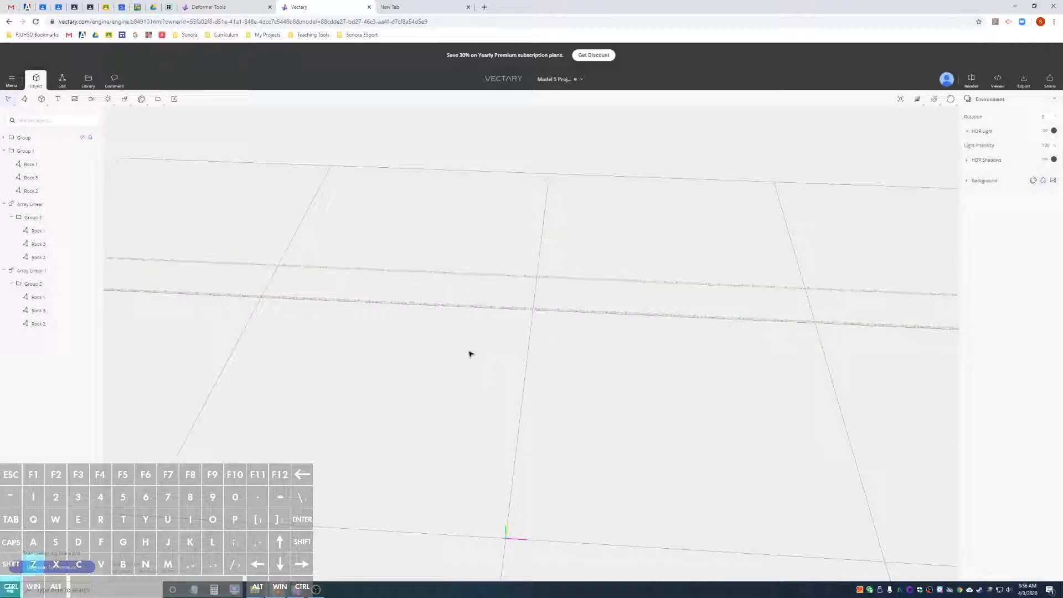
key(ctrl+z)
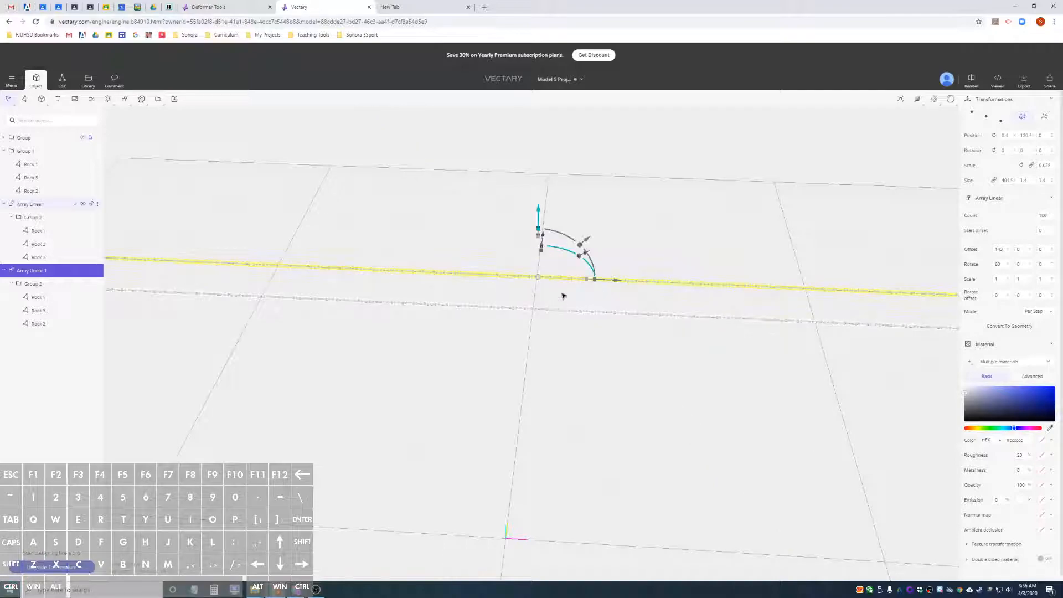
Set the duplicated linear array's Y rotation to 180 degrees
click(1022, 149)
text(18)
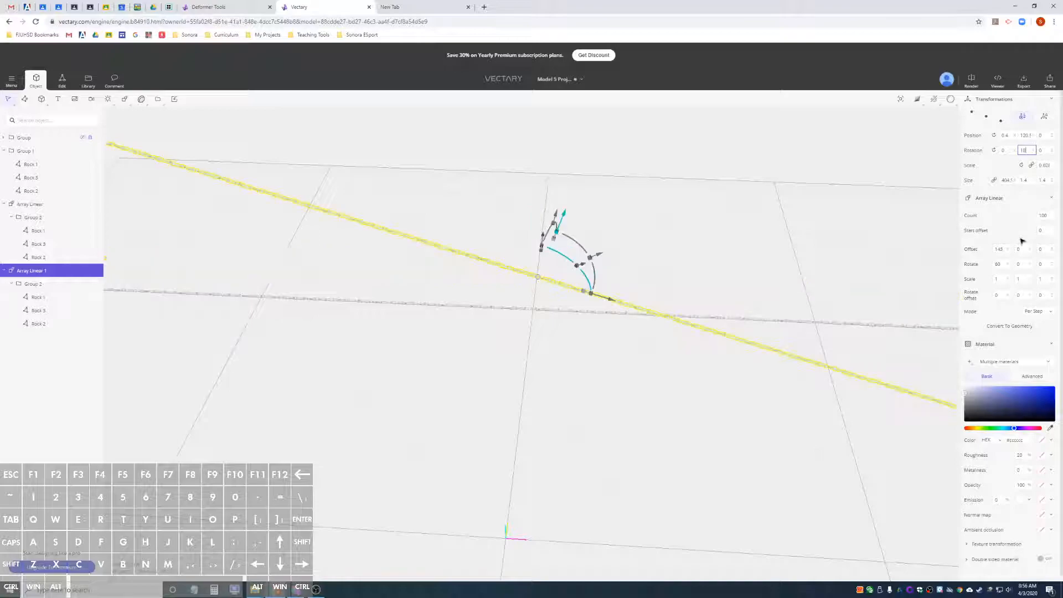
key(Return)
scroll(653, 317, up, 4)
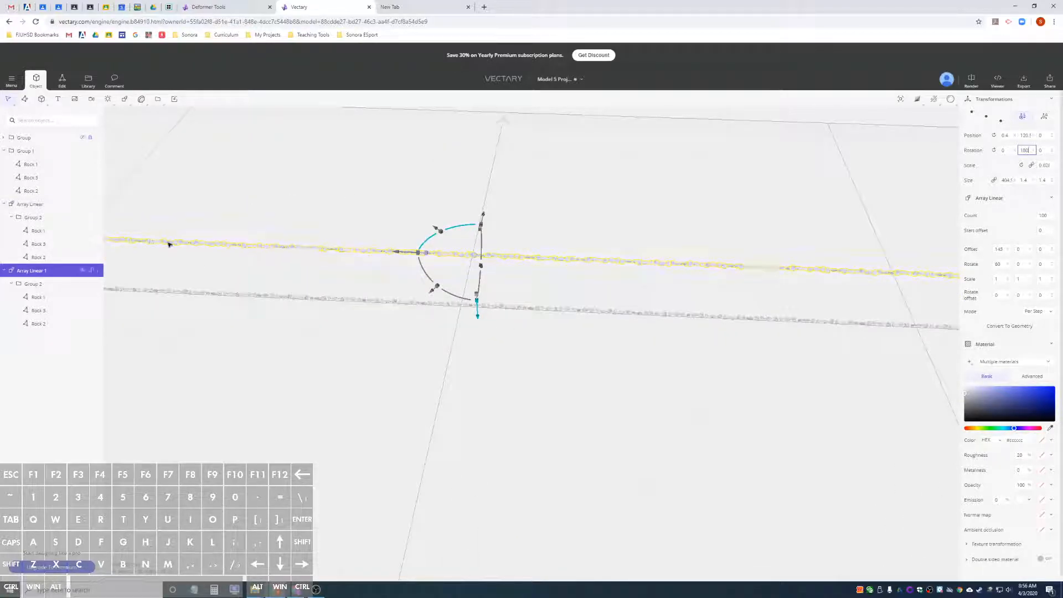
scroll(403, 314, up, 3)
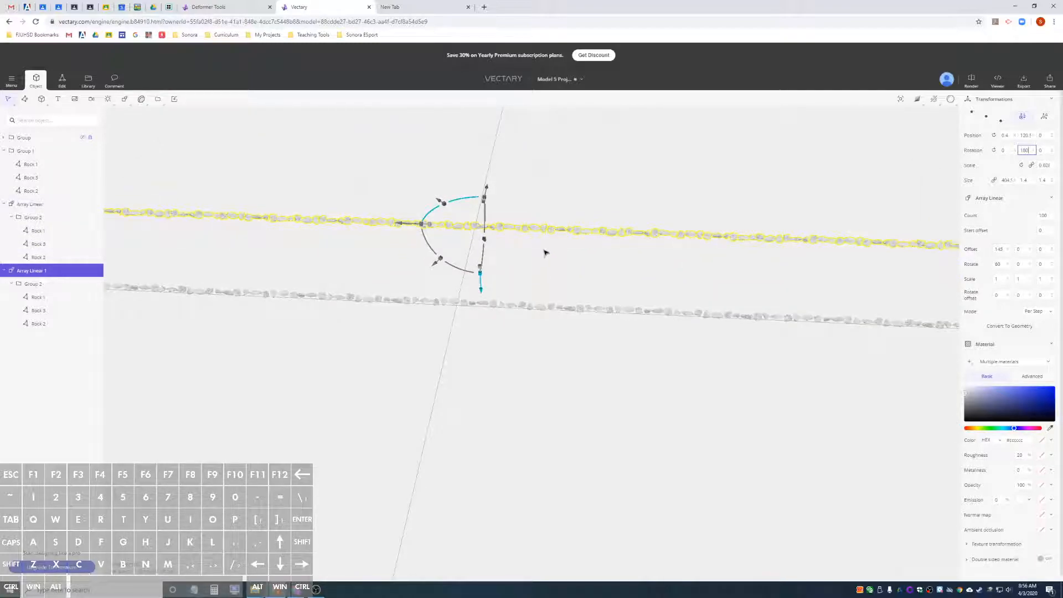
scroll(504, 329, down, 5)
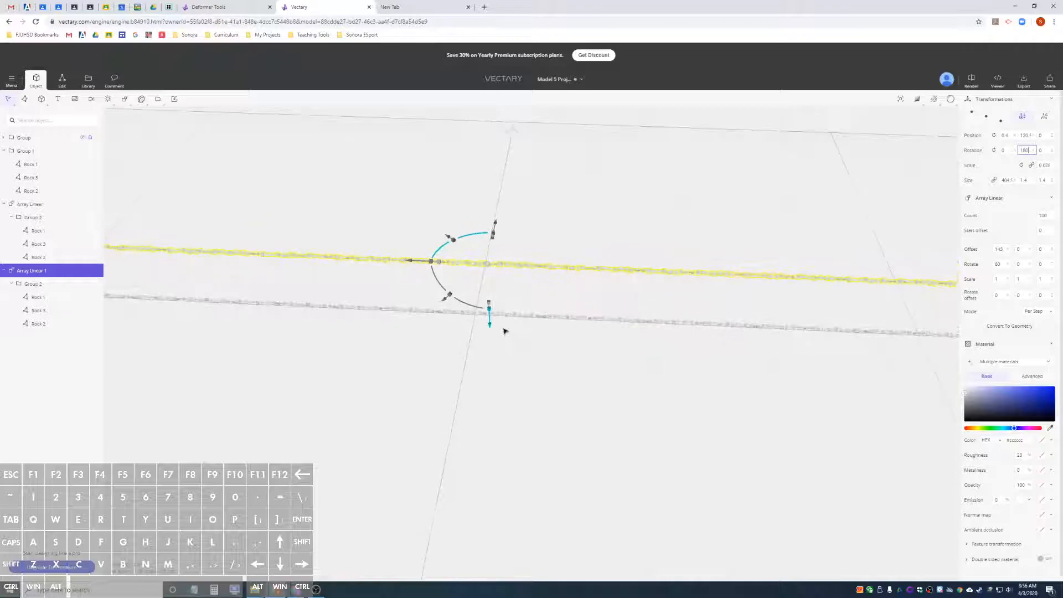
scroll(504, 329, down, 3)
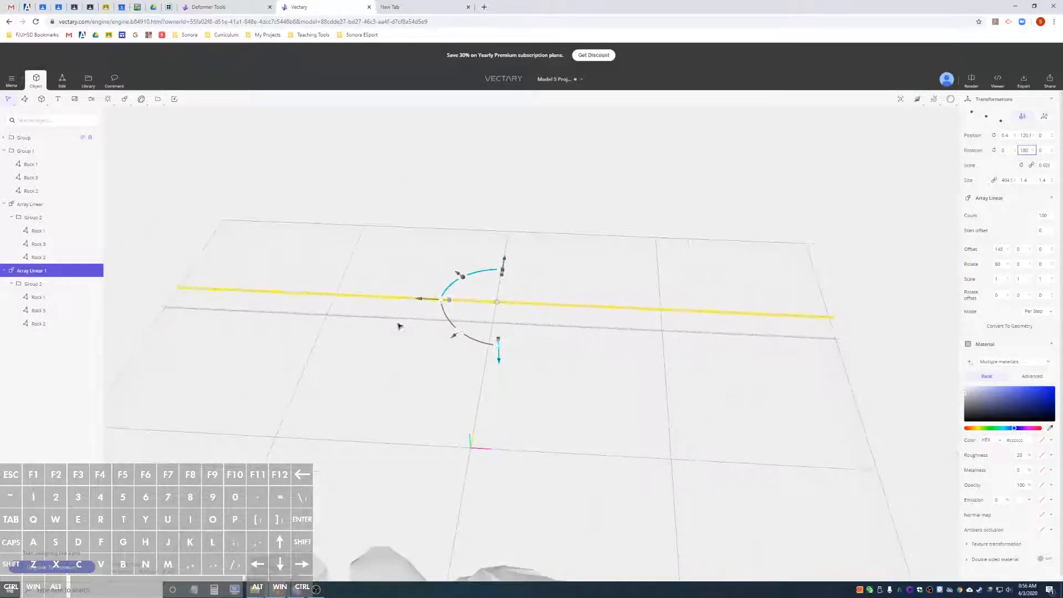
mouse_move(334, 357)
alt+mouse_down()
mouse_move(305, 342)
mouse_move(318, 346)
alt+mouse_up()
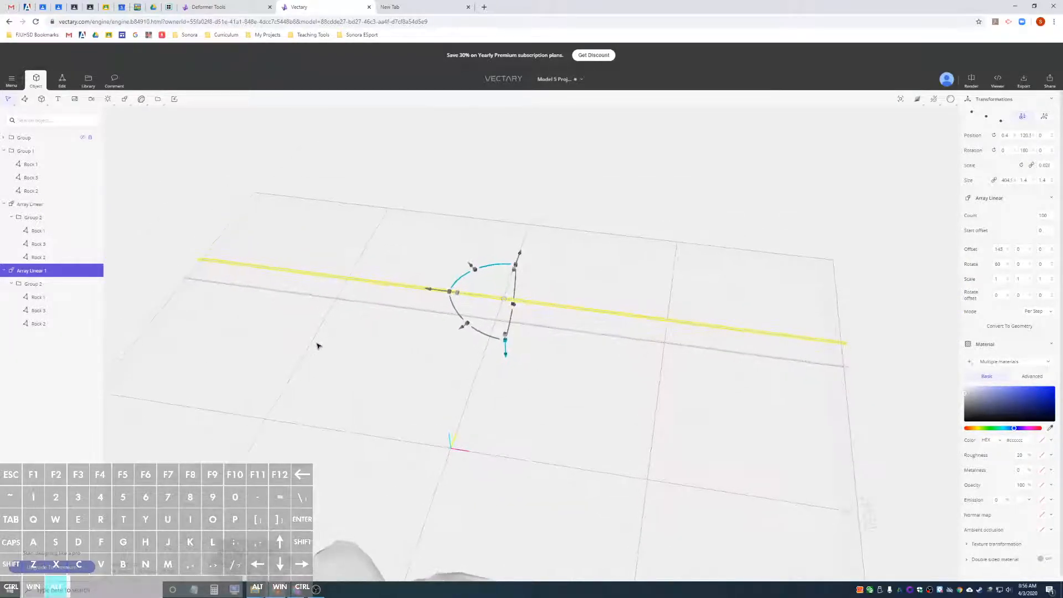
Merge the two parallel linear arrays of rocks into a single object
click(36, 206)
click(32, 271)
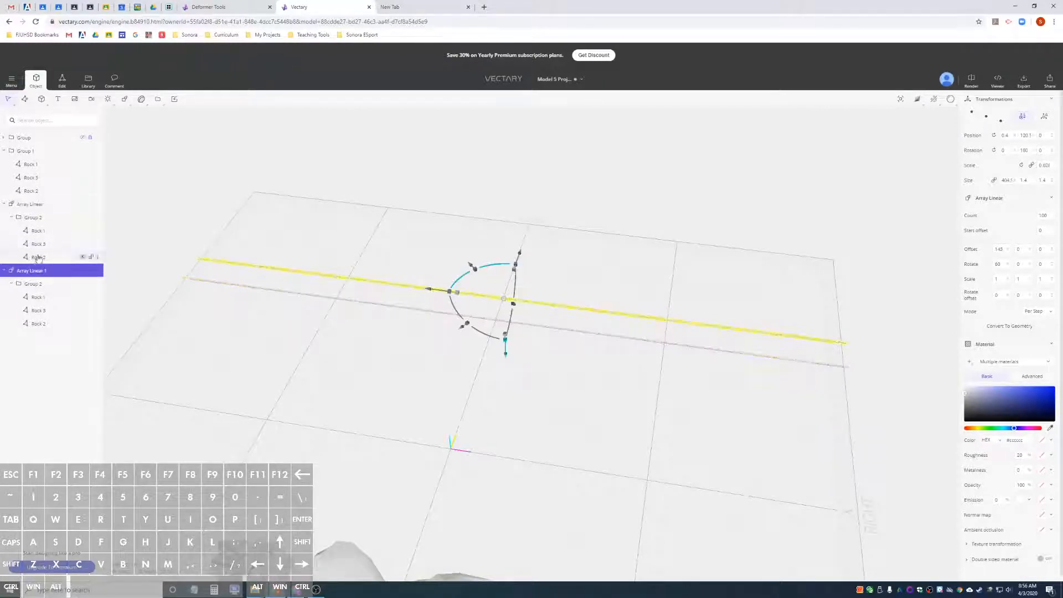
click(47, 208)
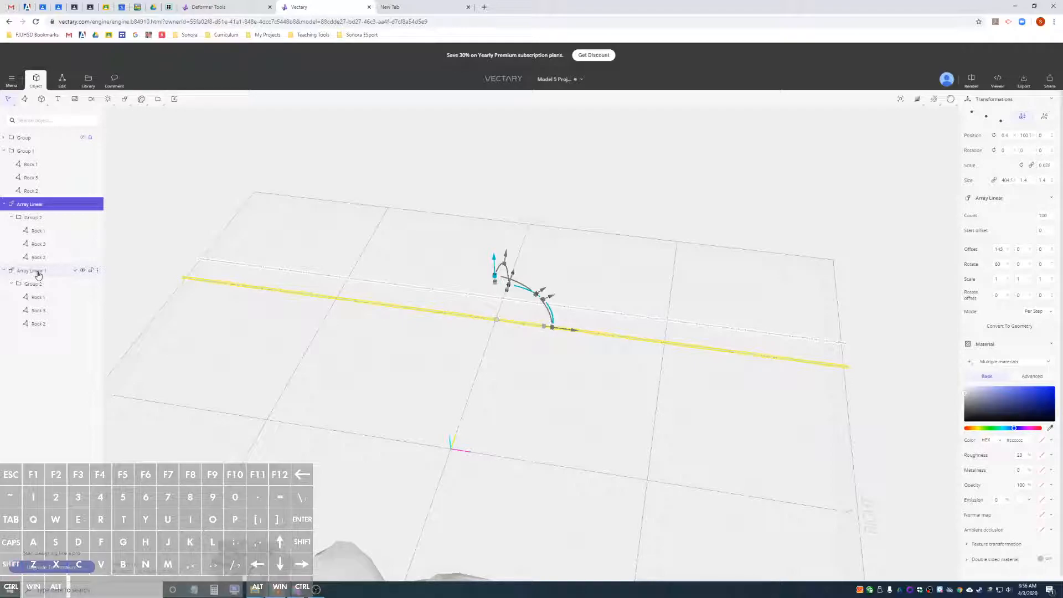
click(37, 270)
click(35, 204)
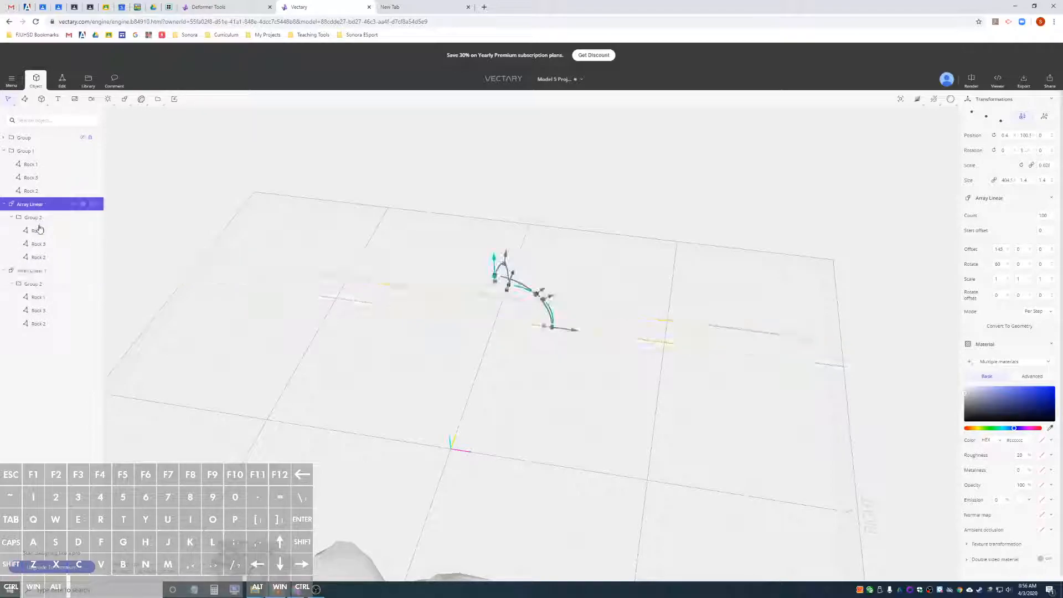
shift+click(39, 274)
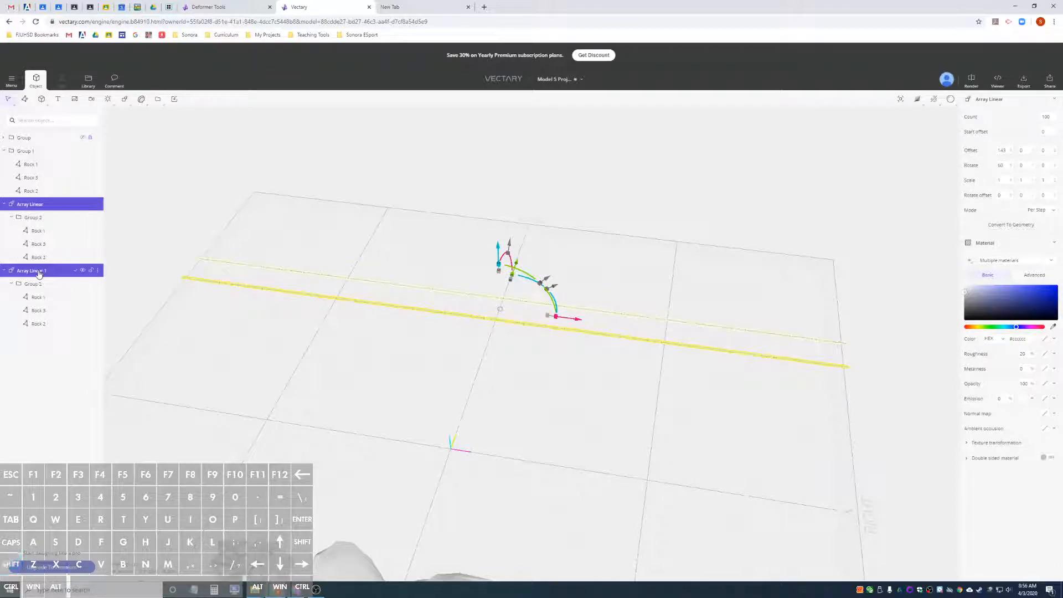
right_click(36, 208)
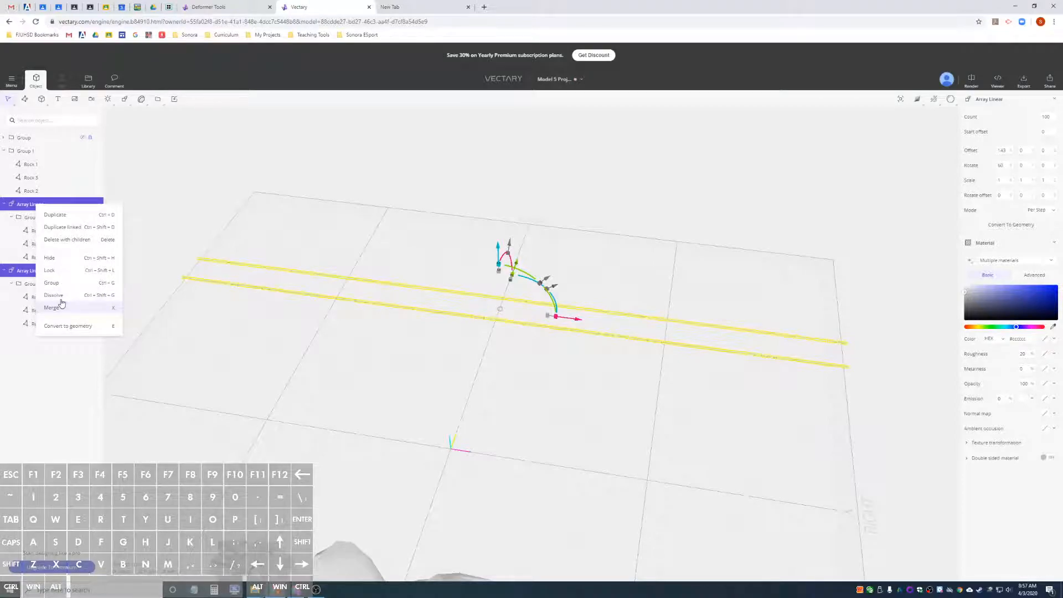
click(61, 306)
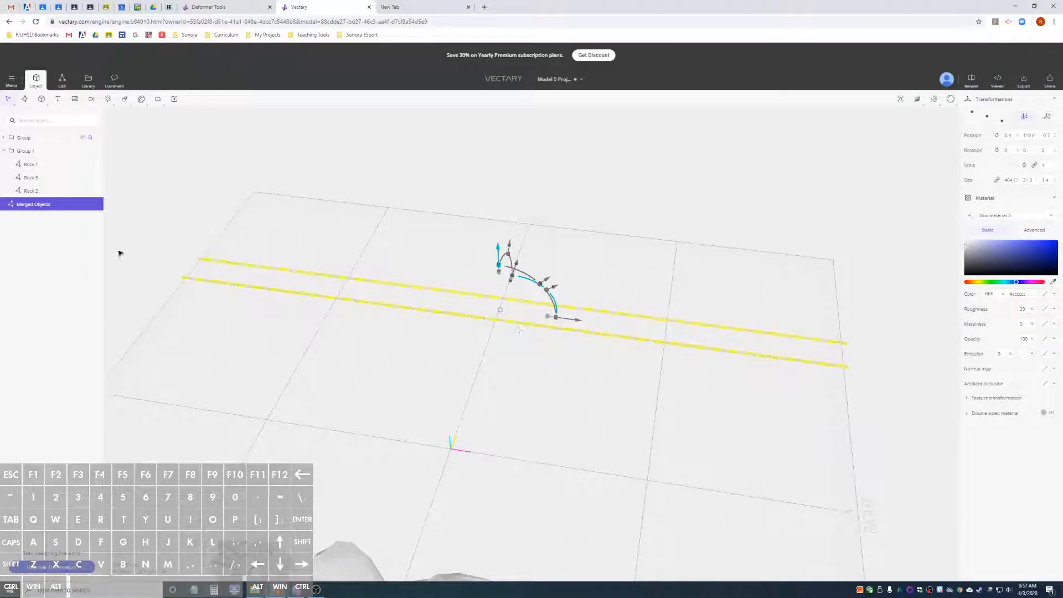
Rename the merged rock rows as Straight Rock Path
double_click(32, 205)
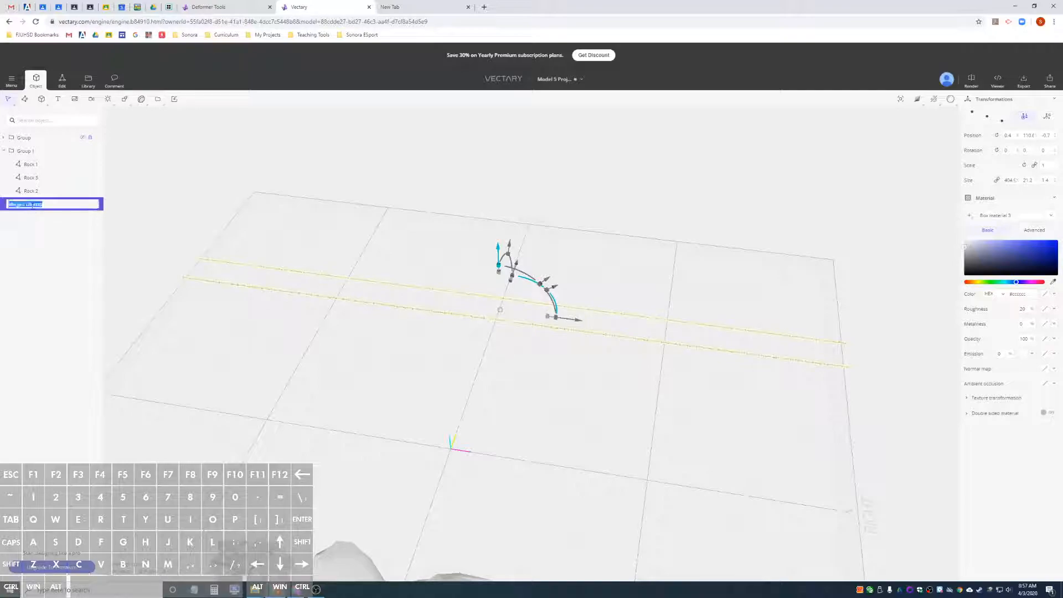
text(Straigh)
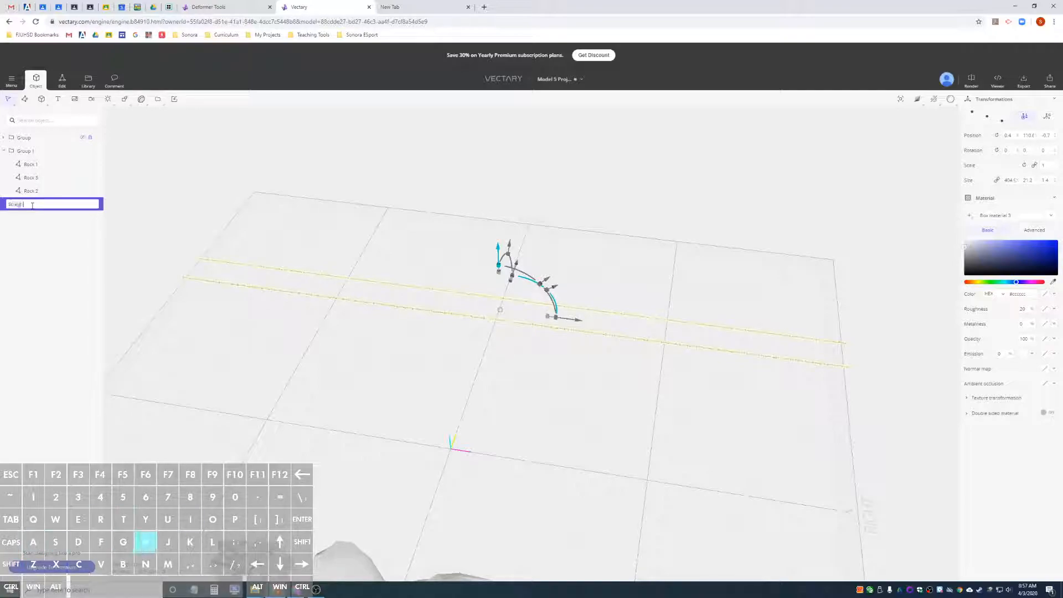
text(t Rock Pat)
text(h)
key(Return)
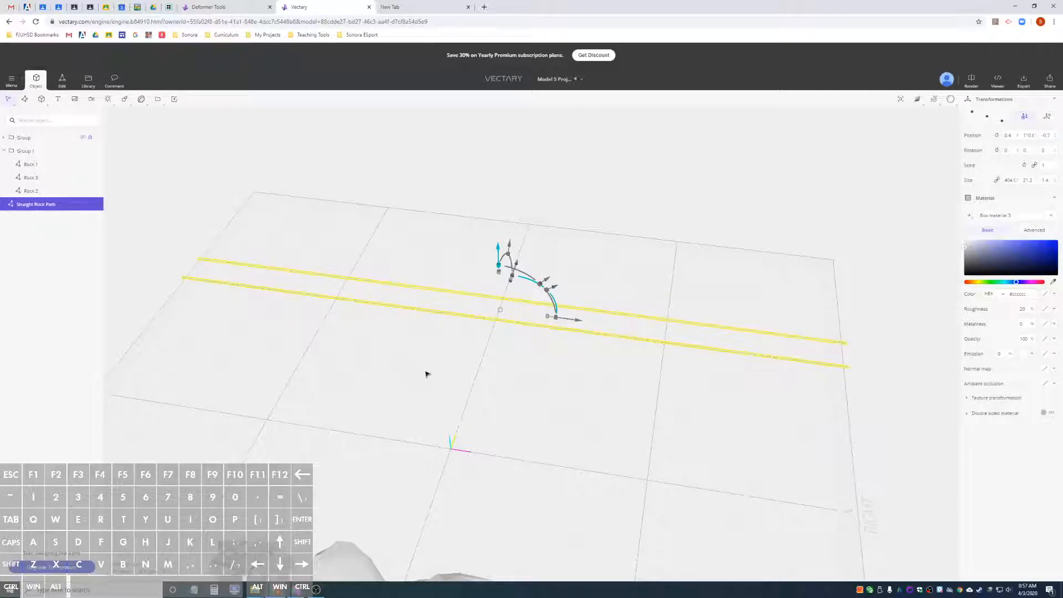
Duplicate Group 1 and move the copy along Y to about 15, near the middle of the grid
scroll(426, 373, down, 5)
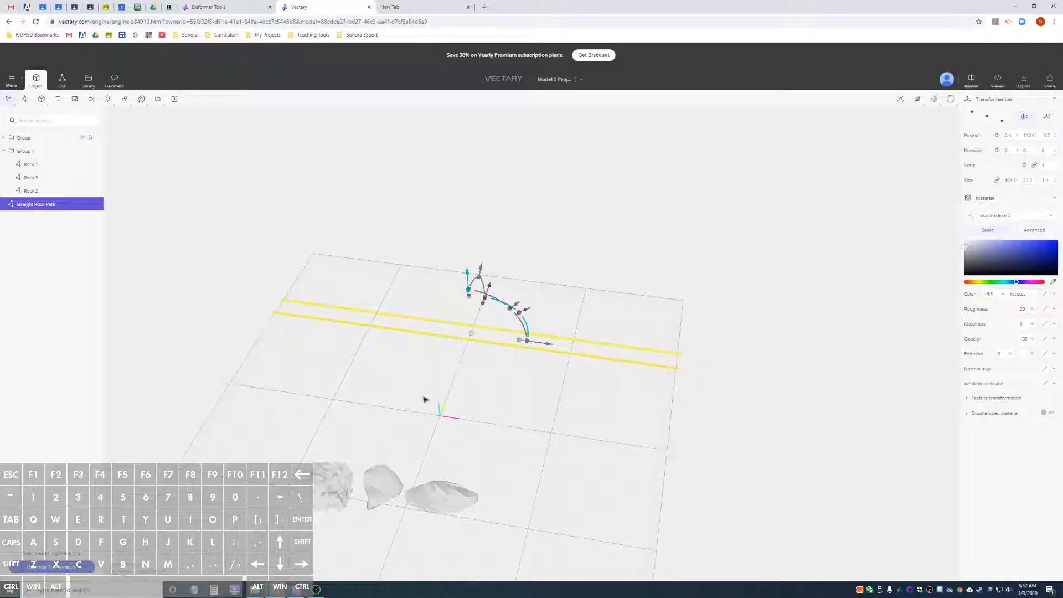
click(25, 151)
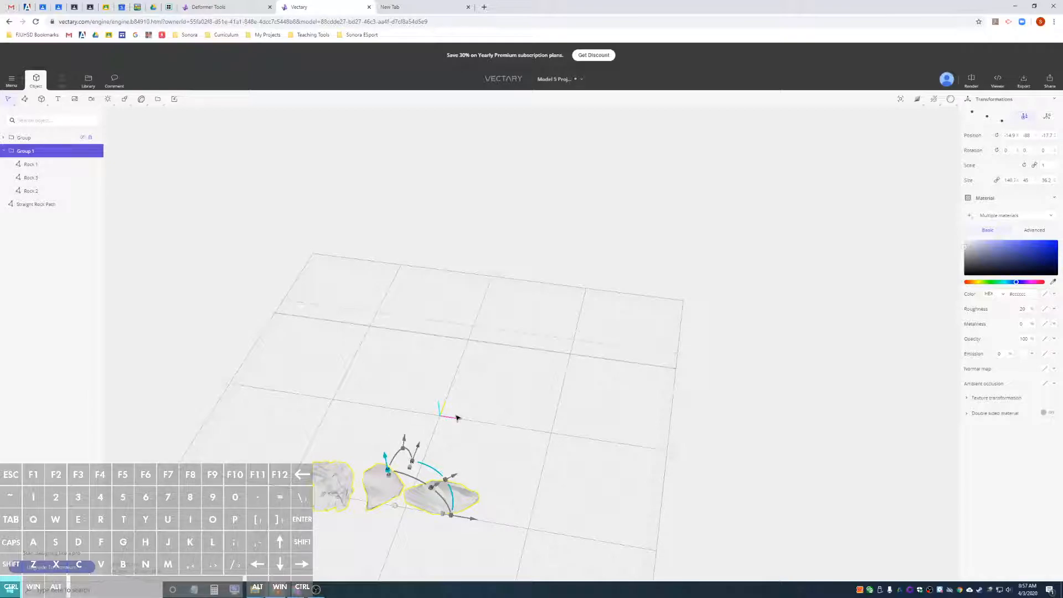
key(ctrl+d)
drag(424, 449, 526, 382)
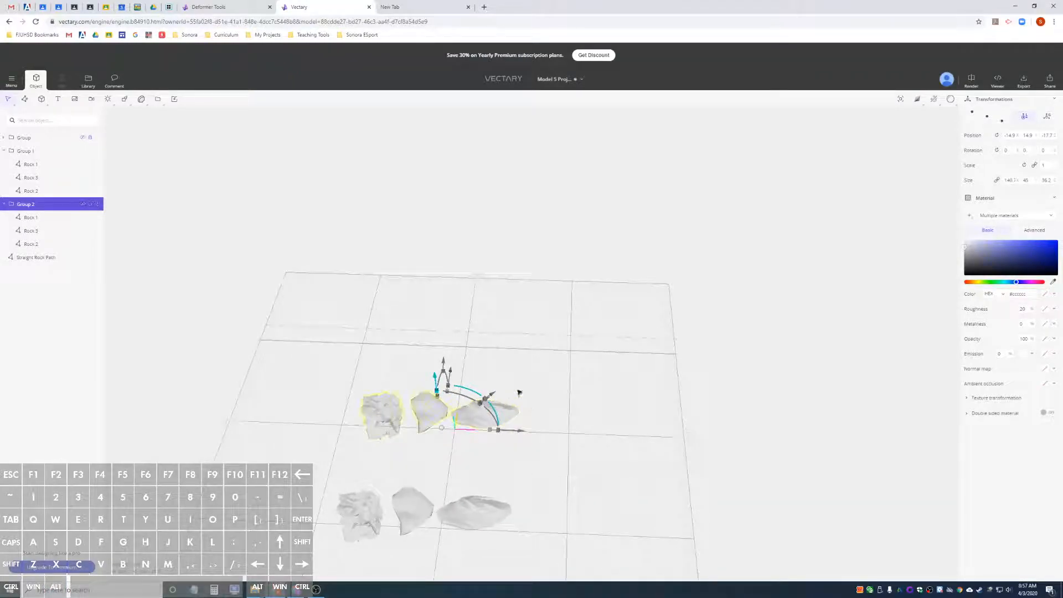
Center the duplicated rock group's gizmo and set the group's Z position to 0
scroll(435, 416, up, 5)
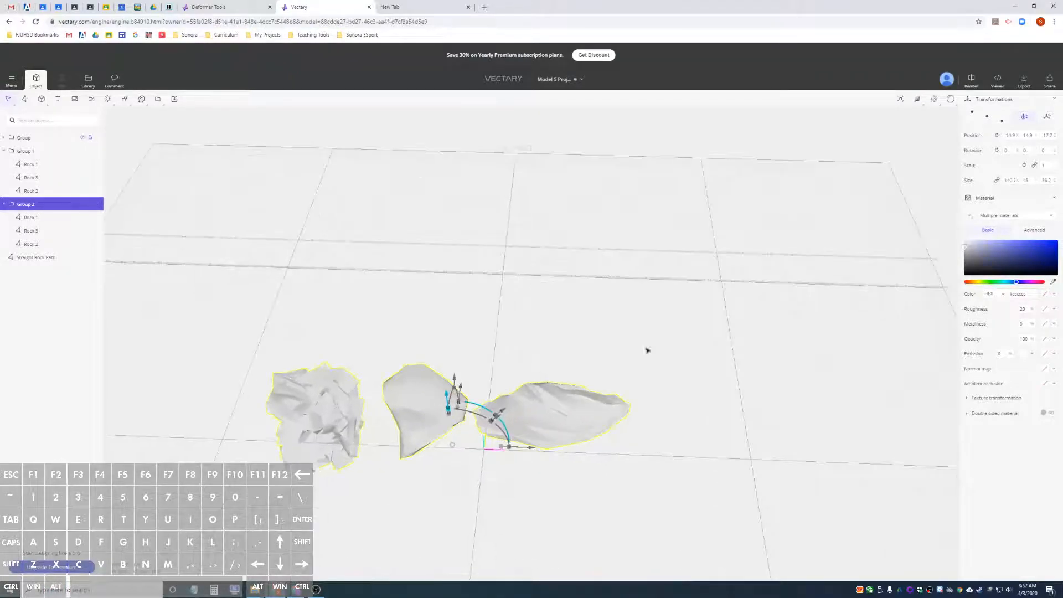
click(1047, 116)
click(1047, 135)
text(0)
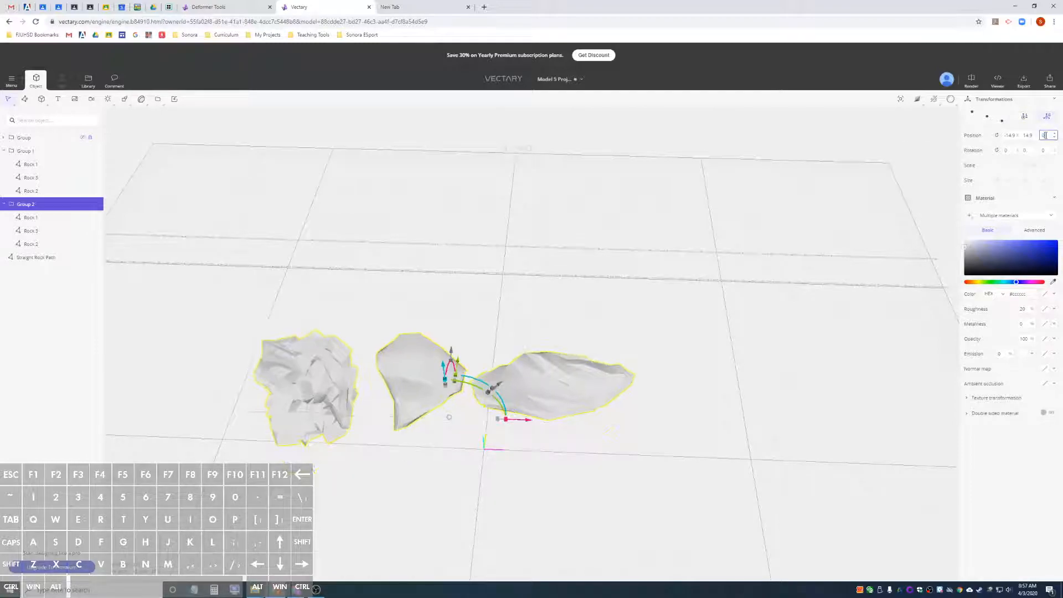
alt+drag(718, 347, 716, 316)
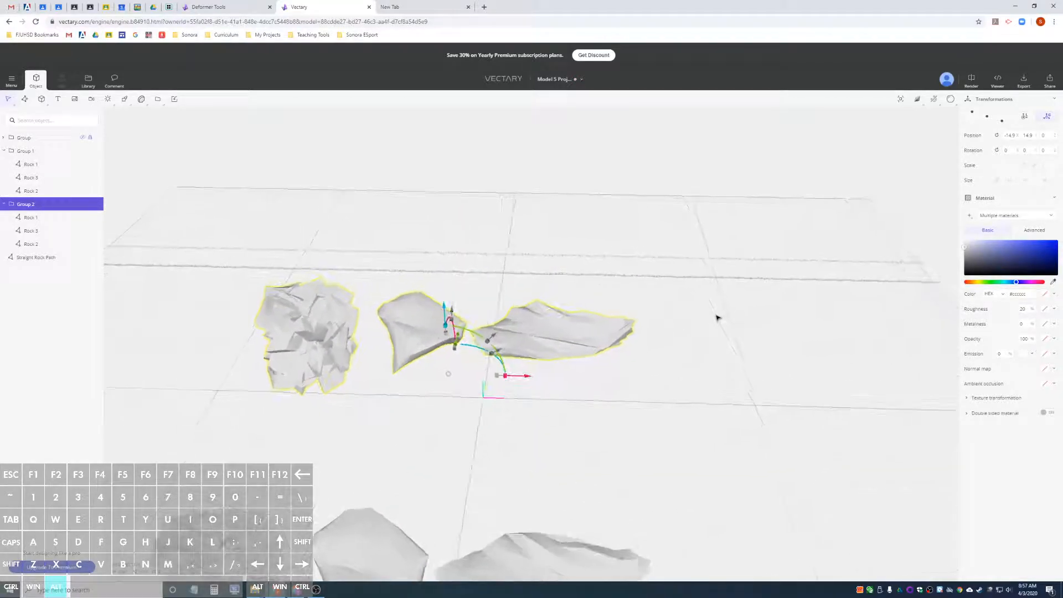
click(988, 120)
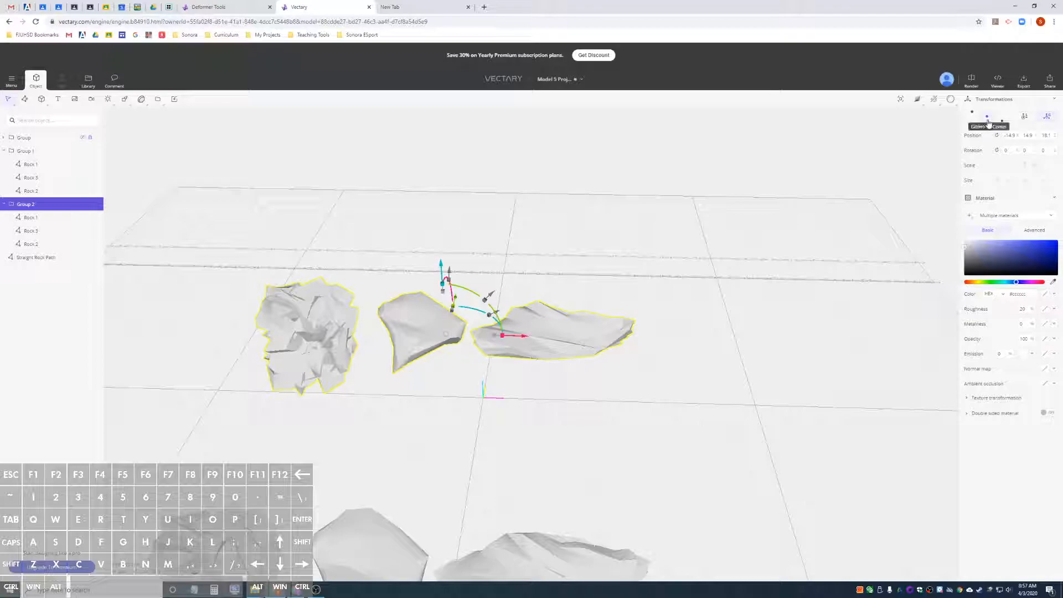
click(1046, 135)
text(0)
drag(693, 344, 738, 365)
scroll(681, 362, down, 5)
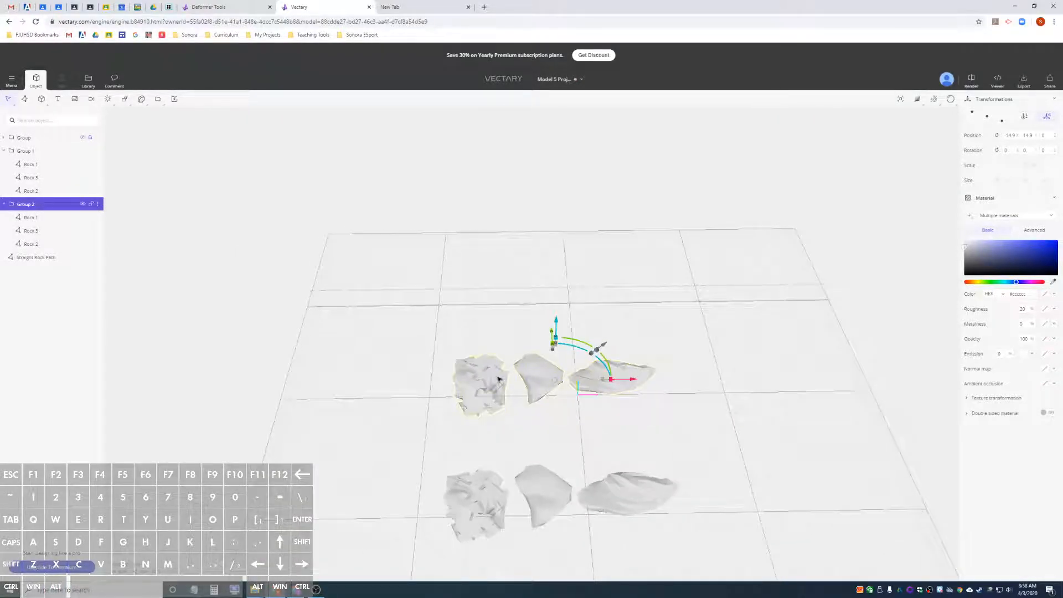
Apply a linear array to the duplicated rock group with an X offset of 143 and an X rotation of 60 per step
click(123, 104)
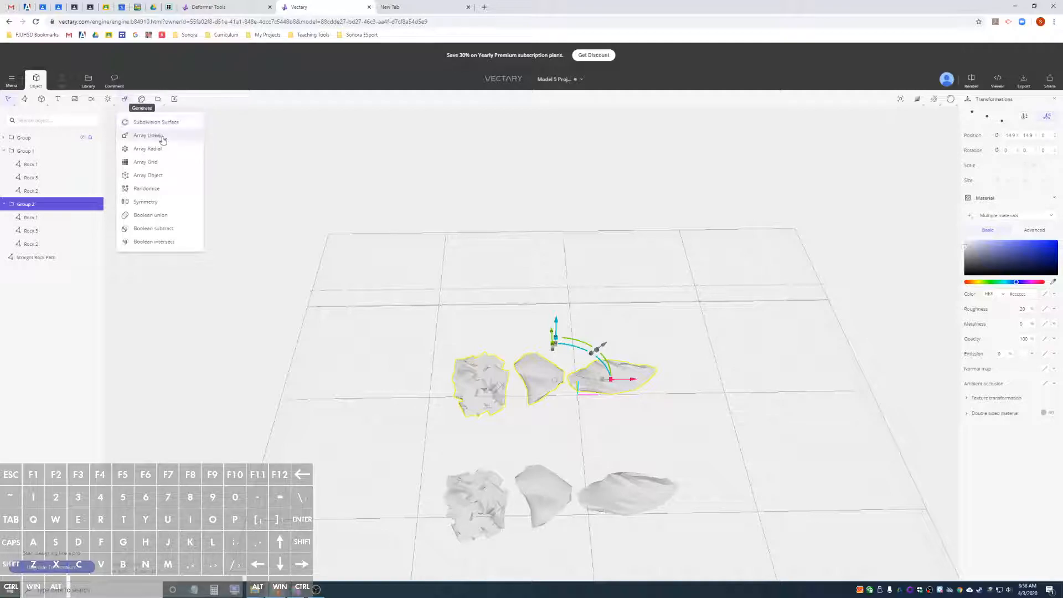
click(145, 135)
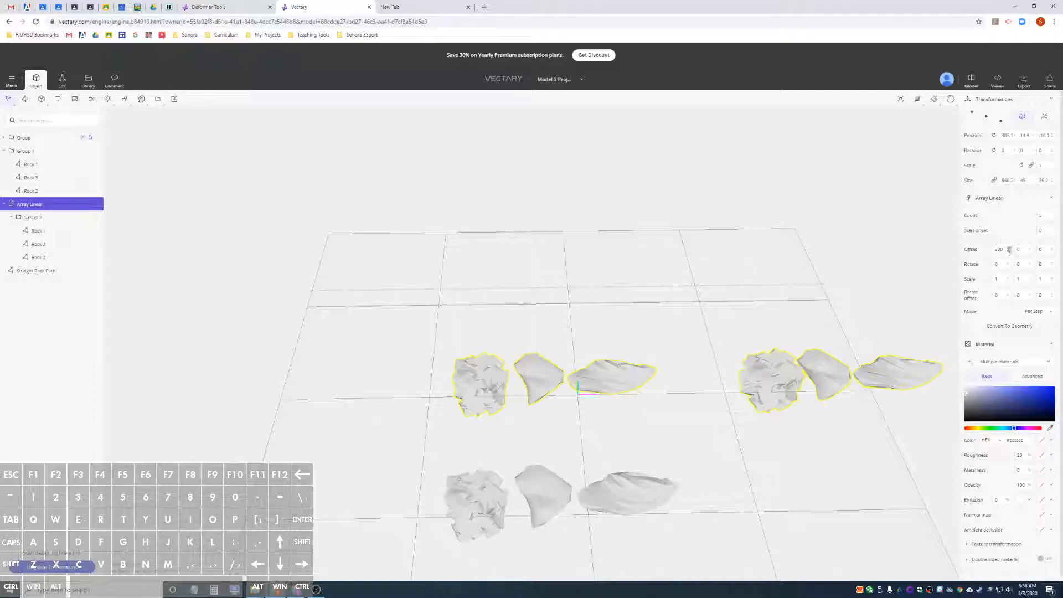
drag(771, 308, 640, 393)
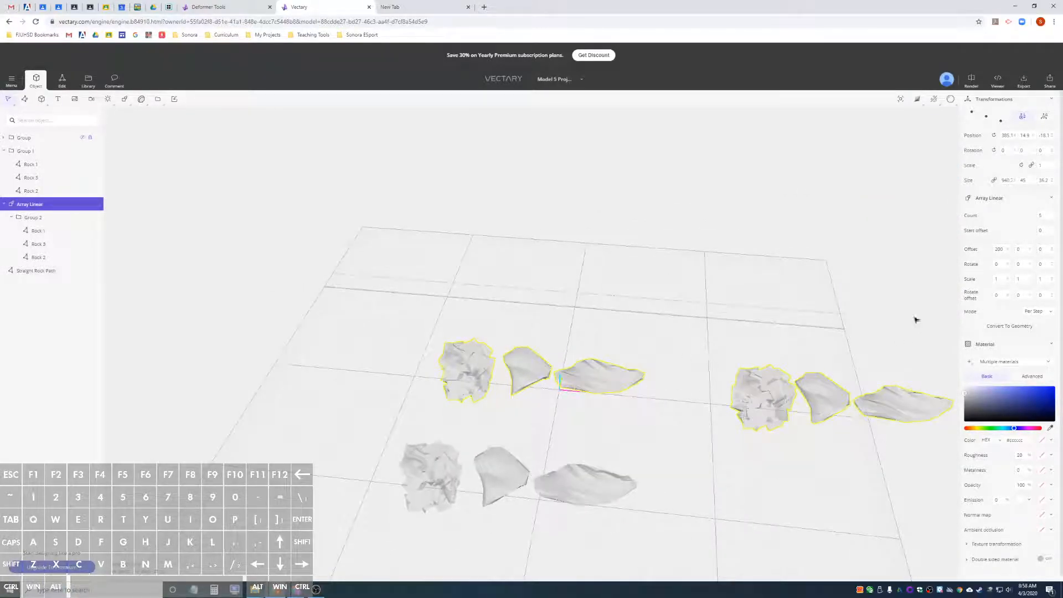
drag(1006, 249, 1007, 274)
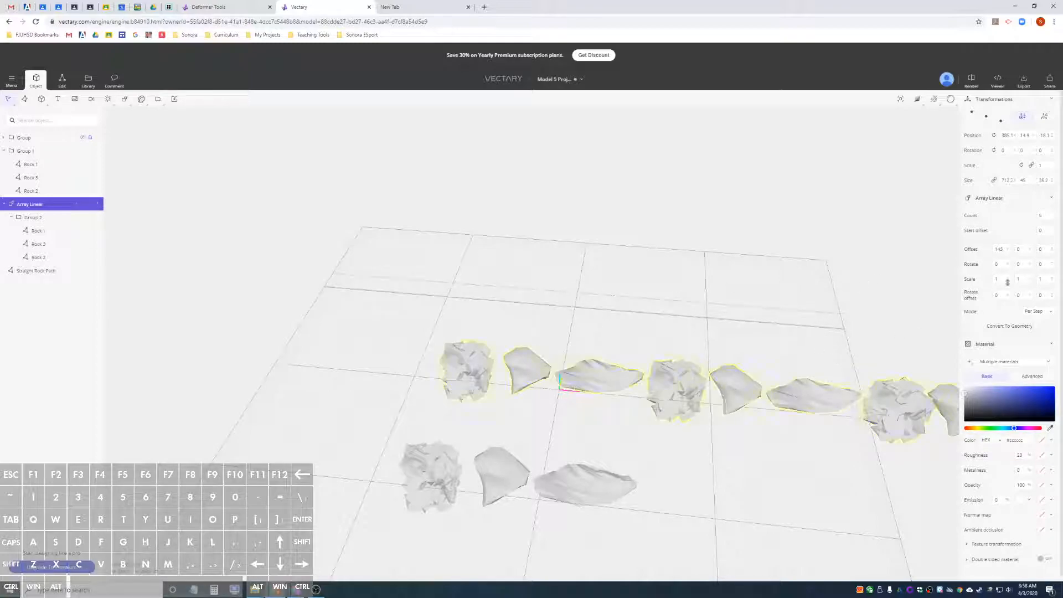
click(1002, 264)
text(6)
drag(842, 265, 905, 289)
Try a per-step rotation of 60 about Y and about Z on the linear array, resetting each to 0
click(1025, 264)
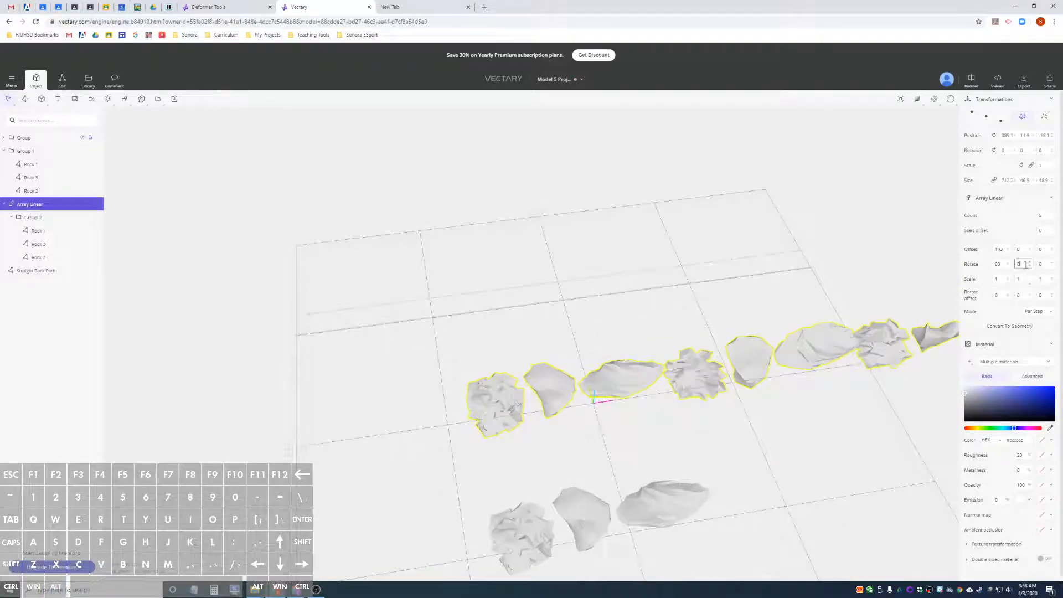
text(60)
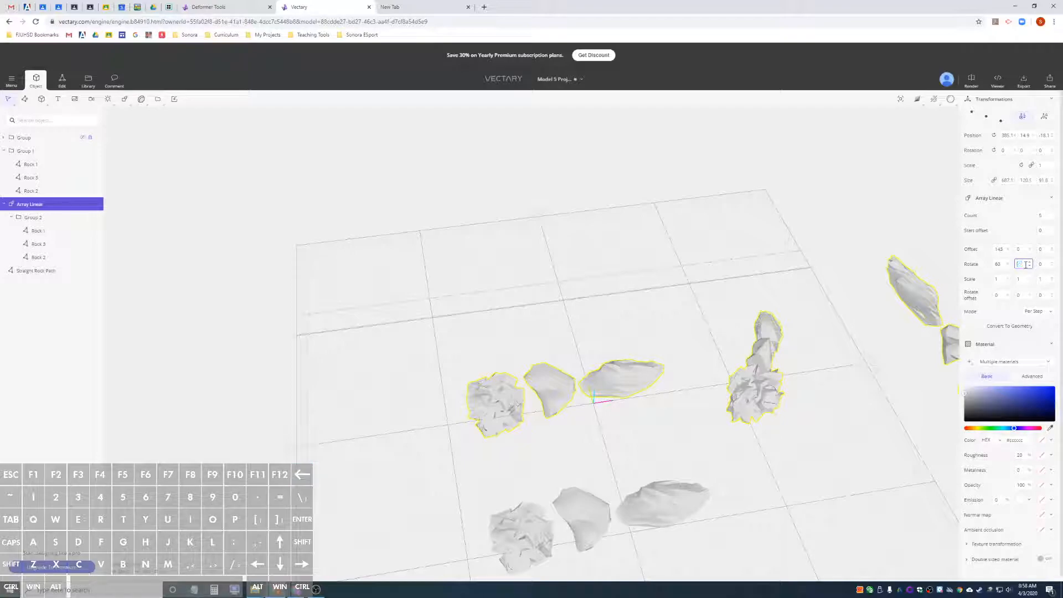
text(0)
key(Return)
click(1039, 264)
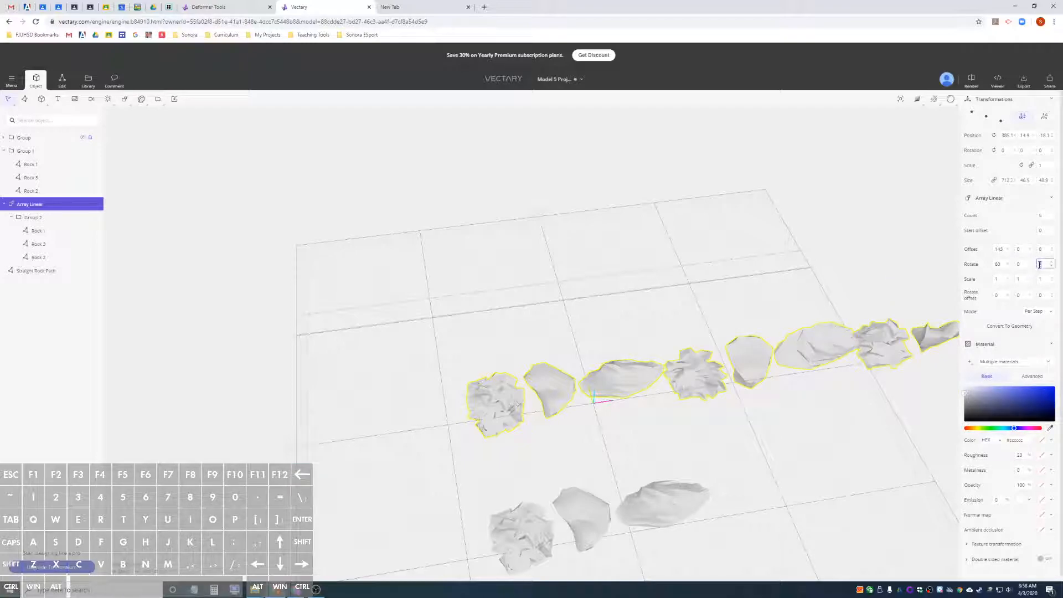
text(60)
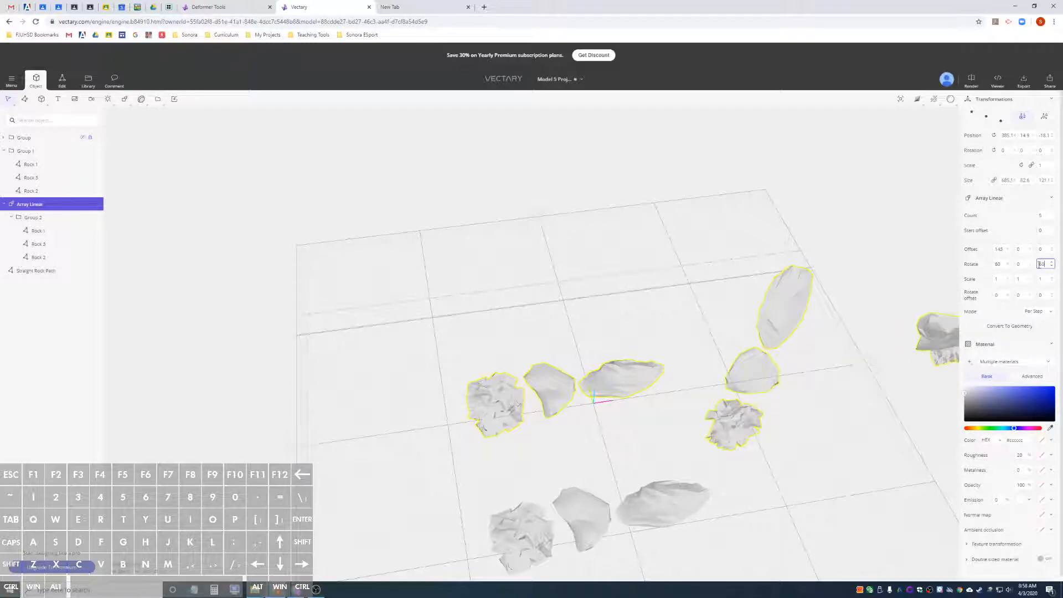
text(0)
key(Return)
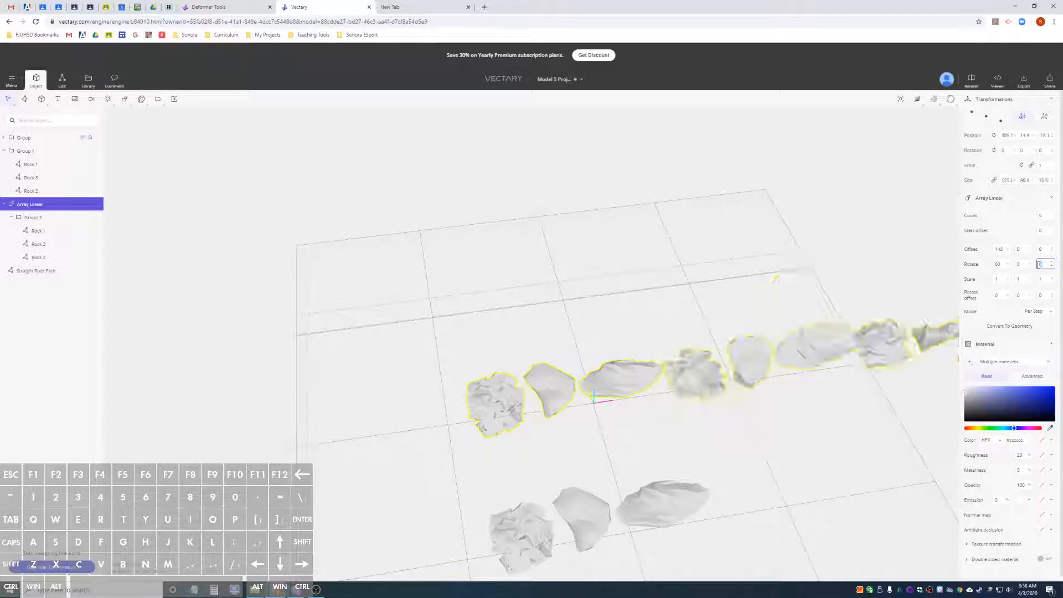
Apply a Noise deformer to the linear array of rocks
drag(786, 288, 740, 277)
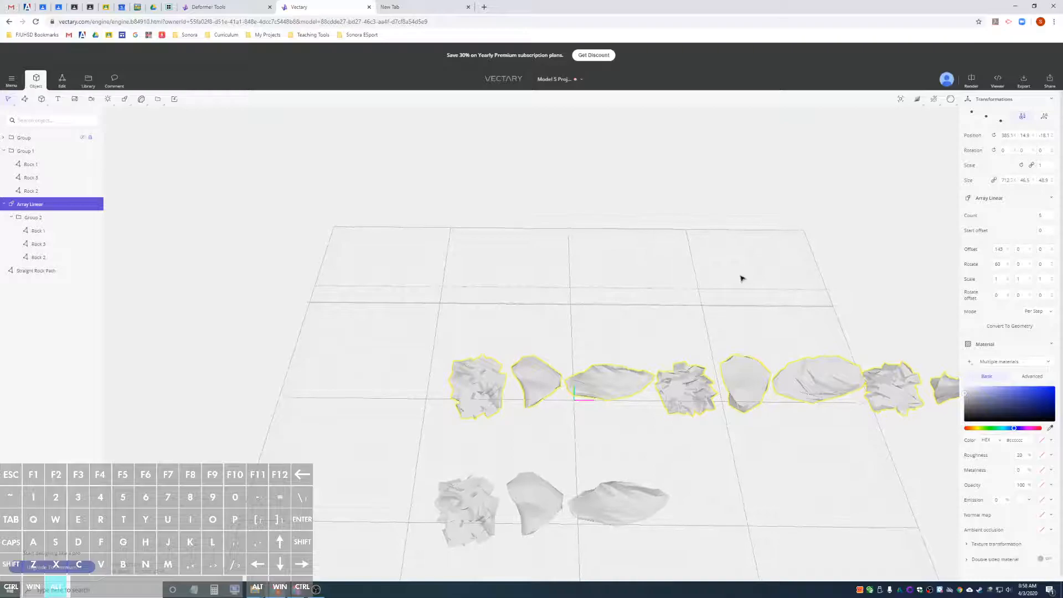
mouse_move(740, 278)
mouse_down()
mouse_move(754, 296)
mouse_move(738, 287)
mouse_up()
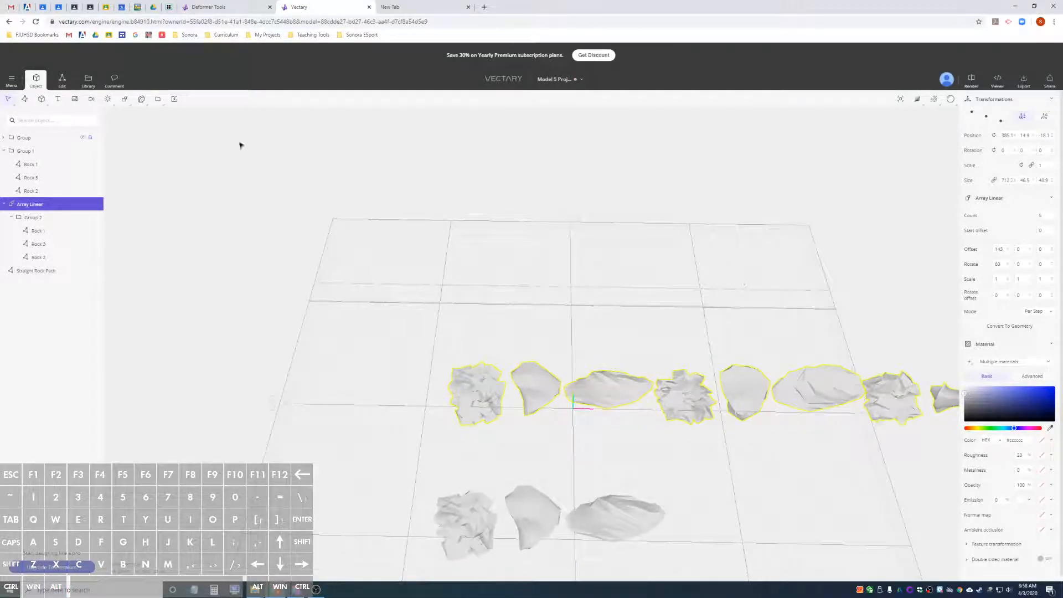
mouse_move(142, 100)
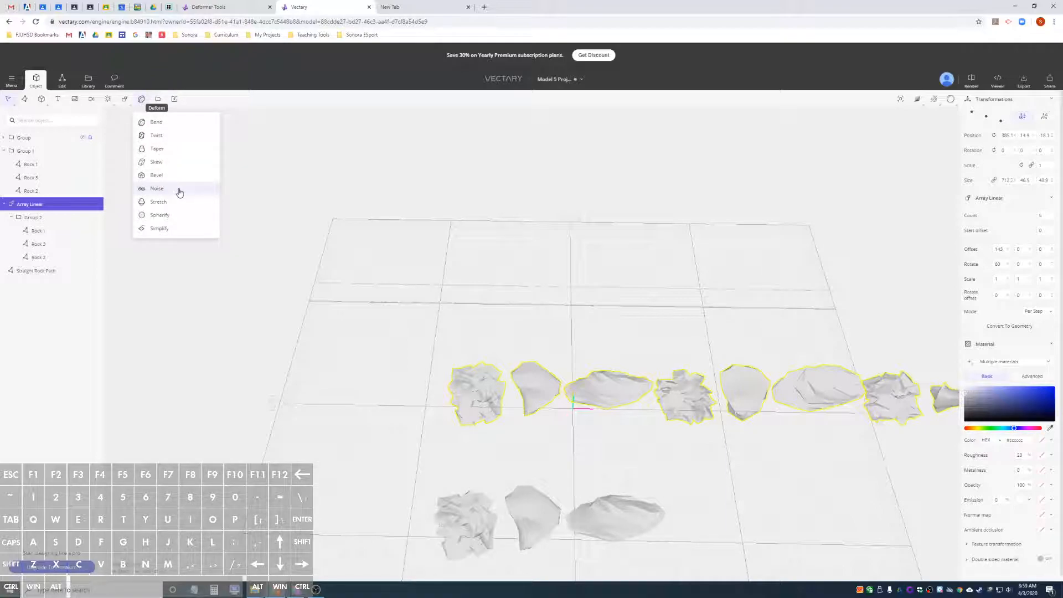
click(178, 192)
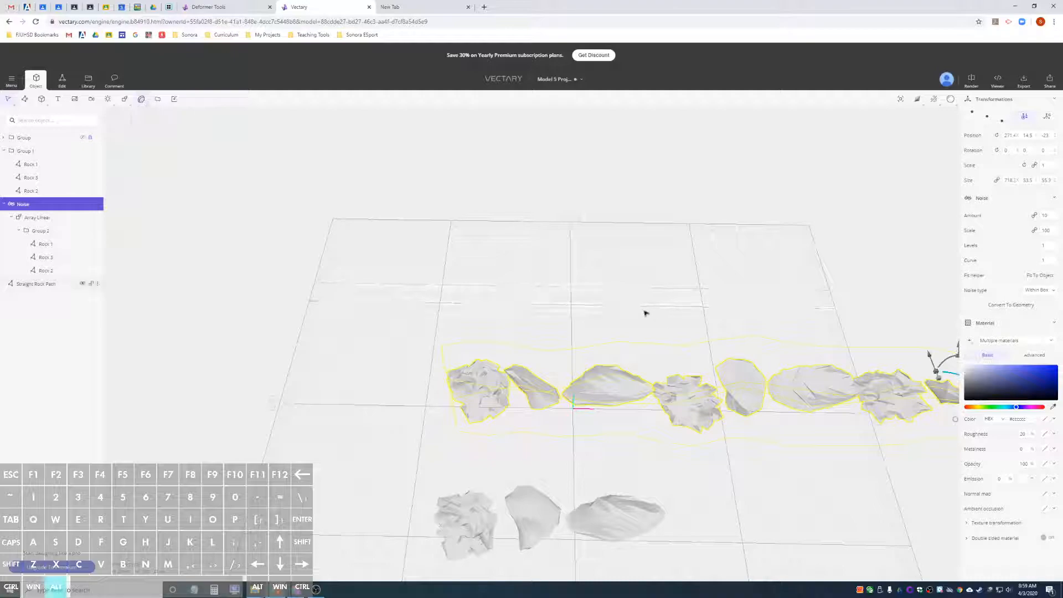
drag(642, 310, 814, 277)
middle_drag(743, 245, 645, 325)
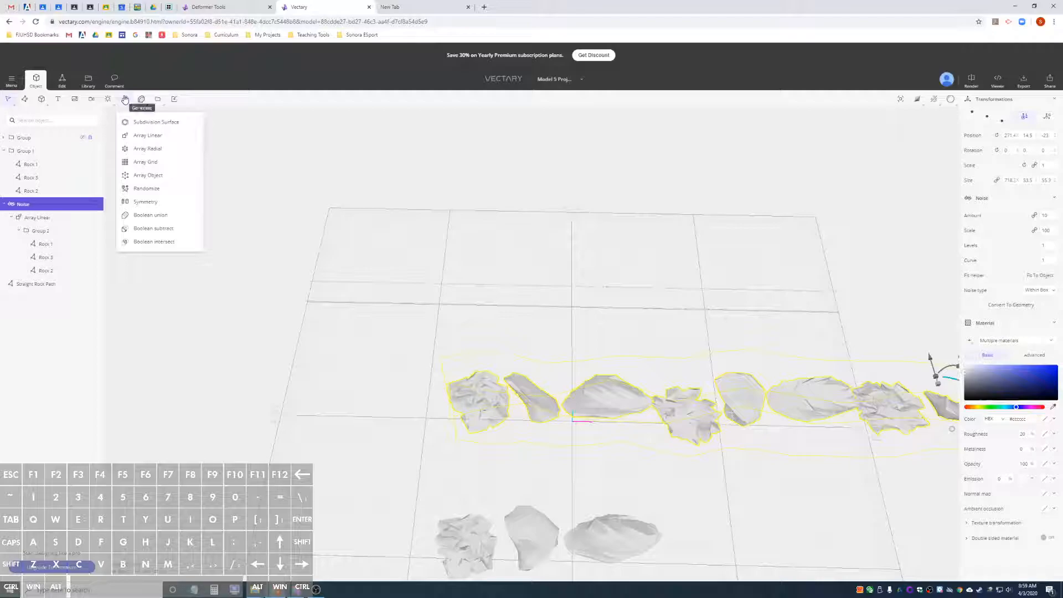
Add a Bend deformer over the noise-deformed rock array and set its helper direction to X
mouse_move(126, 102)
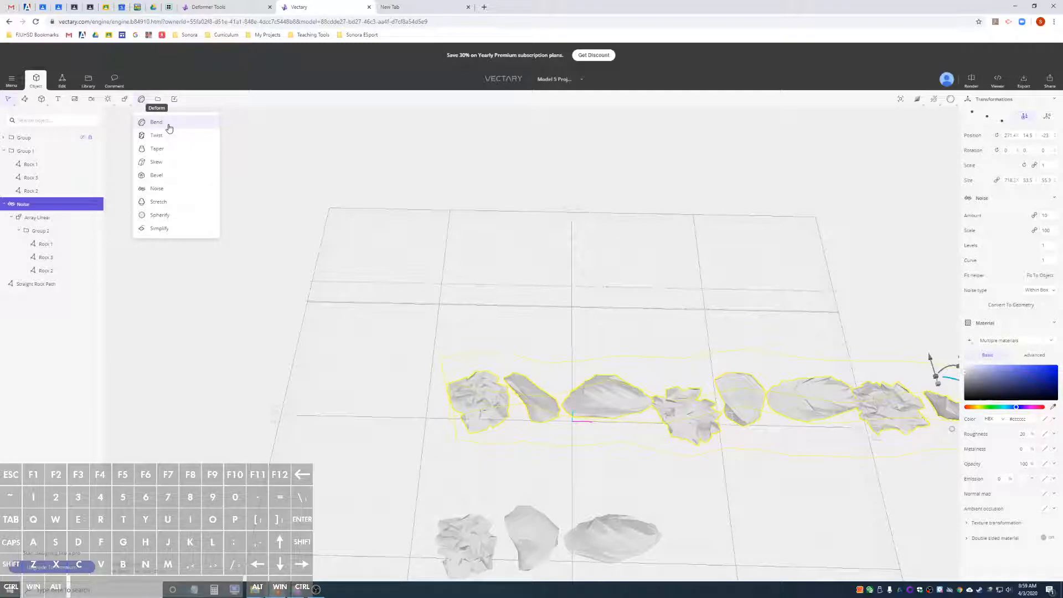
click(168, 128)
mouse_move(720, 254)
mouse_down()
mouse_move(911, 225)
mouse_move(915, 180)
mouse_move(882, 180)
mouse_move(820, 207)
mouse_move(736, 197)
mouse_move(676, 178)
mouse_move(674, 152)
mouse_move(695, 145)
mouse_move(714, 166)
mouse_move(886, 235)
mouse_move(723, 238)
mouse_up()
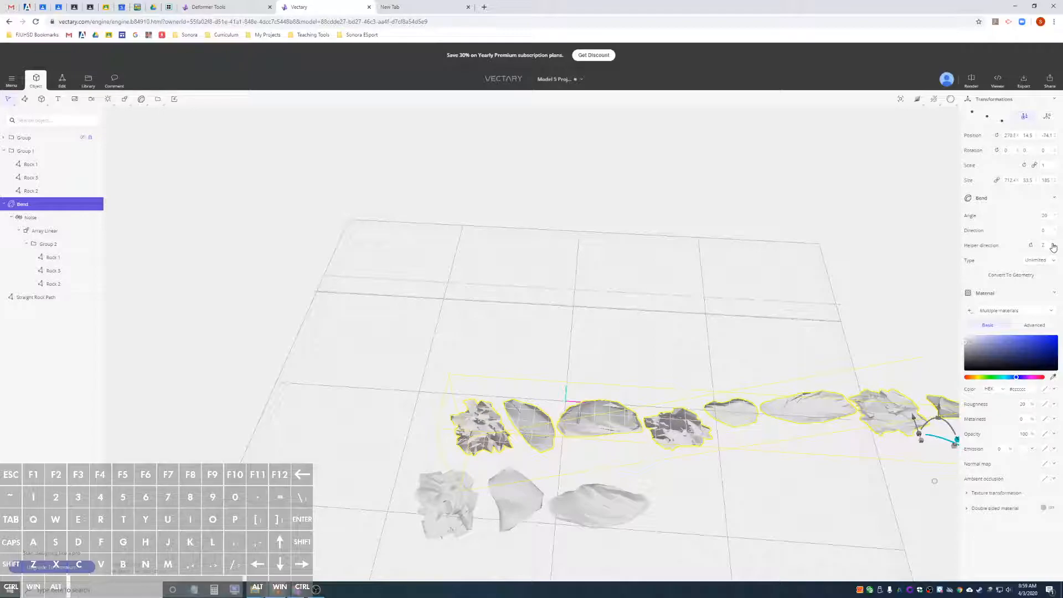
click(1051, 245)
click(1050, 254)
mouse_move(802, 306)
alt+mouse_down()
mouse_move(962, 232)
mouse_move(911, 263)
mouse_move(885, 361)
mouse_move(777, 309)
mouse_move(897, 260)
mouse_move(930, 213)
mouse_move(864, 231)
mouse_move(833, 271)
mouse_move(786, 294)
alt+mouse_up()
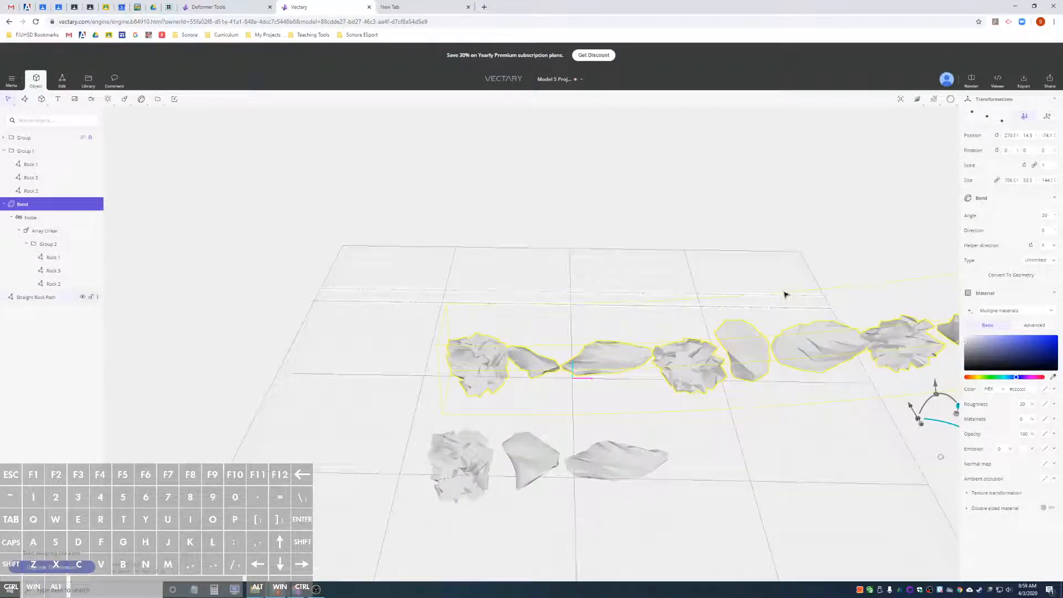
Set the bend's angle to 360 and its direction to 90 to form a flat closed ring of rocks
click(1044, 216)
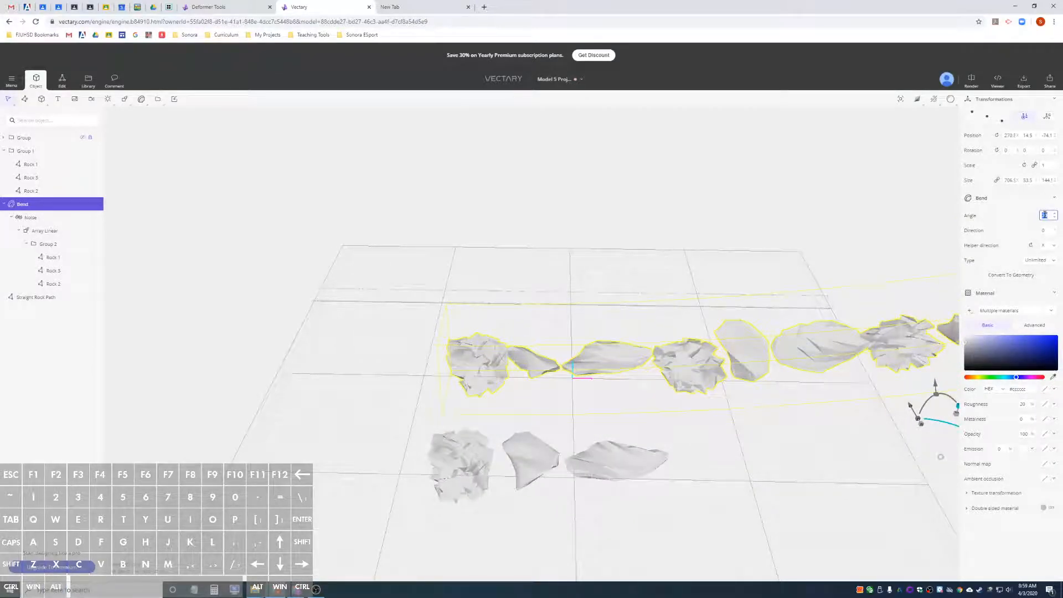
text(35)
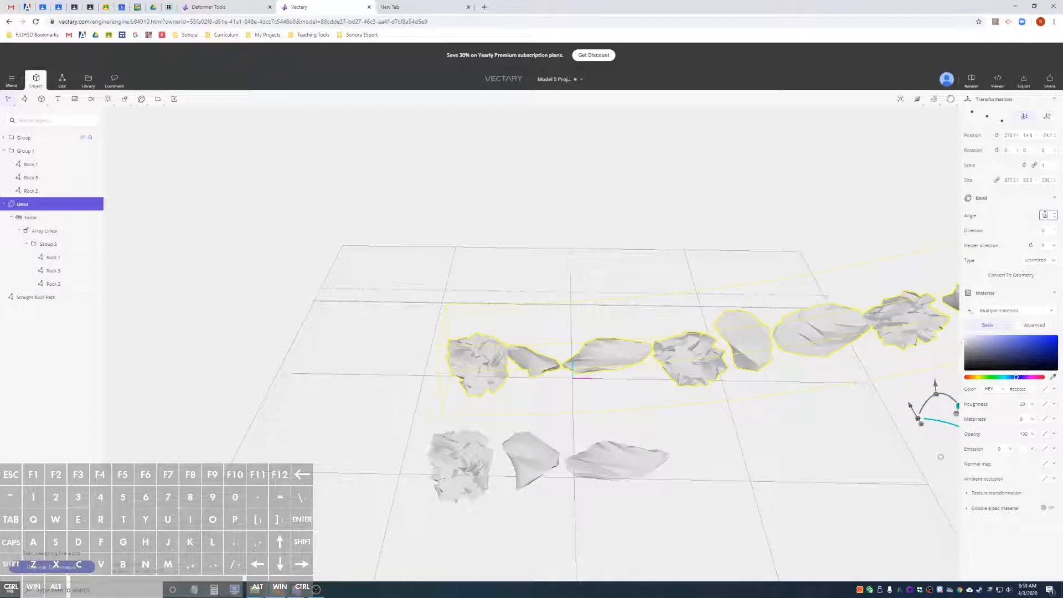
alt+drag(768, 302, 745, 328)
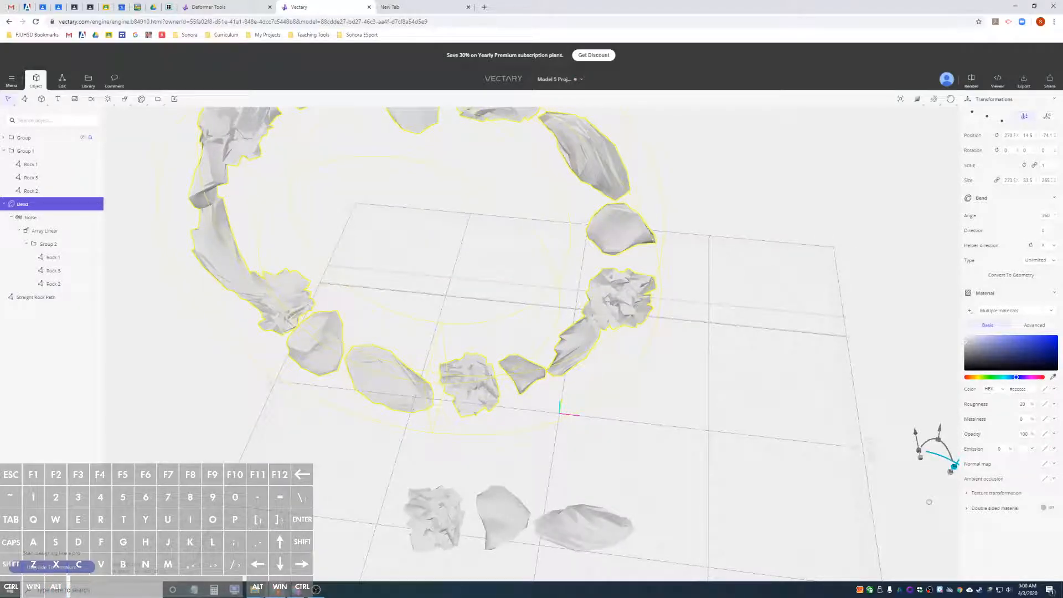
click(1047, 231)
text(90)
scroll(662, 460, down, 1)
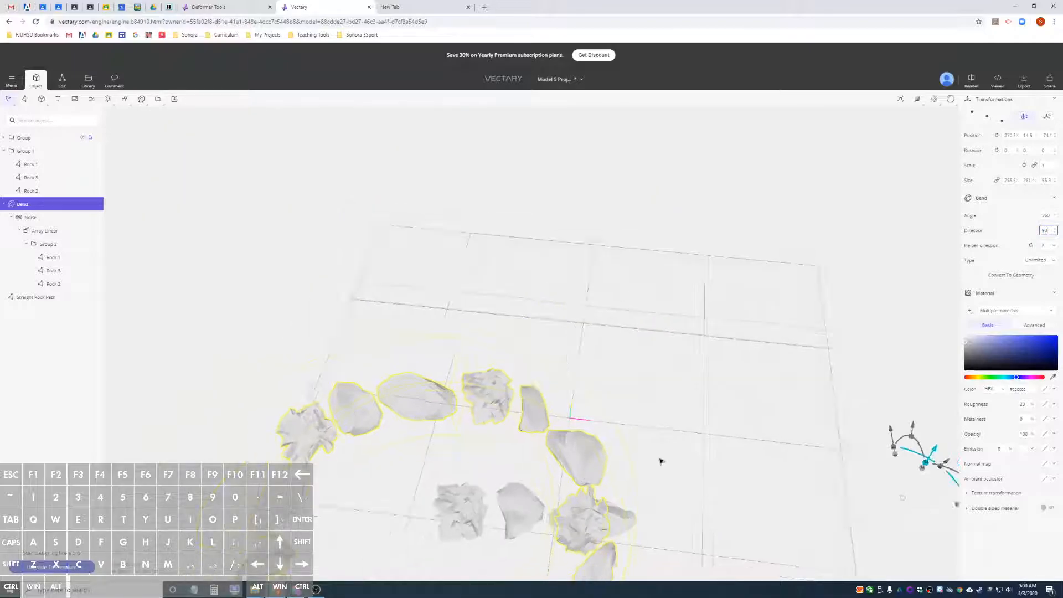
scroll(671, 366, down, 5)
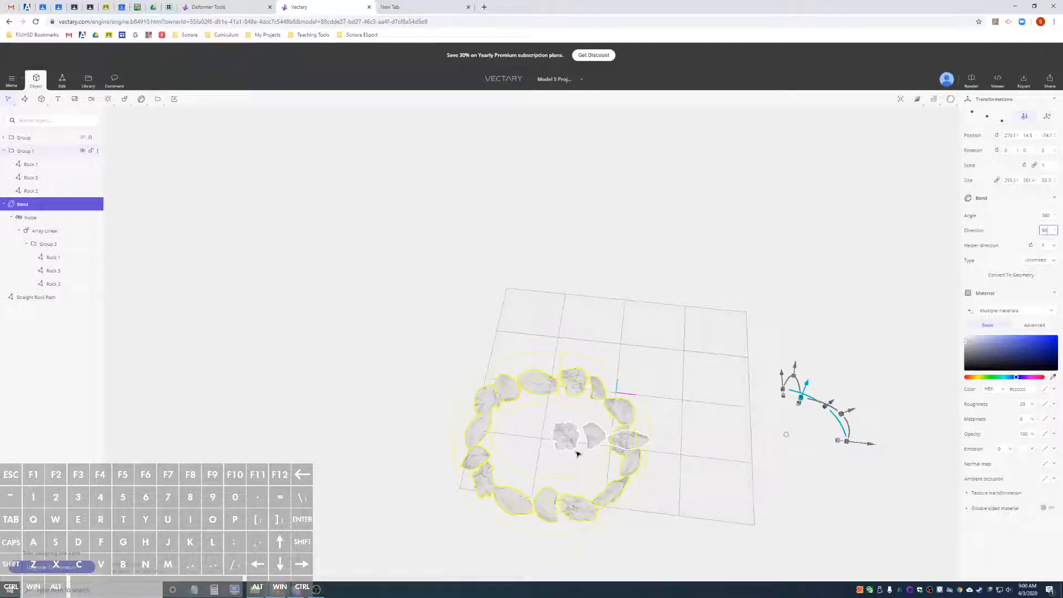
Move the bent rock ring toward the grid's centre with the gizmo and set its Z position to 0
click(1024, 117)
click(1047, 118)
drag(603, 416, 672, 356)
click(1045, 136)
text(0)
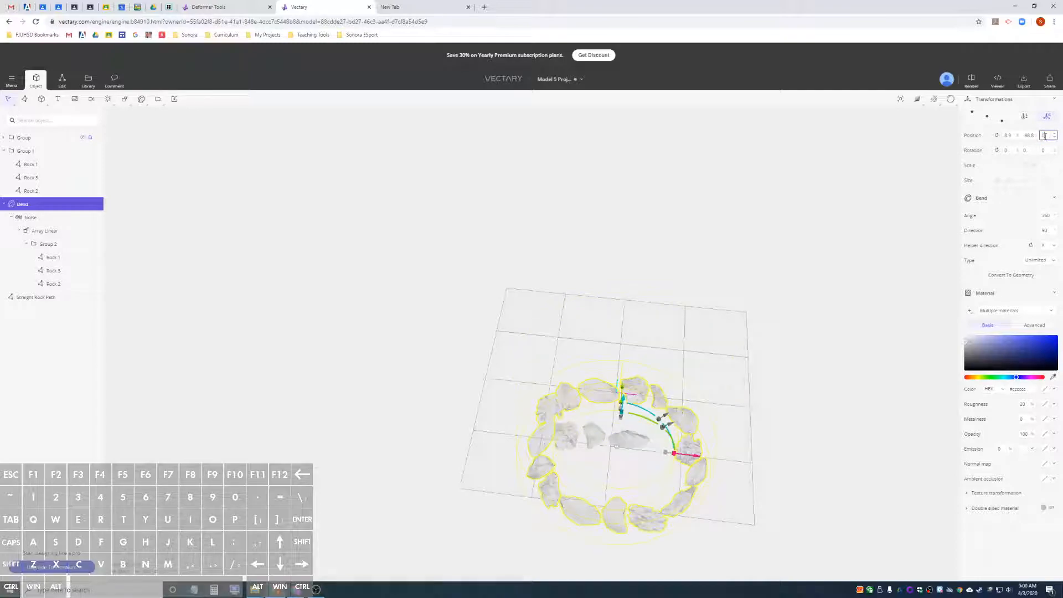
Center the rock ring's gizmo and set its Y position to 0
click(989, 123)
alt+drag(752, 400, 572, 429)
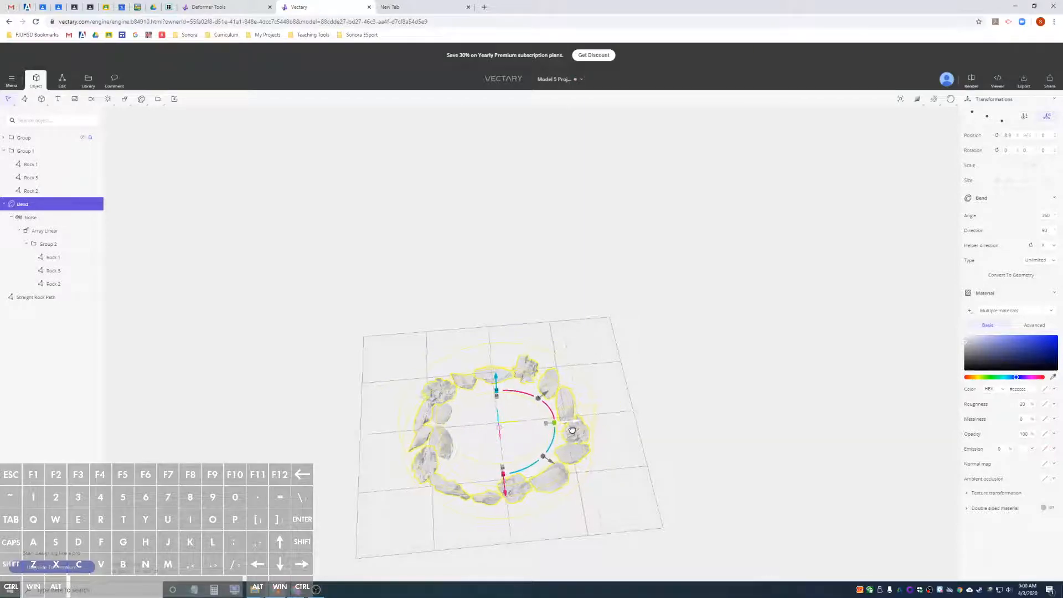
click(1026, 135)
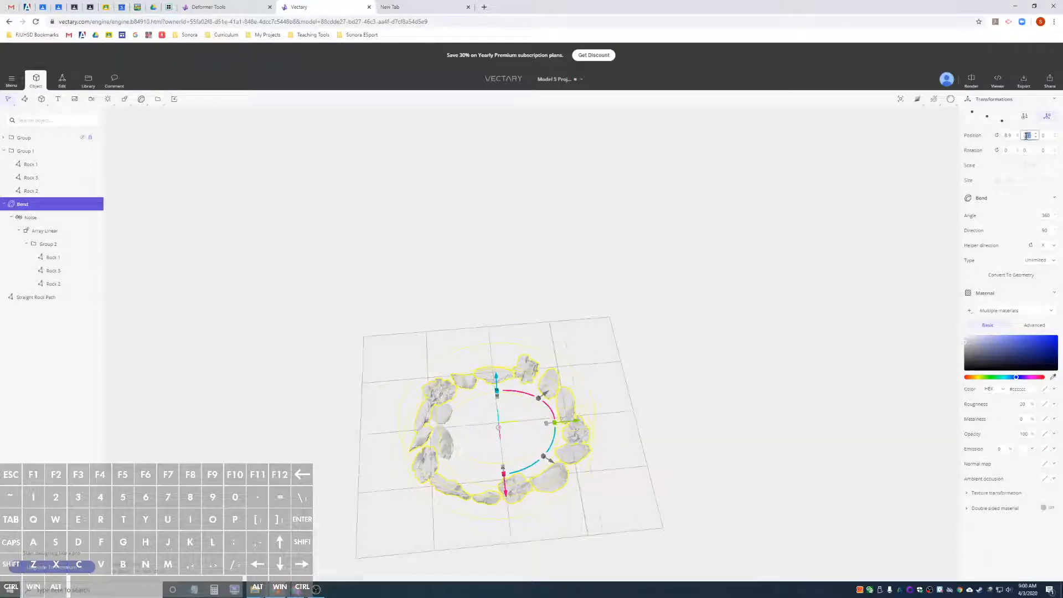
text(0)
click(1043, 135)
scroll(543, 410, up, 3)
scroll(542, 410, down, 2)
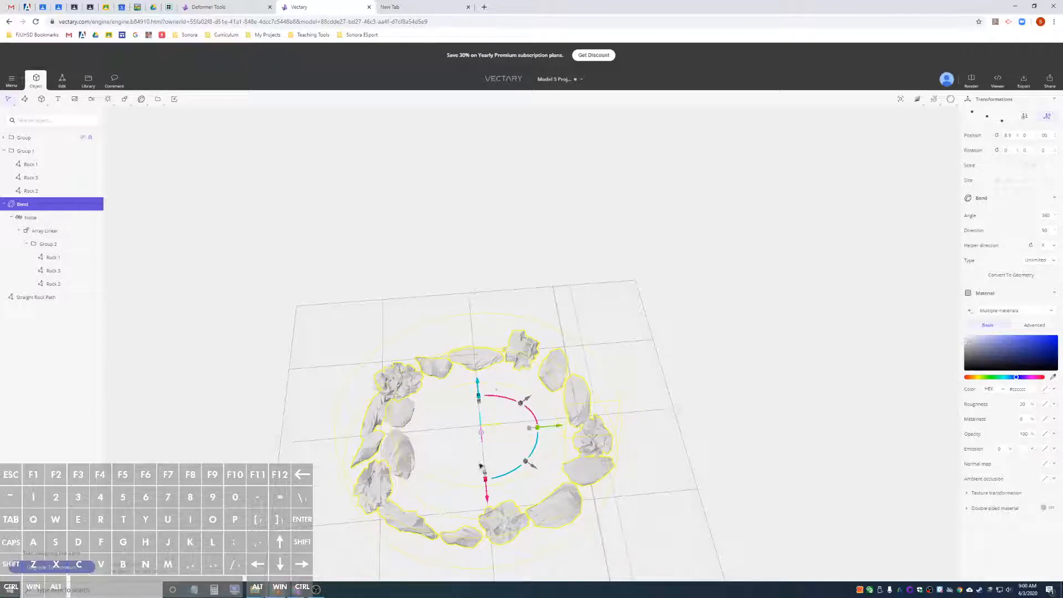
Scale the rock ring down to a small circle, undoing the first scaling attempt and repeating it
drag(485, 474, 472, 436)
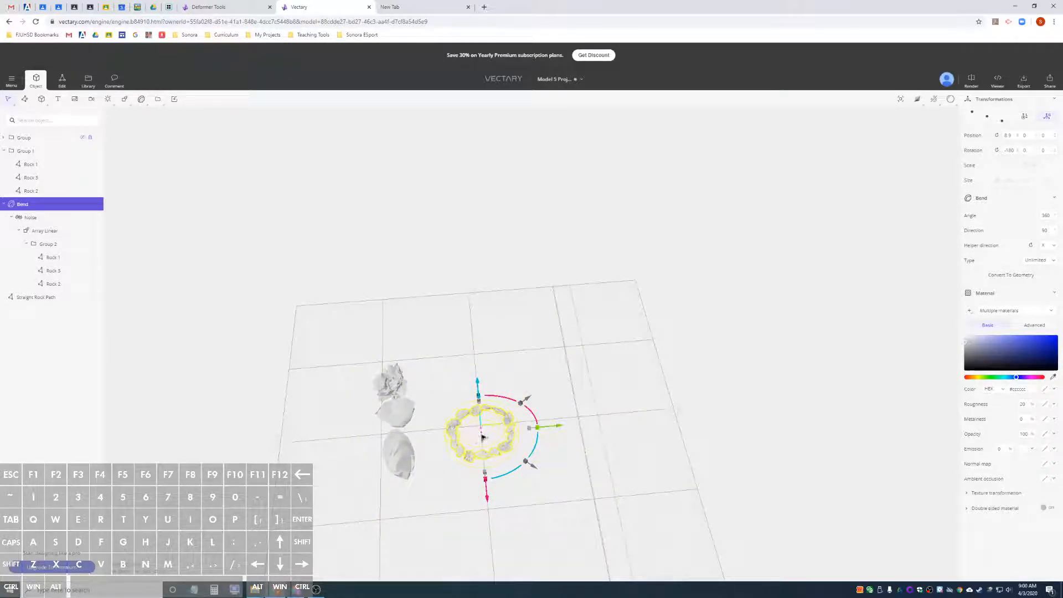
key(ctrl+z)
drag(487, 474, 651, 432)
scroll(485, 443, up, 4)
scroll(485, 444, up, 6)
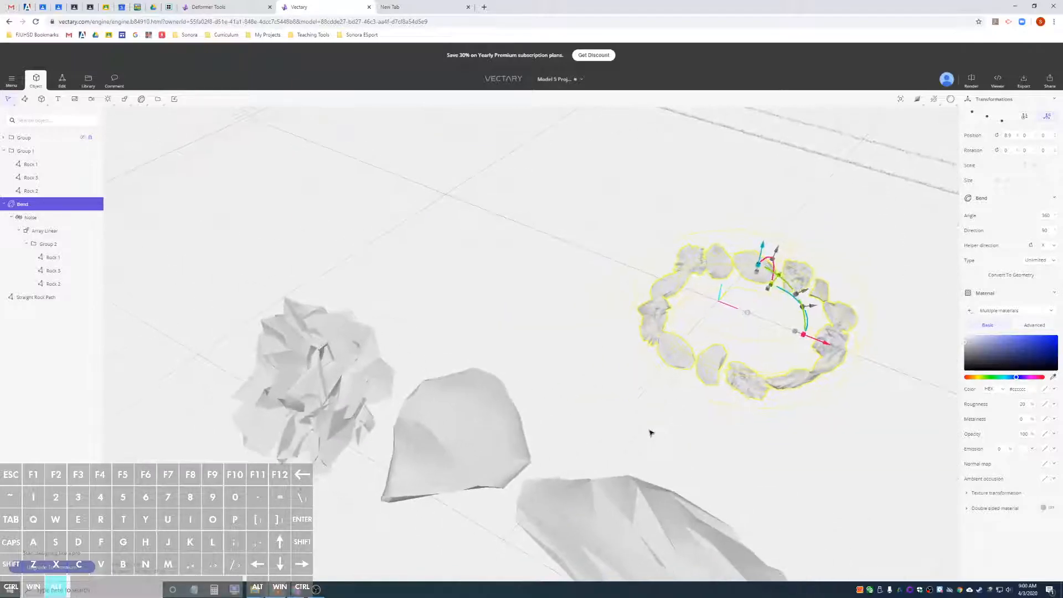
Recenter the shrunken ring's gizmo and set its X position to 0
click(986, 117)
drag(826, 342, 796, 331)
right_drag(815, 259, 850, 258)
click(1007, 136)
text(0)
key(Tab)
key(Tab)
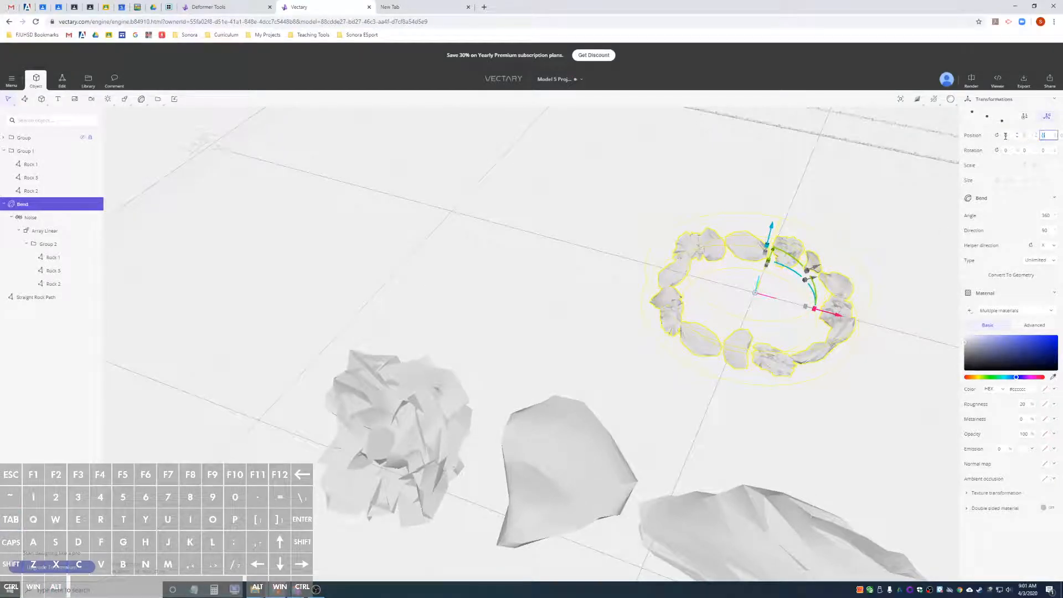
Scale the rock ring down further to campfire size, a scale of about 0.07, and inspect it close up
alt+drag(792, 364, 645, 365)
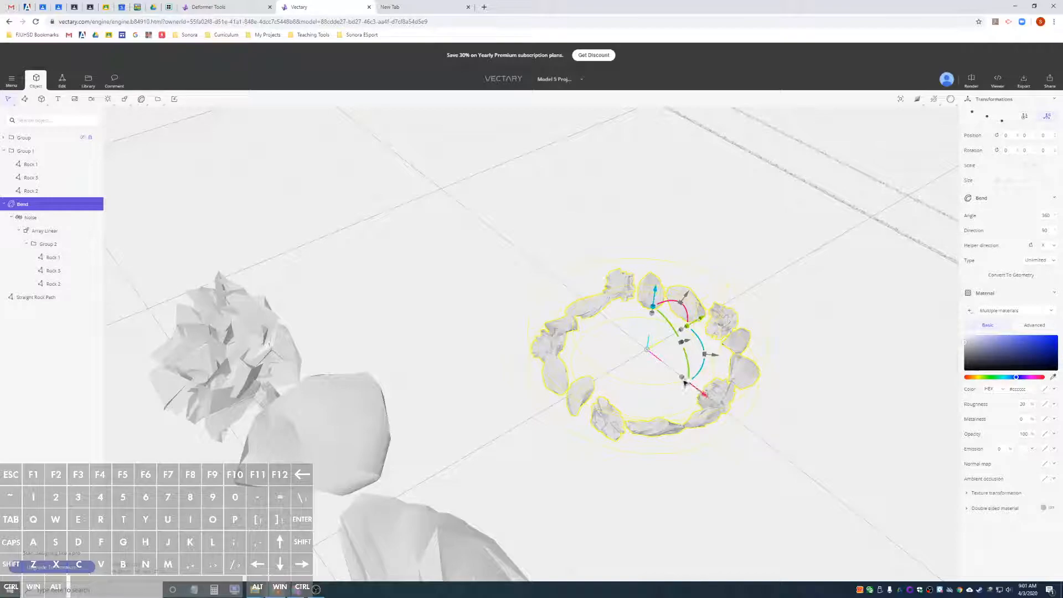
drag(684, 380, 658, 386)
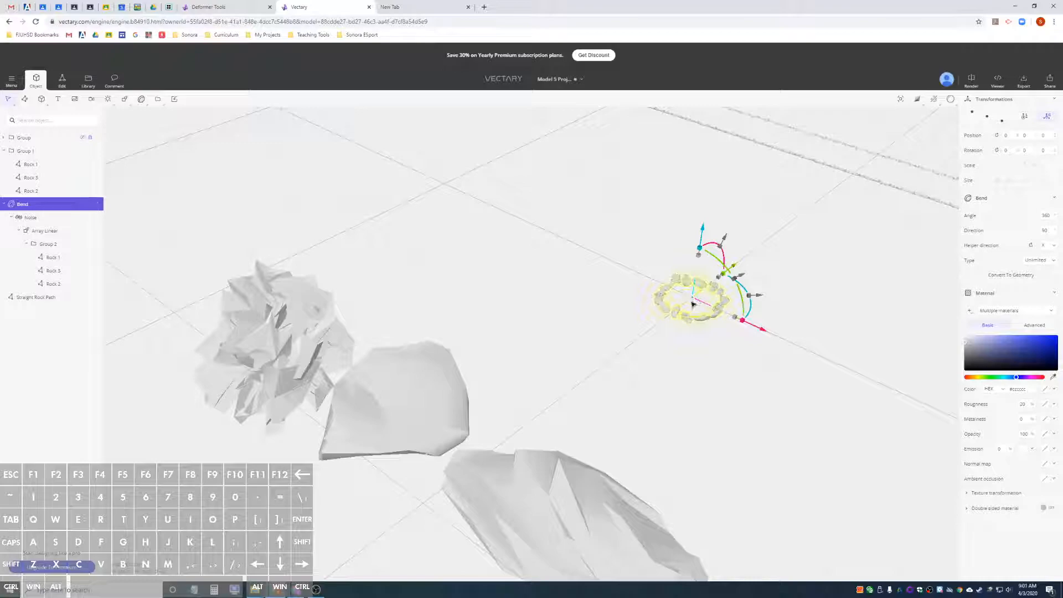
key(f)
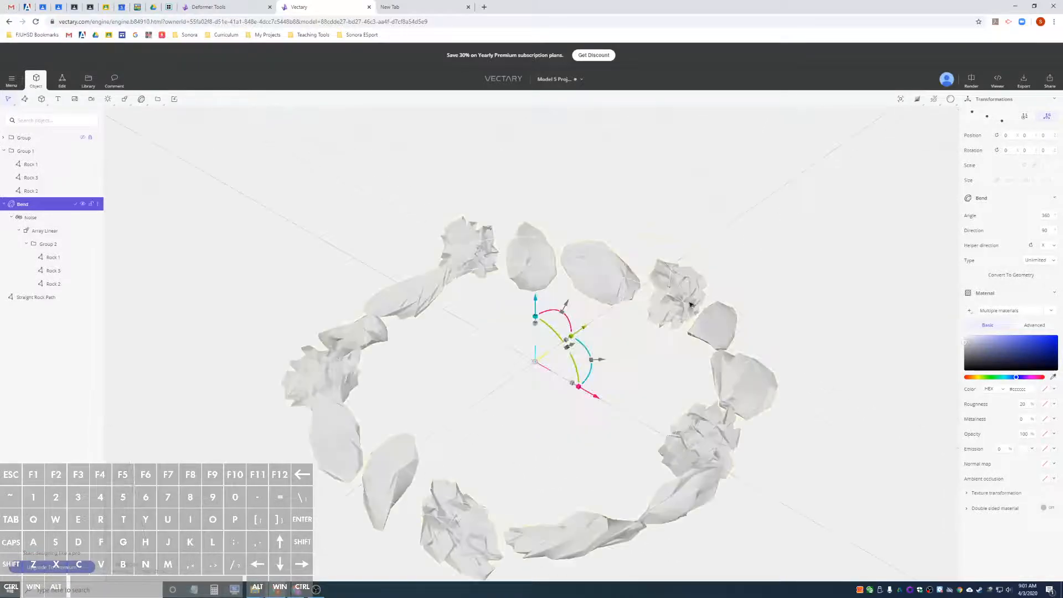
scroll(612, 352, down, 6)
alt+drag(618, 372, 718, 396)
scroll(679, 360, down, 5)
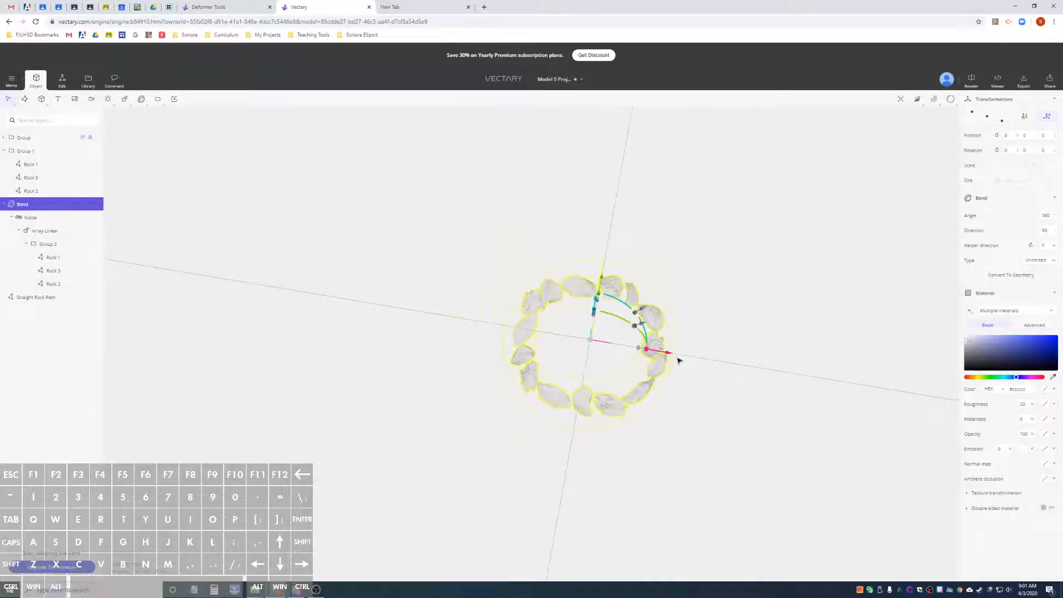
alt+middle_drag(835, 408, 706, 385)
alt+drag(706, 385, 676, 360)
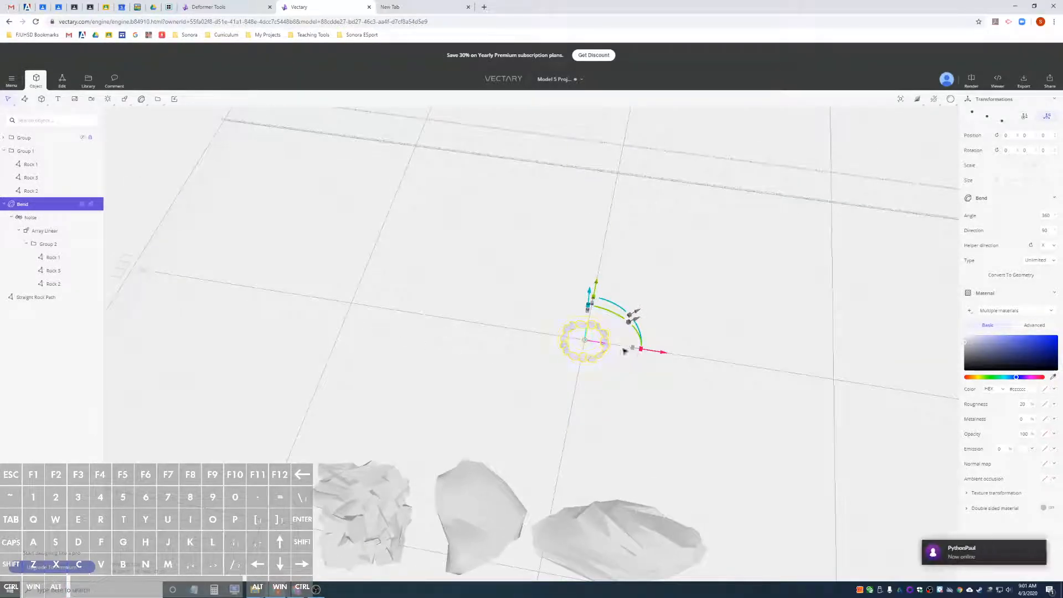
Merge the Bend object into a single mesh and rename it "Camp Fire"
right_click(38, 206)
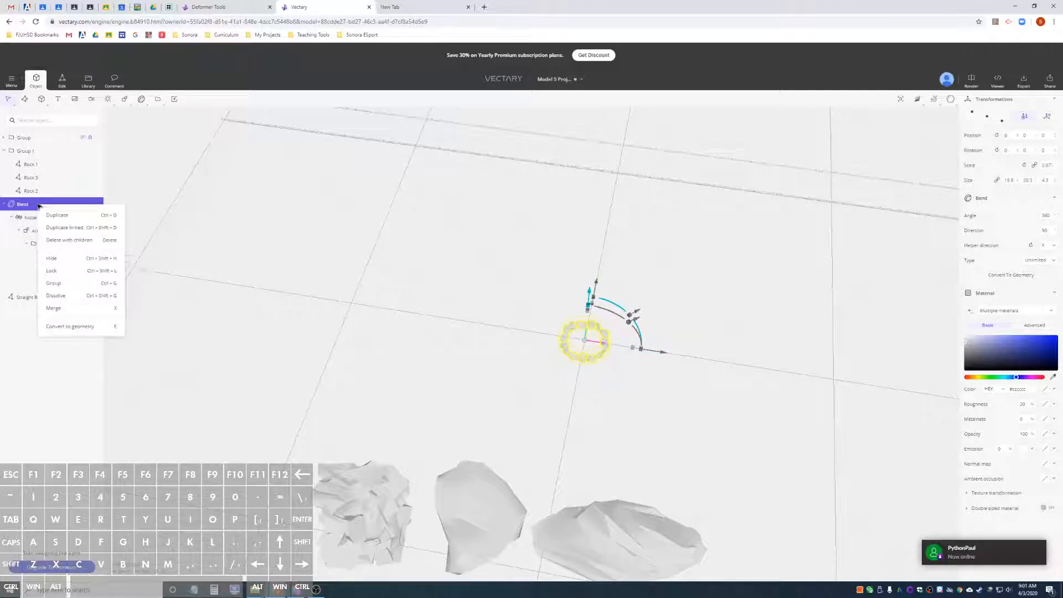
click(58, 308)
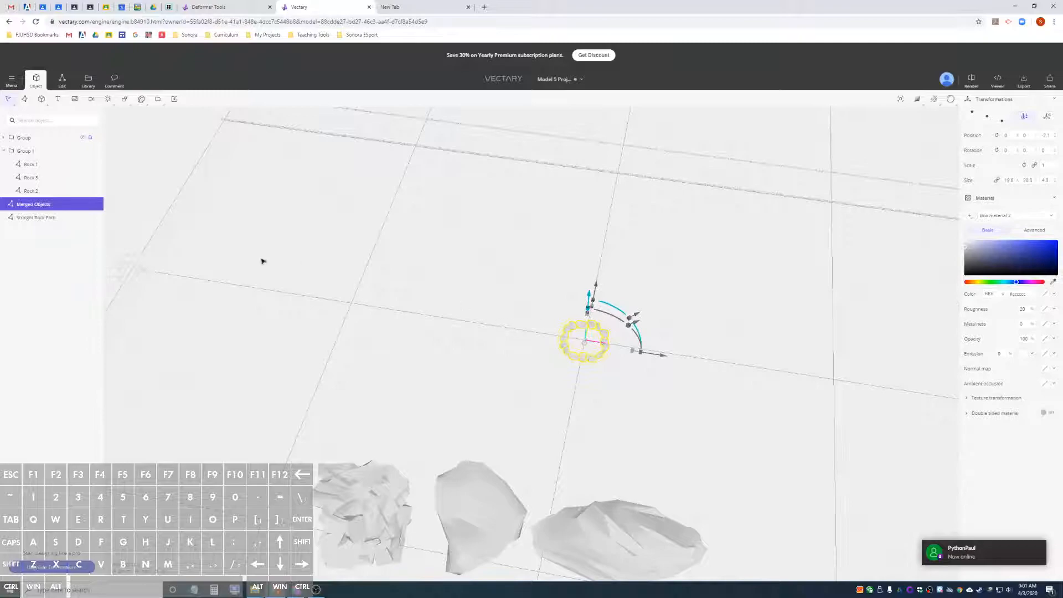
double_click(41, 204)
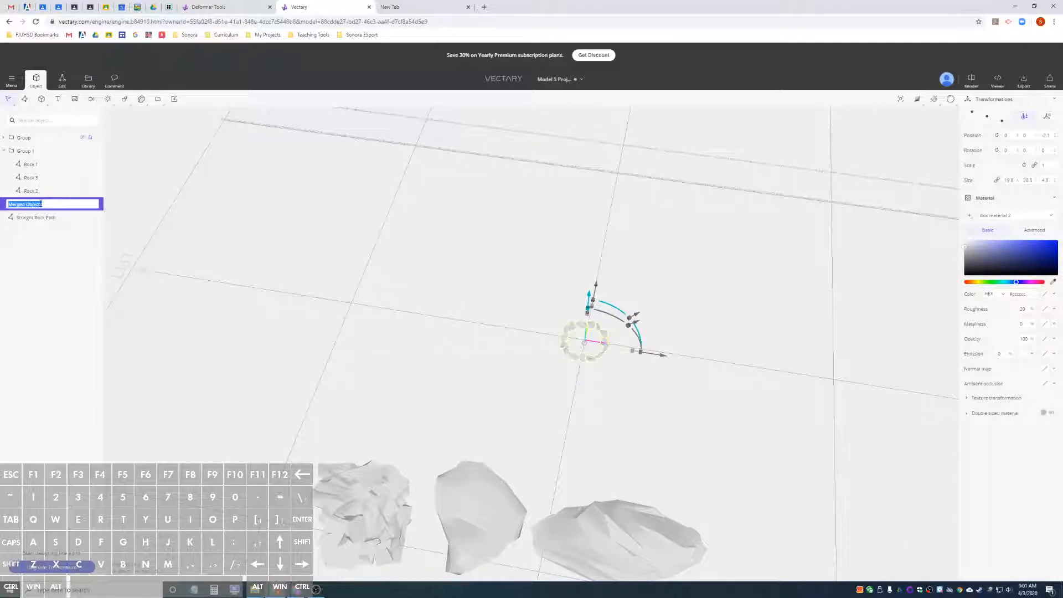
text(Camp Fire)
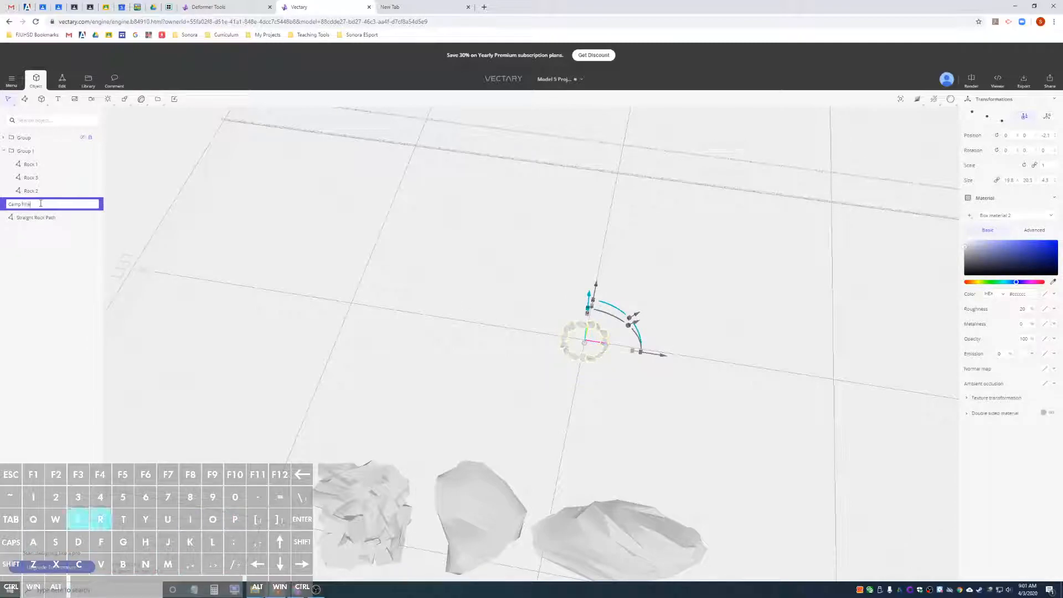
key(Return)
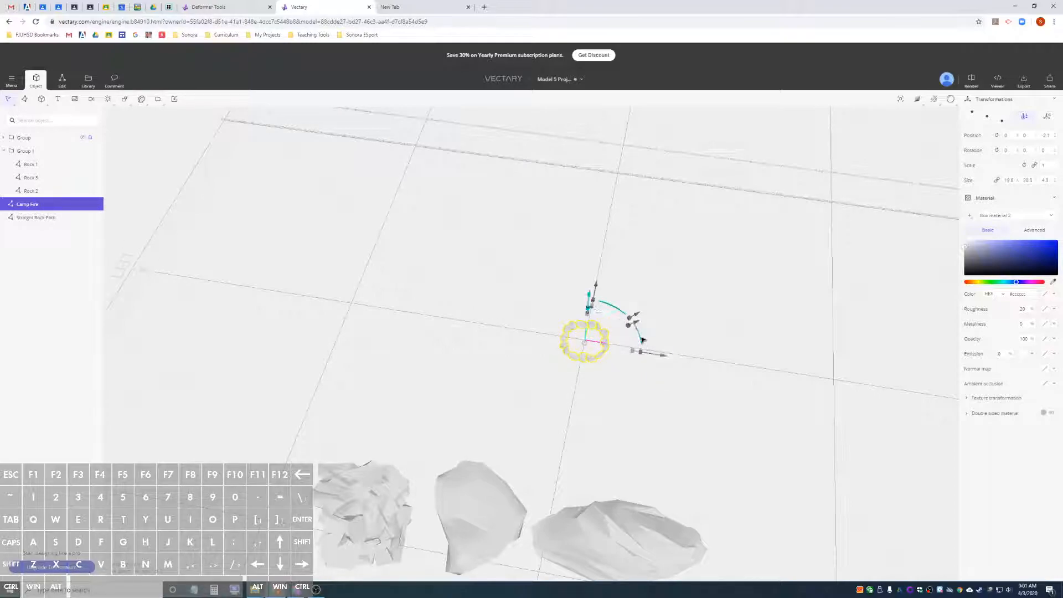
Move the Camp Fire ring from the origin to the far corner of the grid
drag(642, 327, 276, 128)
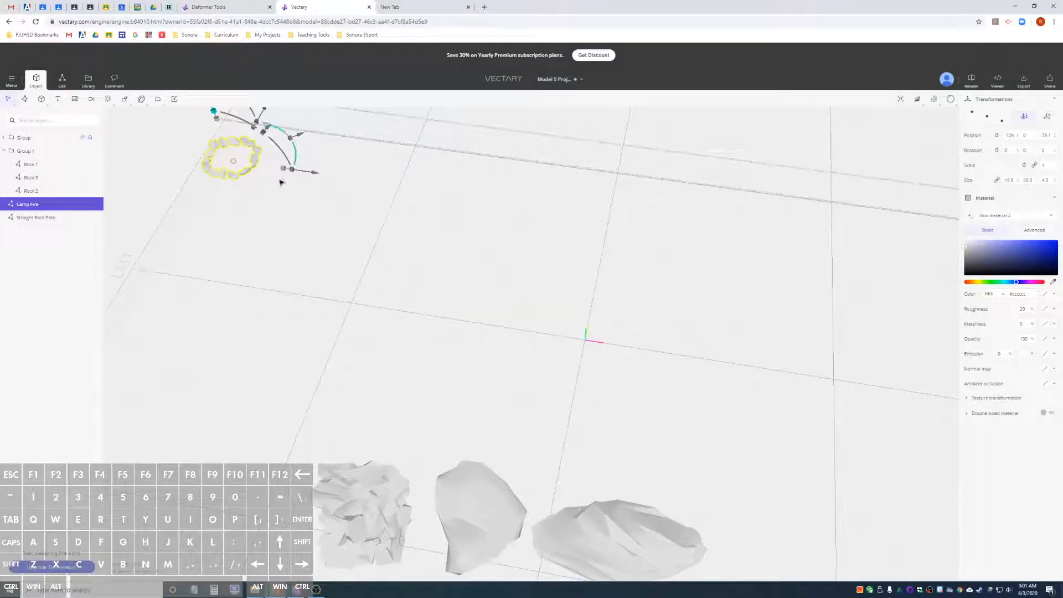
scroll(584, 356, down, 2)
scroll(583, 356, down, 2)
scroll(584, 356, up, 2)
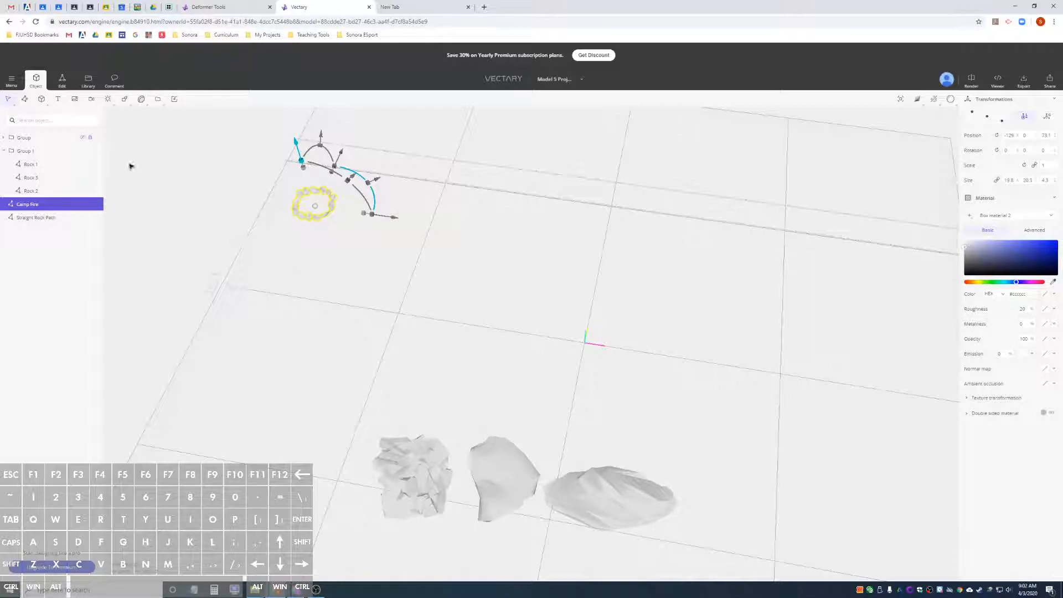
Add a Cone primitive to the scene
click(43, 103)
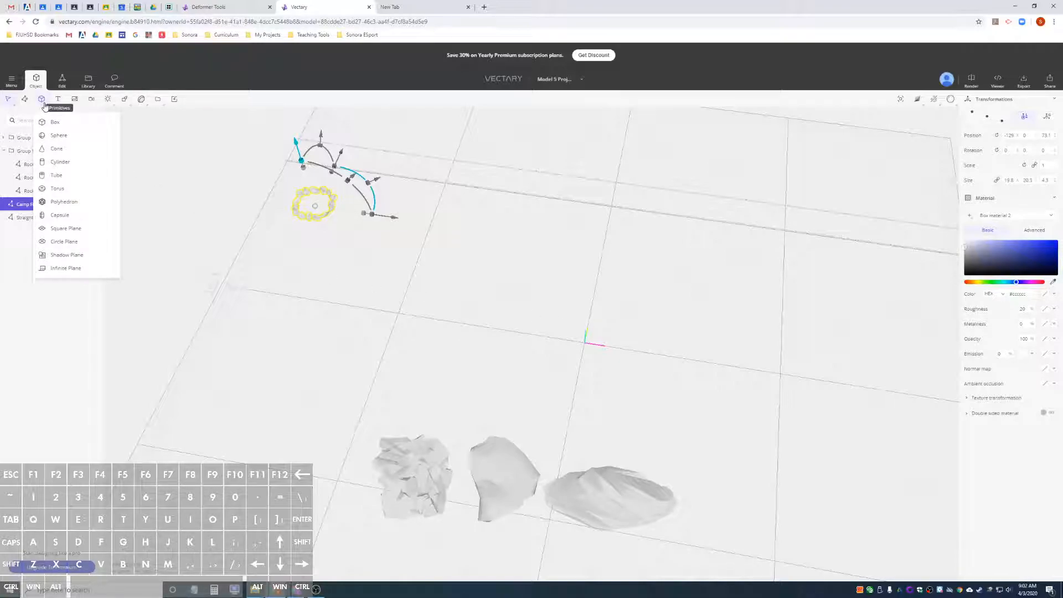
click(56, 149)
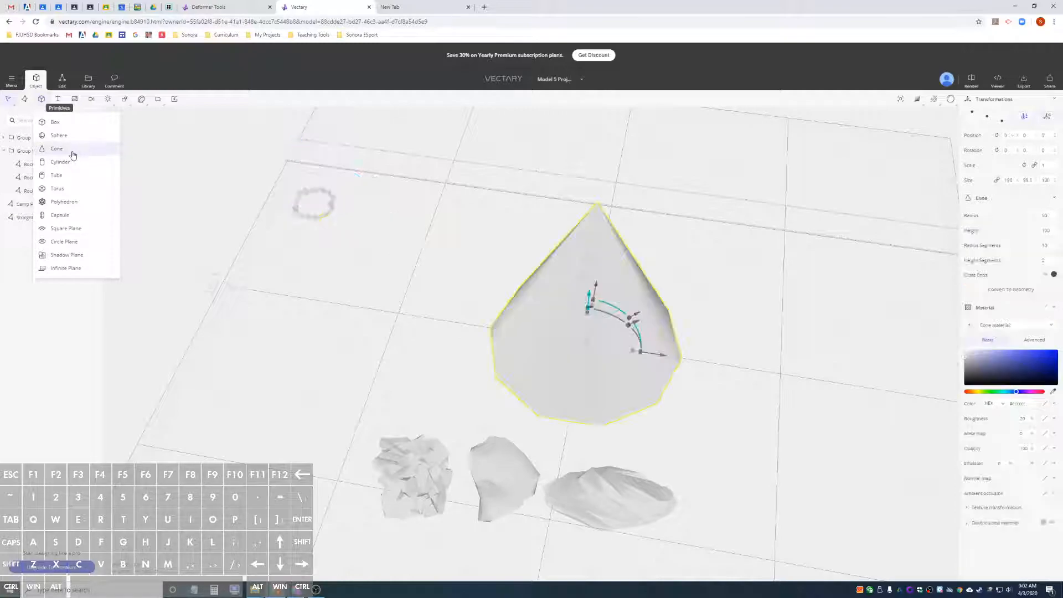
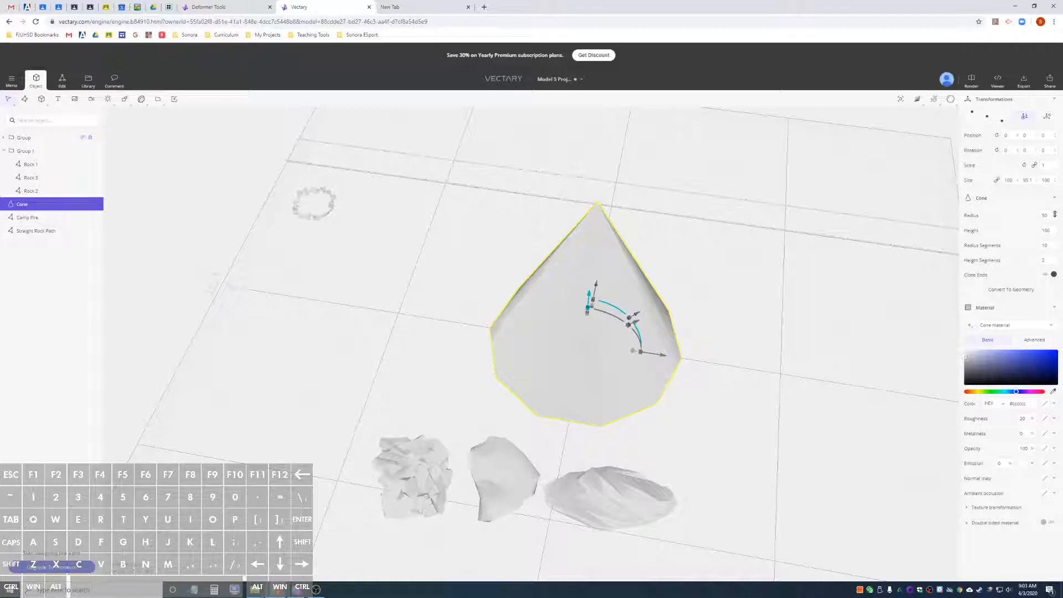
Set the cone's radius to 118 and its height to 58 to make it a wide, low shape
drag(1055, 215, 1056, 178)
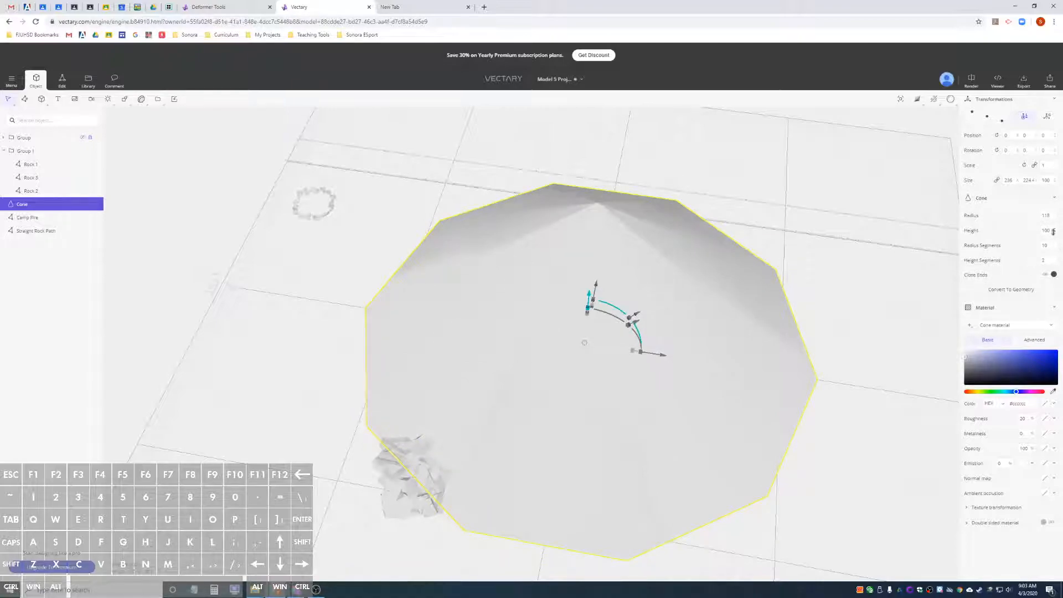
drag(901, 389, 755, 321)
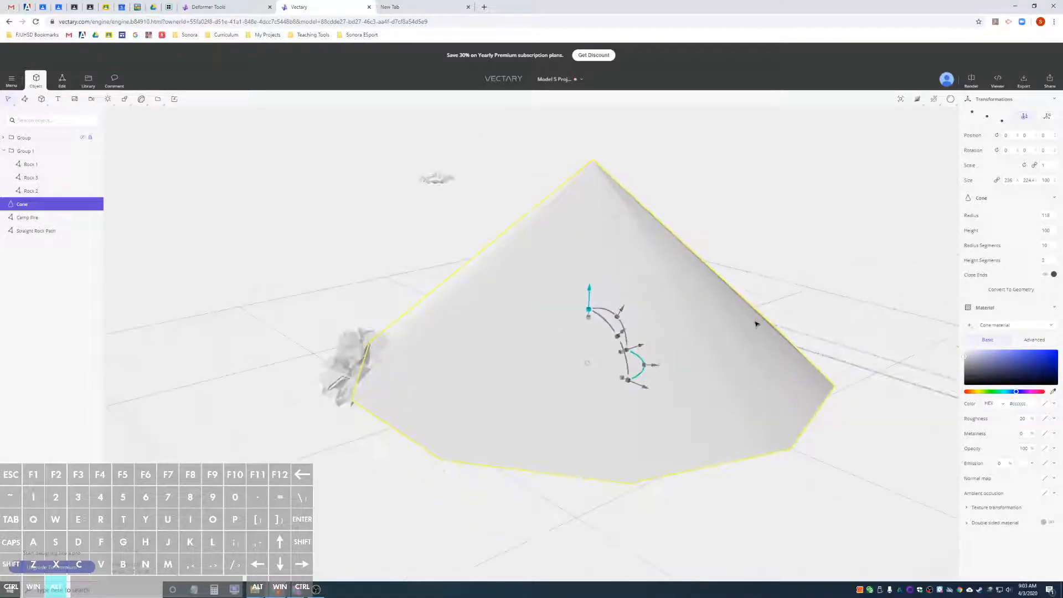
drag(1055, 230, 1055, 247)
alt+drag(779, 240, 799, 267)
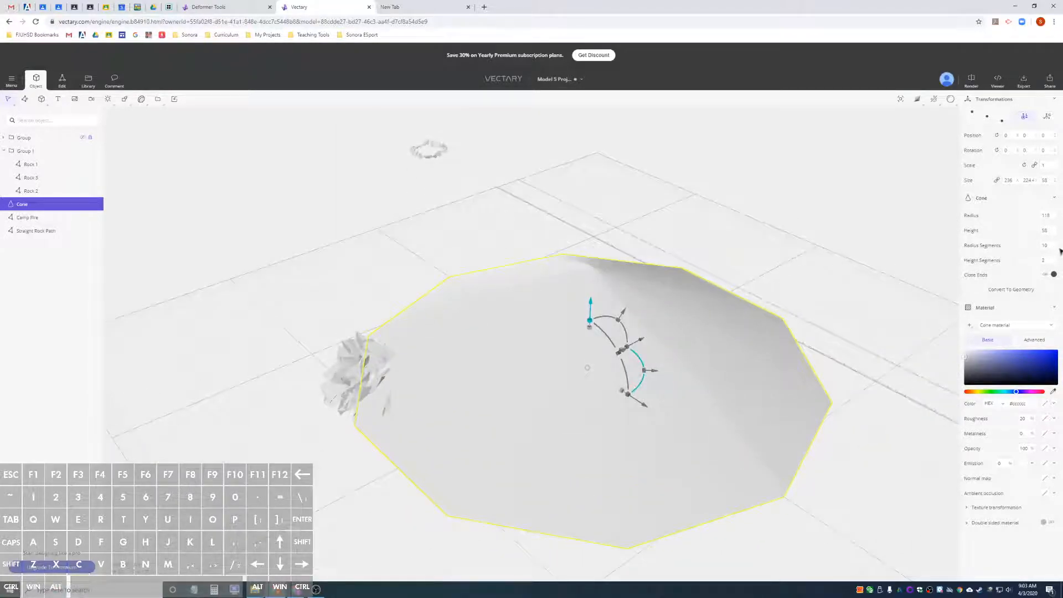
Set the cone's height segments to 10
drag(1056, 246, 1056, 245)
drag(1053, 245, 1053, 260)
drag(1053, 261, 1056, 244)
drag(730, 289, 844, 318)
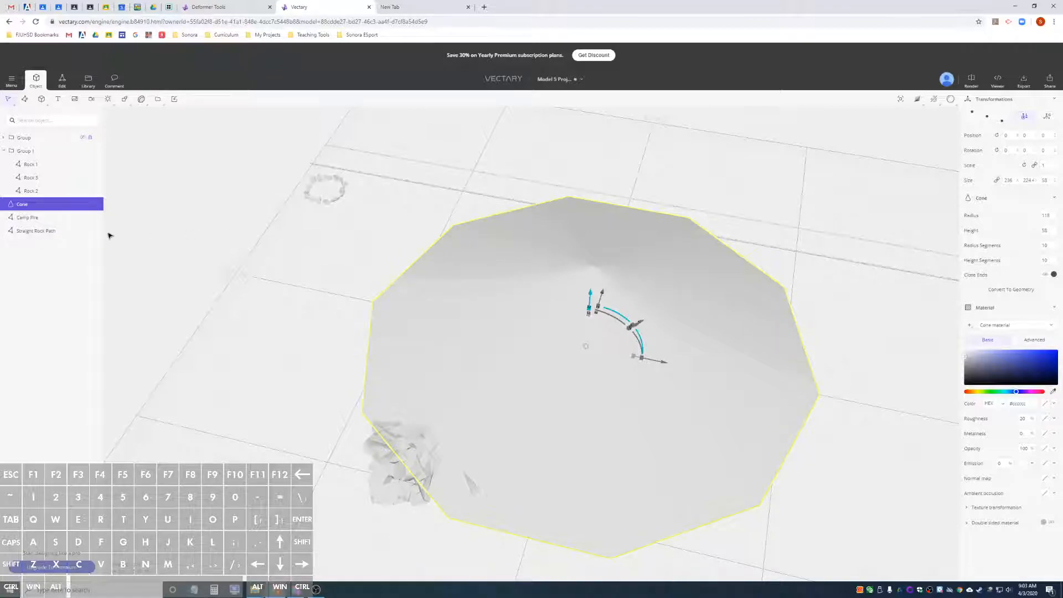
Convert the cone to geometry and enter mesh editing in vertex selection mode
right_click(46, 205)
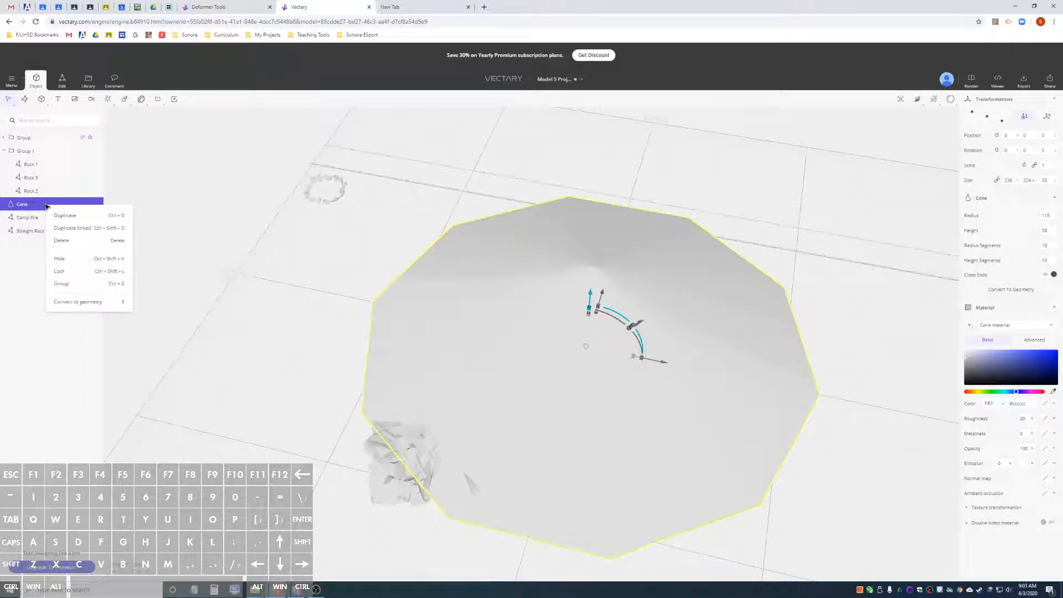
click(90, 306)
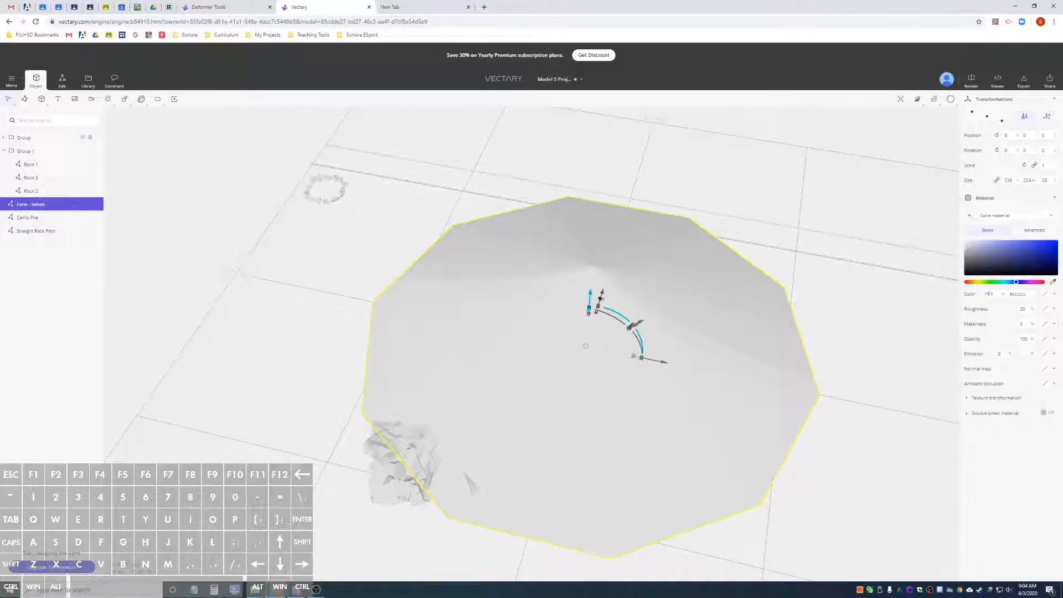
click(61, 82)
right_drag(653, 291, 836, 324)
alt+drag(835, 324, 817, 364)
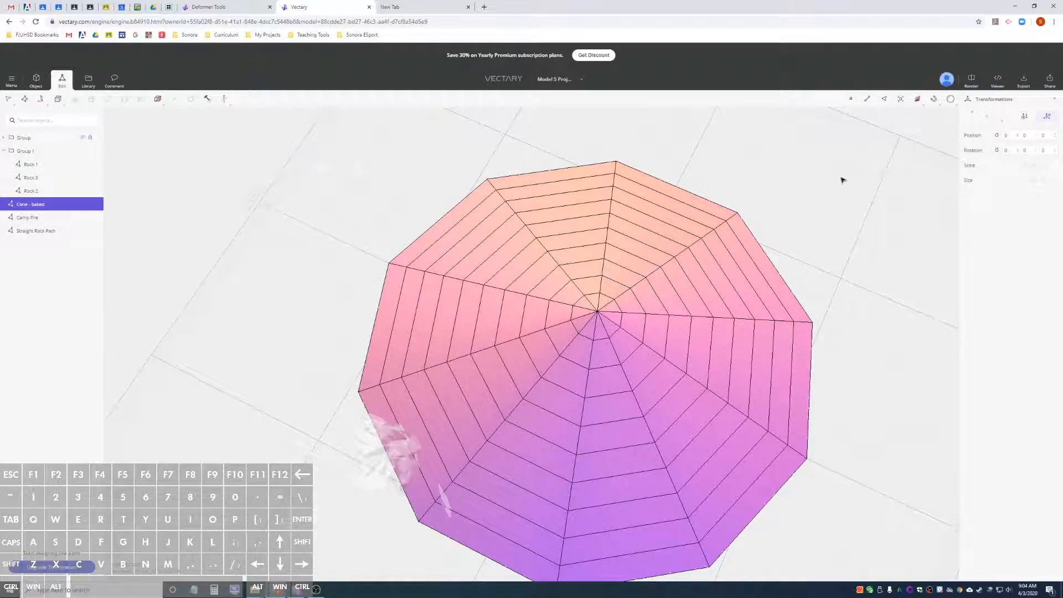
alt+drag(707, 197, 830, 230)
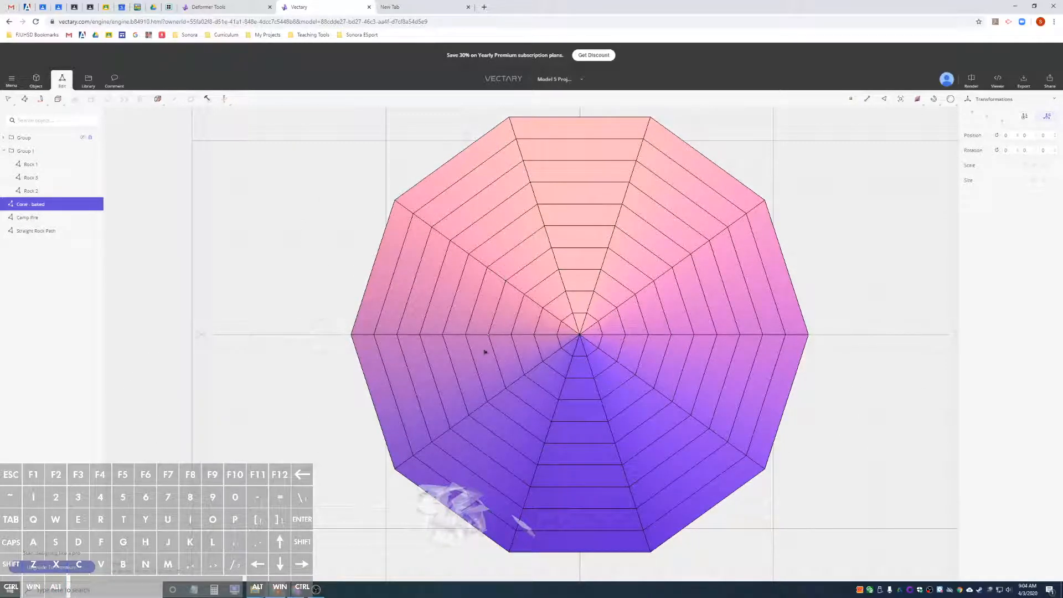
click(852, 102)
key(alt)
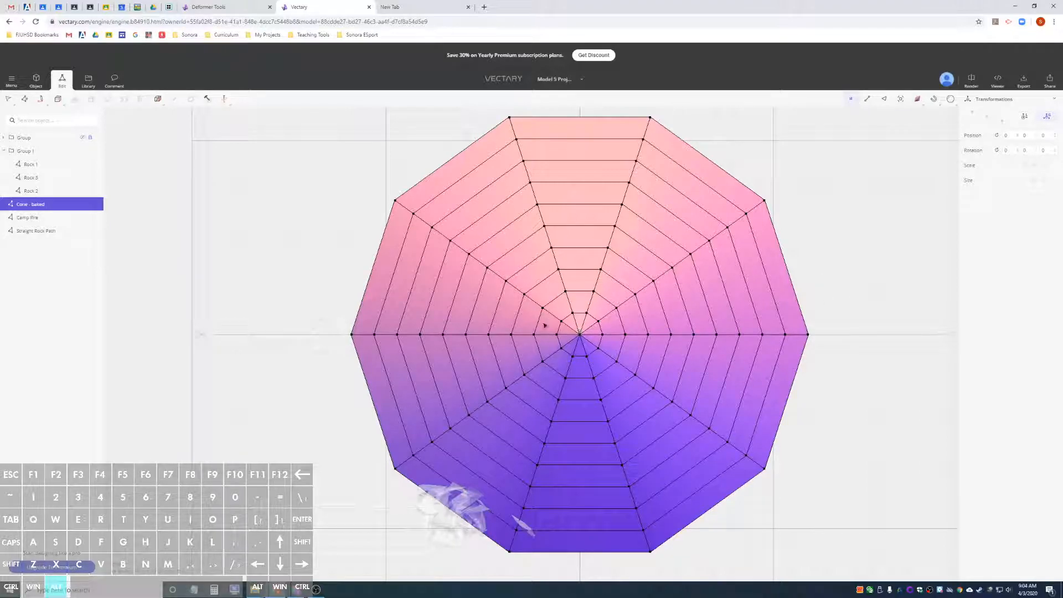
From a side view, marquee-select the cone's upper vertex rows and shift them slightly sideways and up
alt+drag(884, 308, 576, 185)
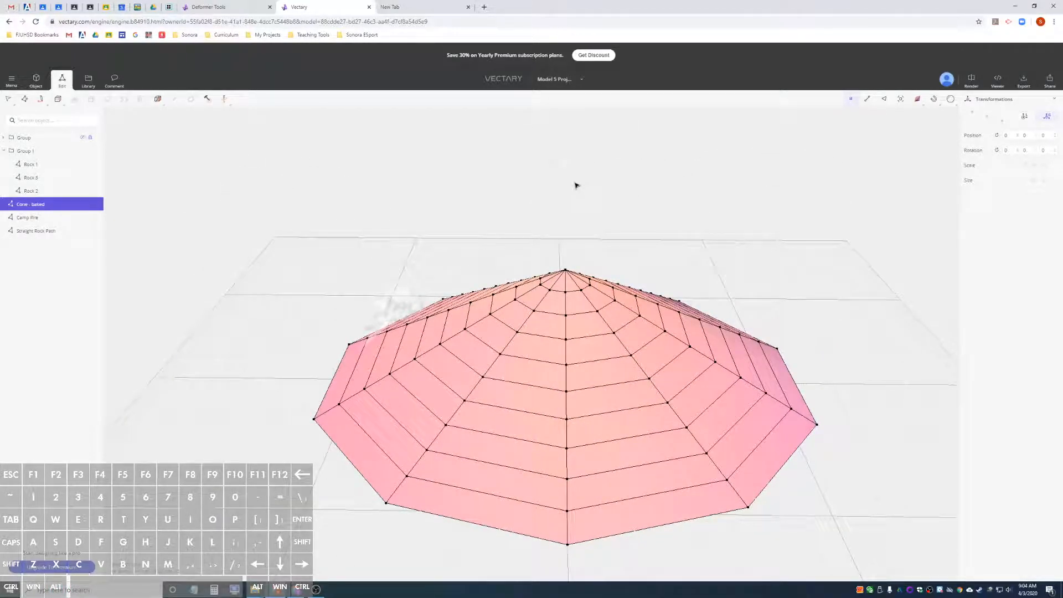
alt+drag(596, 218, 588, 178)
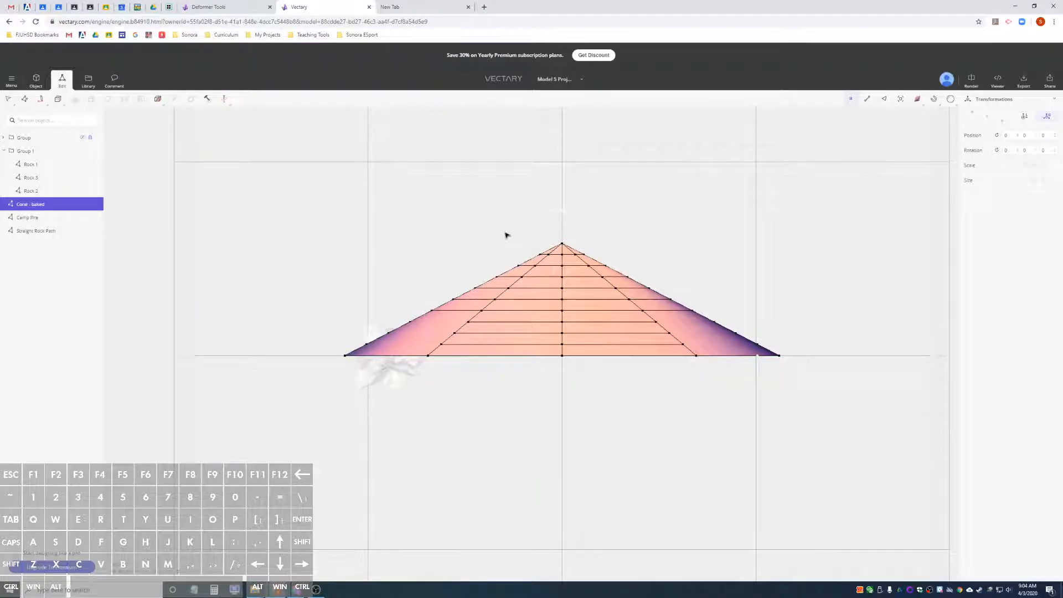
click(8, 98)
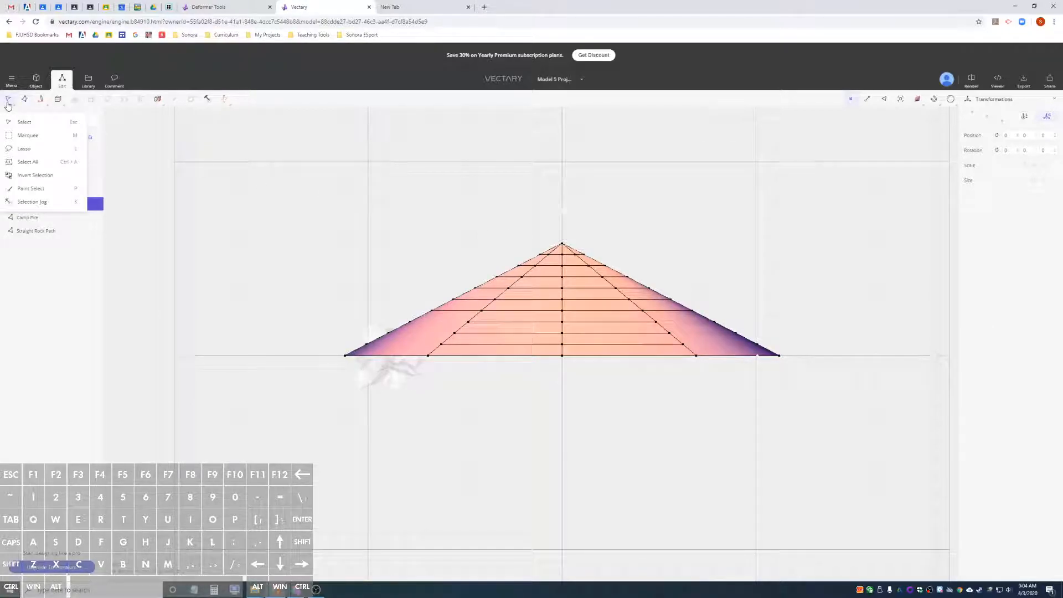
click(52, 138)
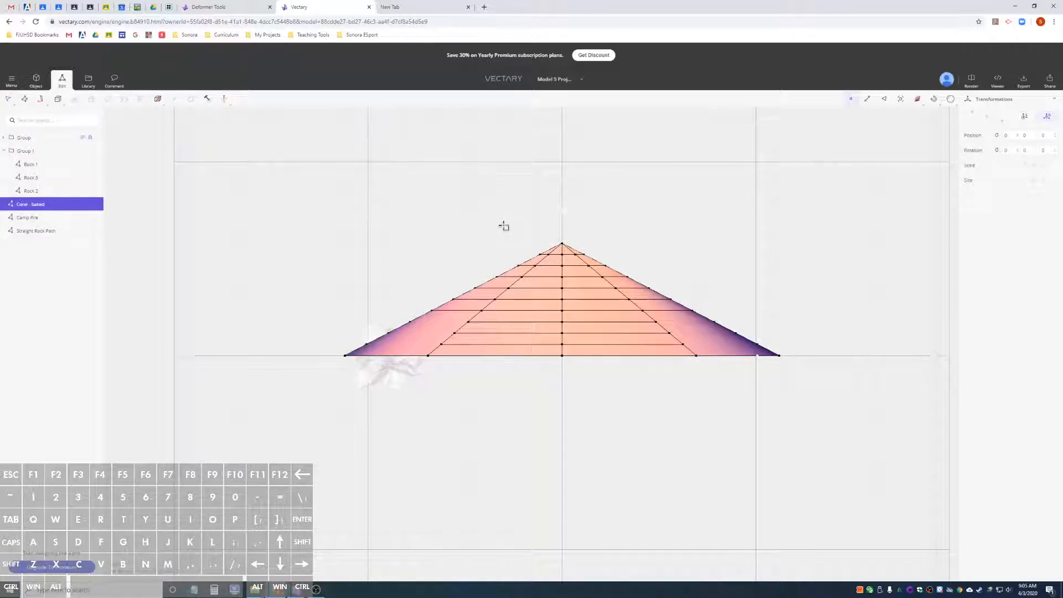
drag(472, 227, 666, 272)
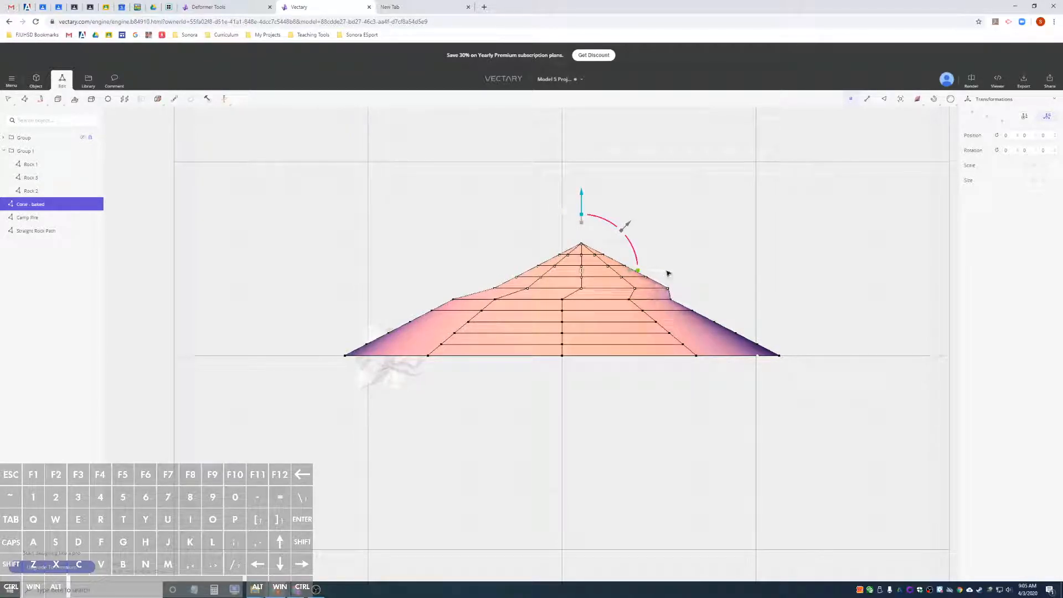
drag(628, 229, 629, 224)
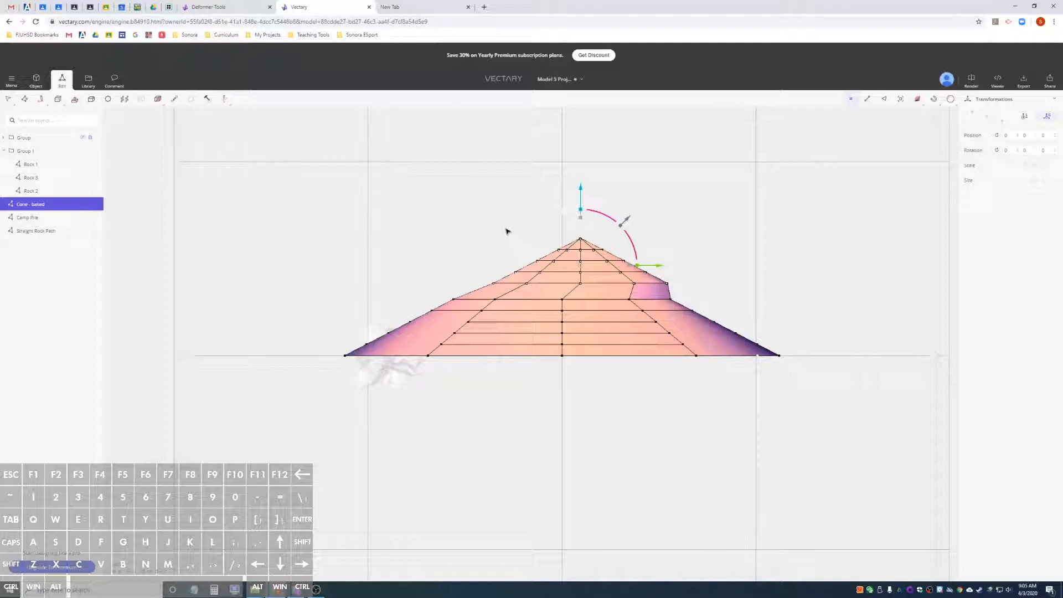
Shift the topmost vertex rows back slightly, and offset the apex vertex in the opposite direction
drag(510, 227, 651, 253)
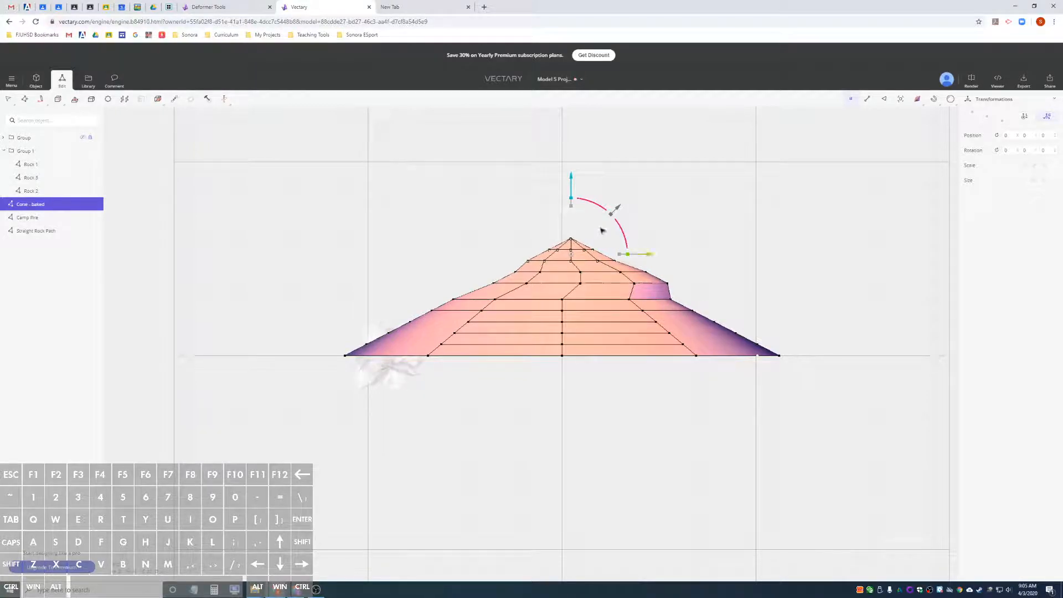
click(571, 239)
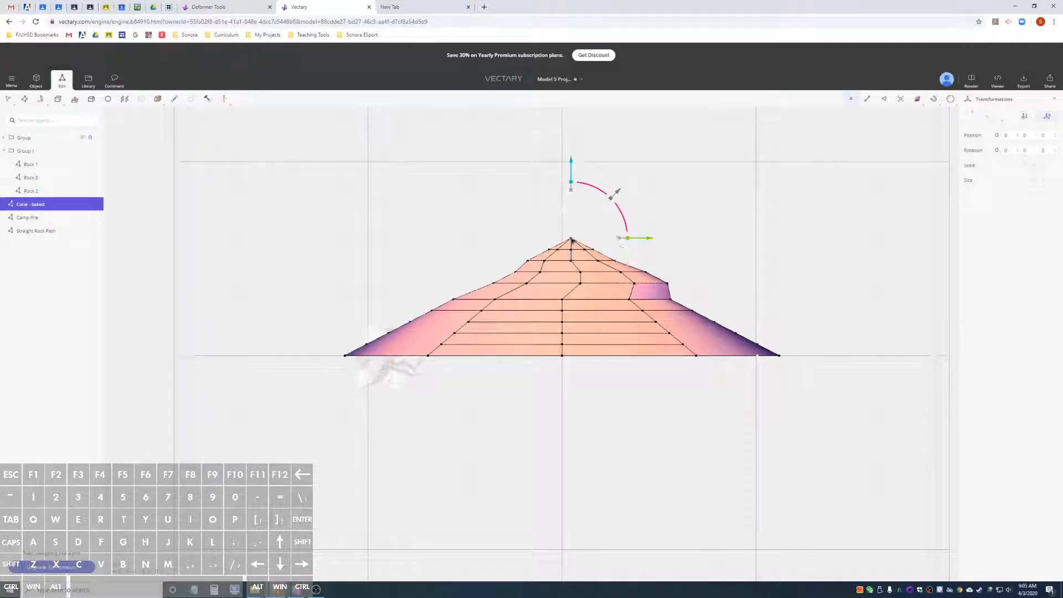
drag(637, 237, 643, 237)
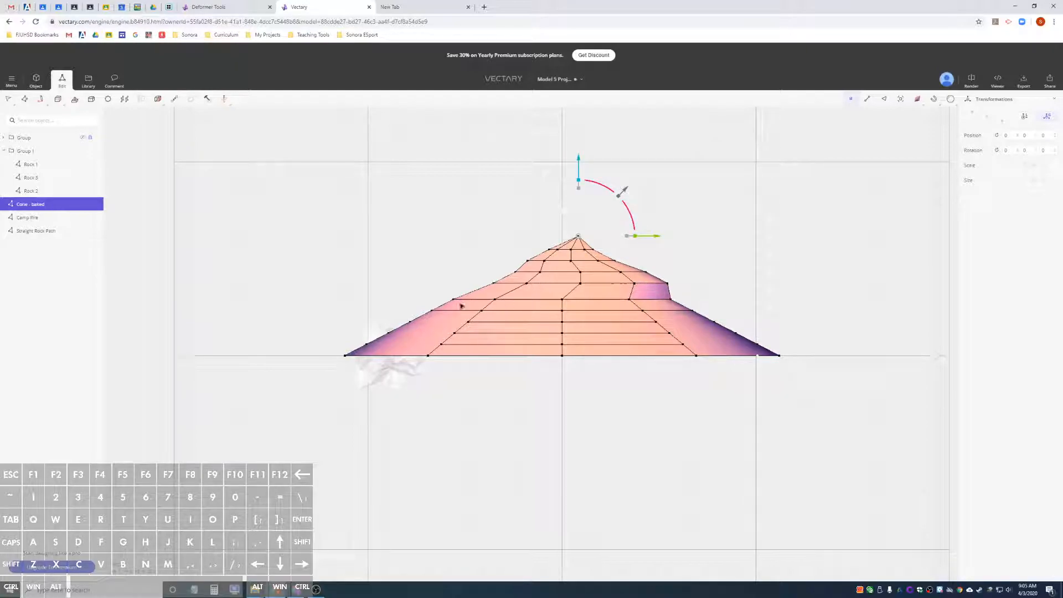
Marquee-select the vertex row just below the shifted upper section and offset it slightly sideways
right_drag(720, 308, 497, 308)
key(m)
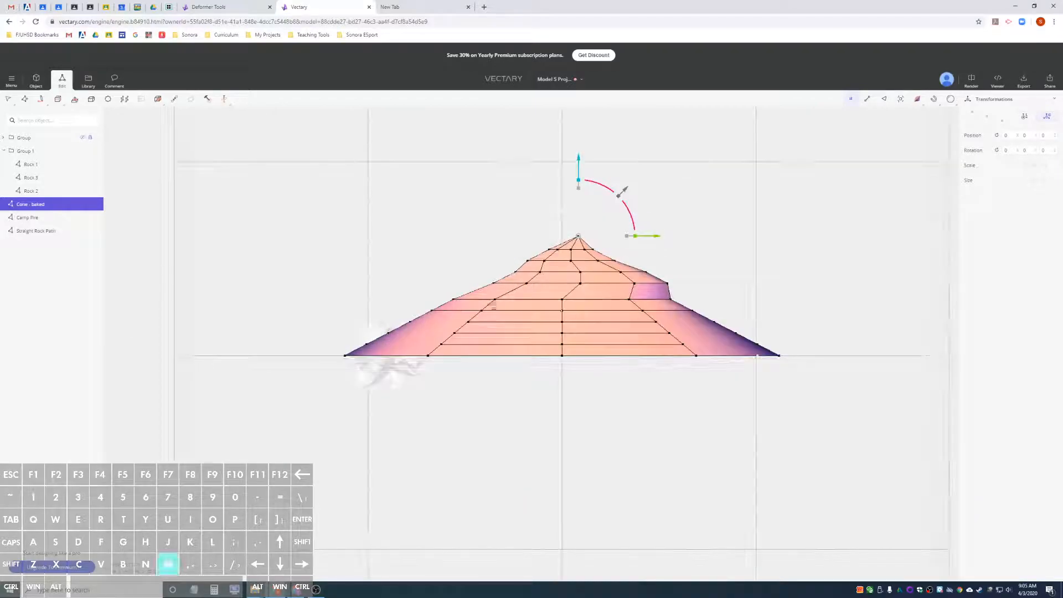
drag(420, 306, 736, 314)
drag(638, 314, 646, 314)
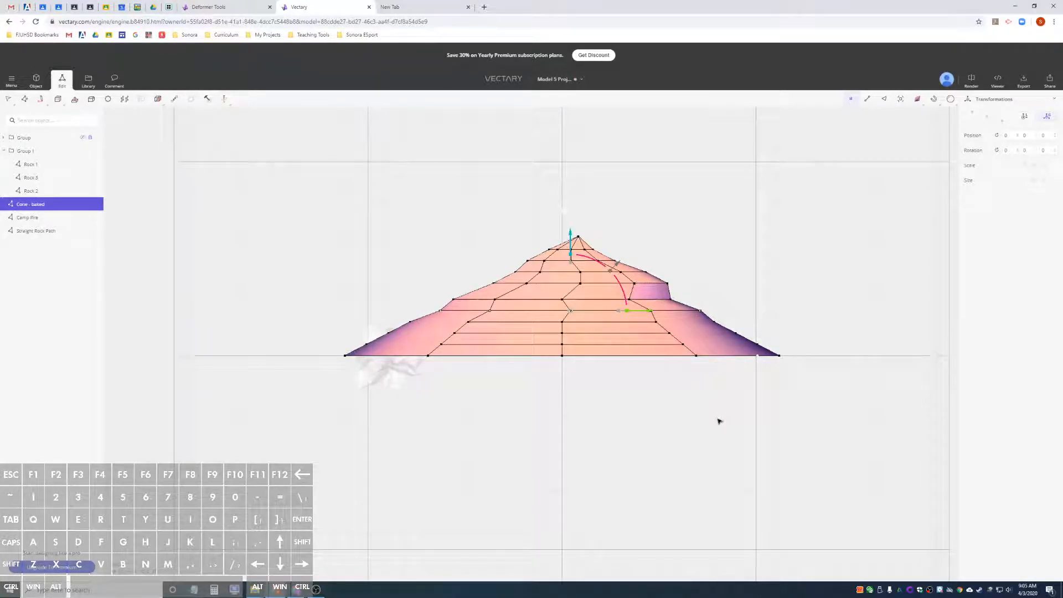
Select the vertex row forming the ledge and move it back sideways and slightly down to soften the overhang
key(m)
drag(706, 287, 483, 282)
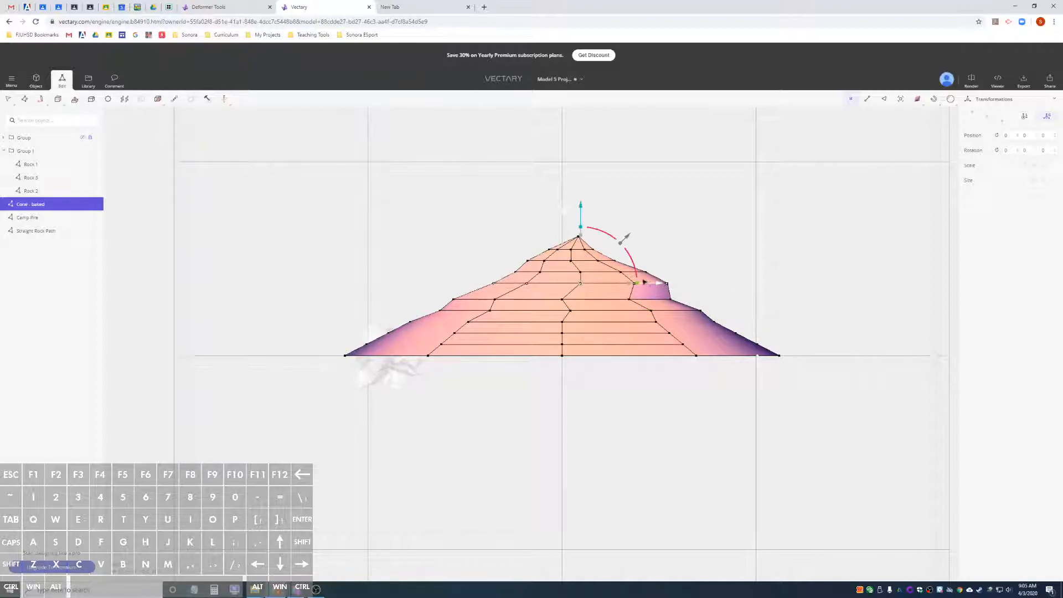
drag(622, 238, 608, 242)
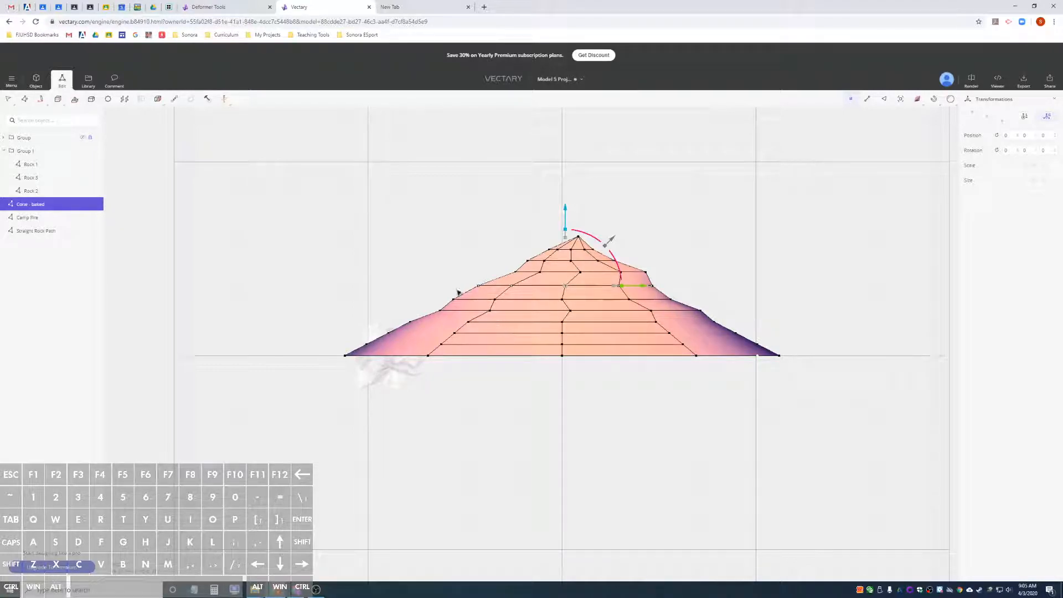
View the cone from the top, clear the vertex selection and switch to edge selection mode
alt+drag(466, 297, 760, 462)
alt+drag(668, 379, 671, 396)
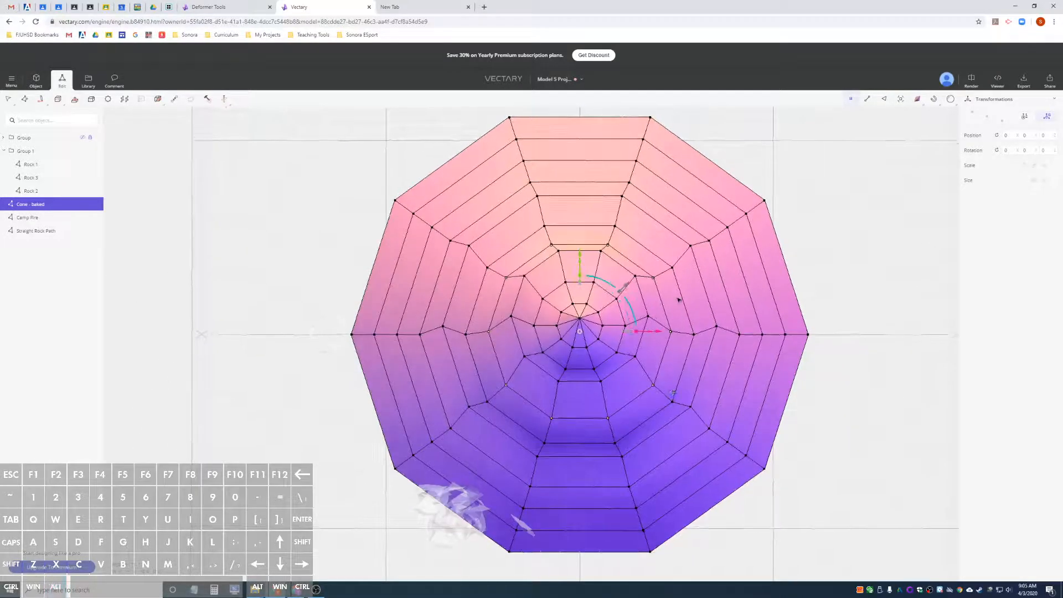
click(791, 278)
click(869, 102)
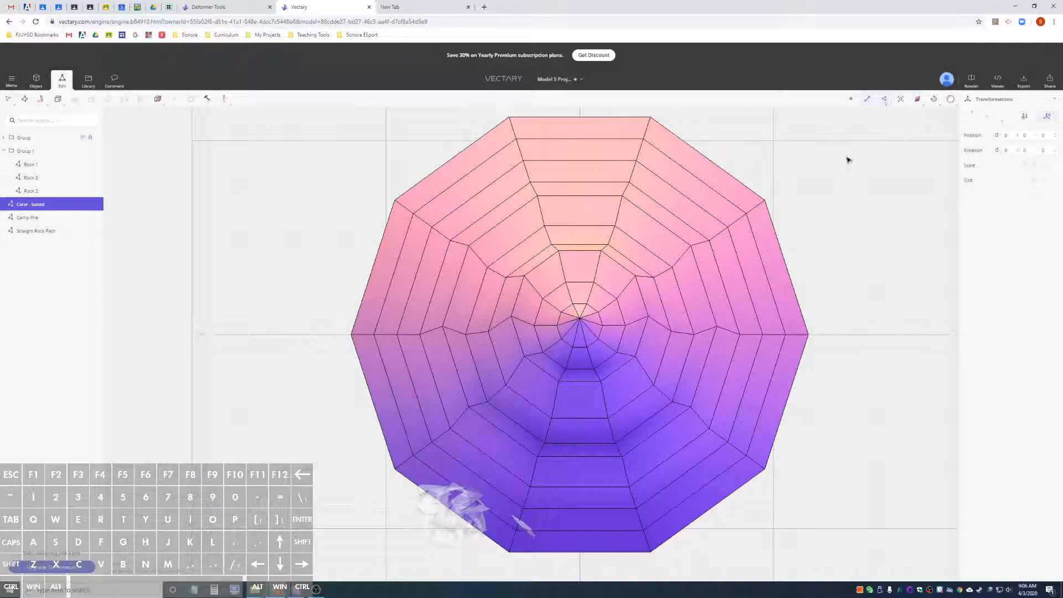
click(869, 101)
right_click(788, 273)
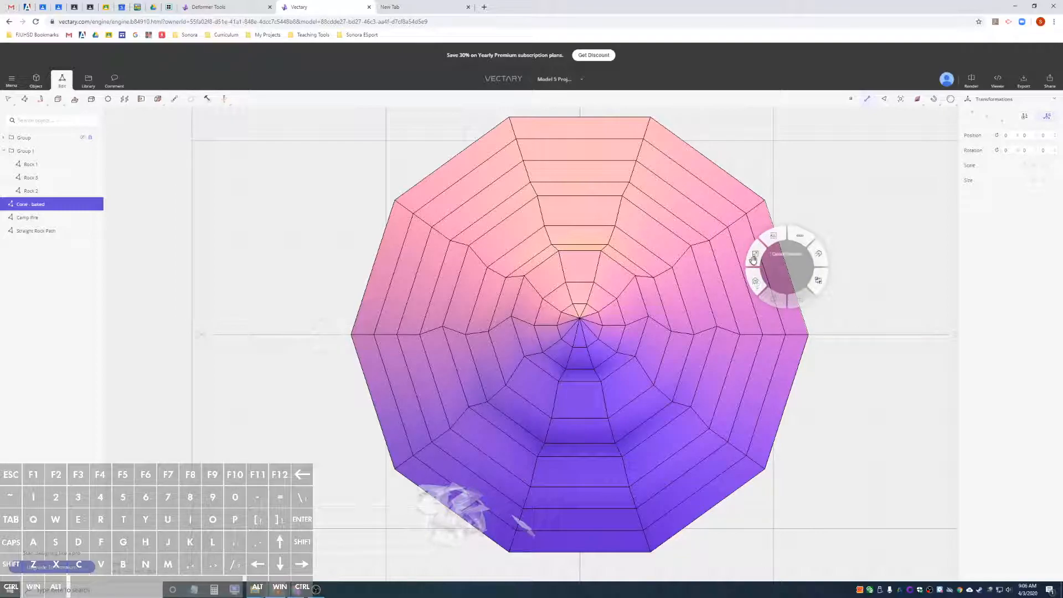
click(779, 236)
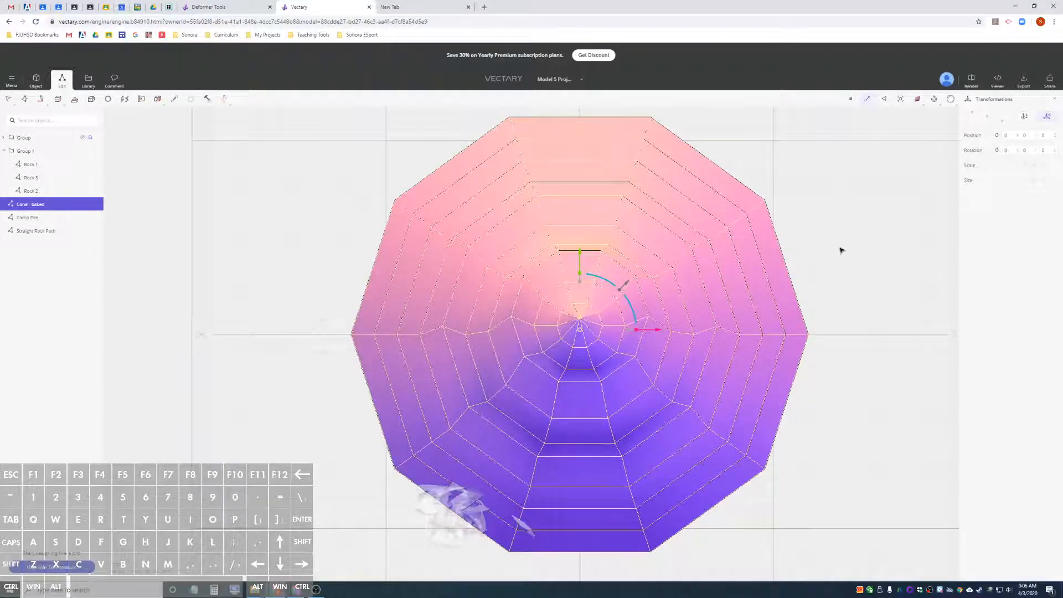
click(786, 263)
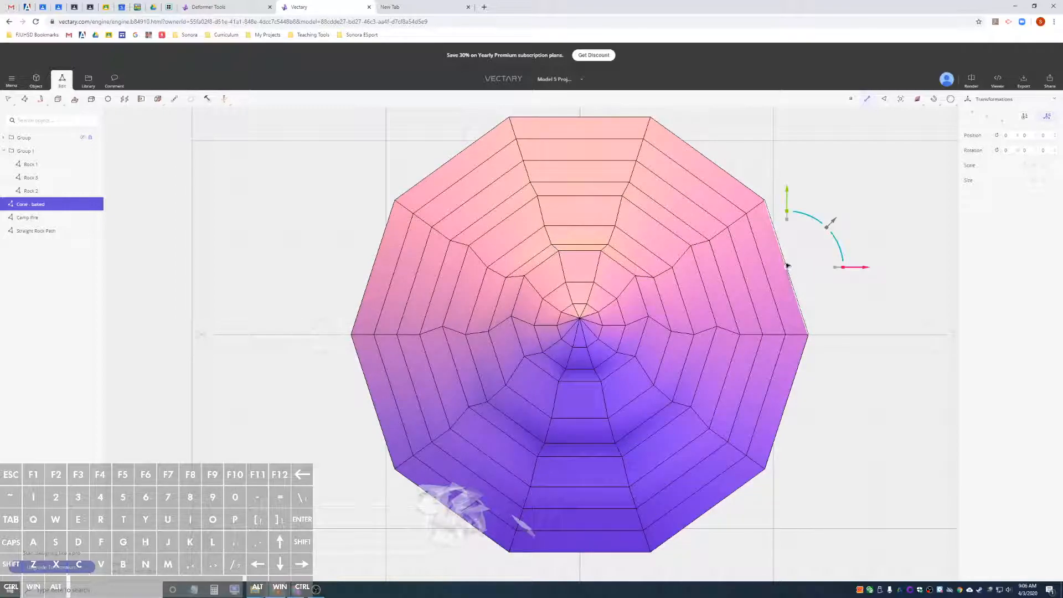
right_click(786, 263)
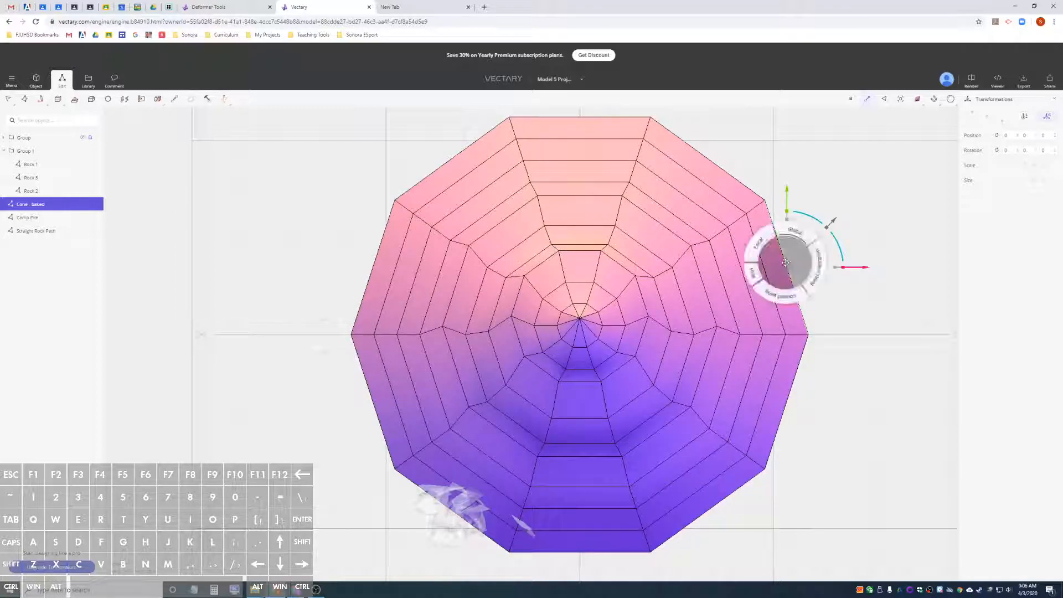
click(836, 284)
Select the cone's outer edge loop and grow the selection with a Grow/Shrink value of 2
click(792, 287)
right_click(792, 286)
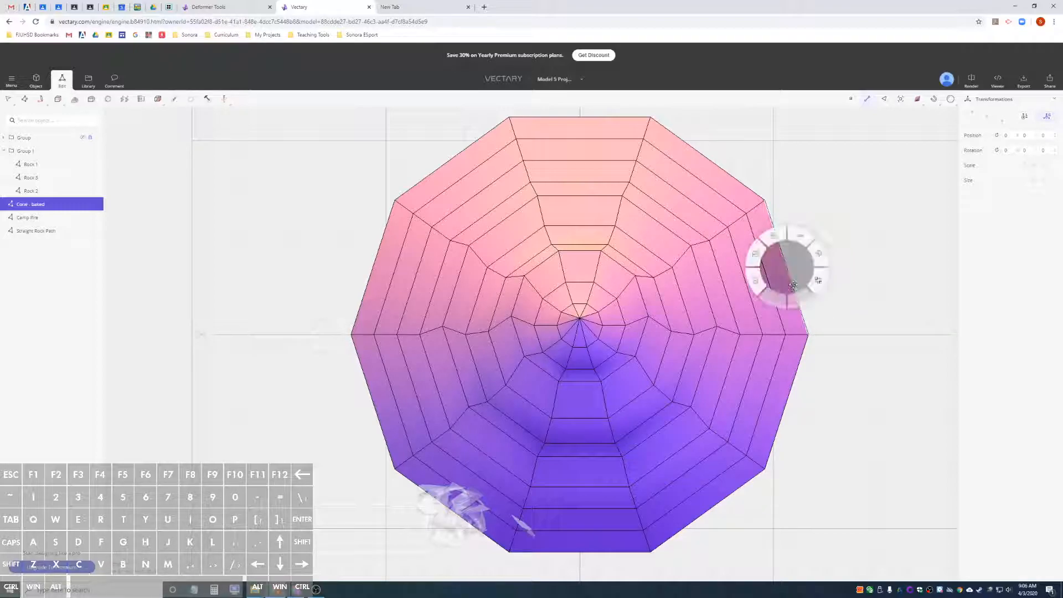
click(801, 238)
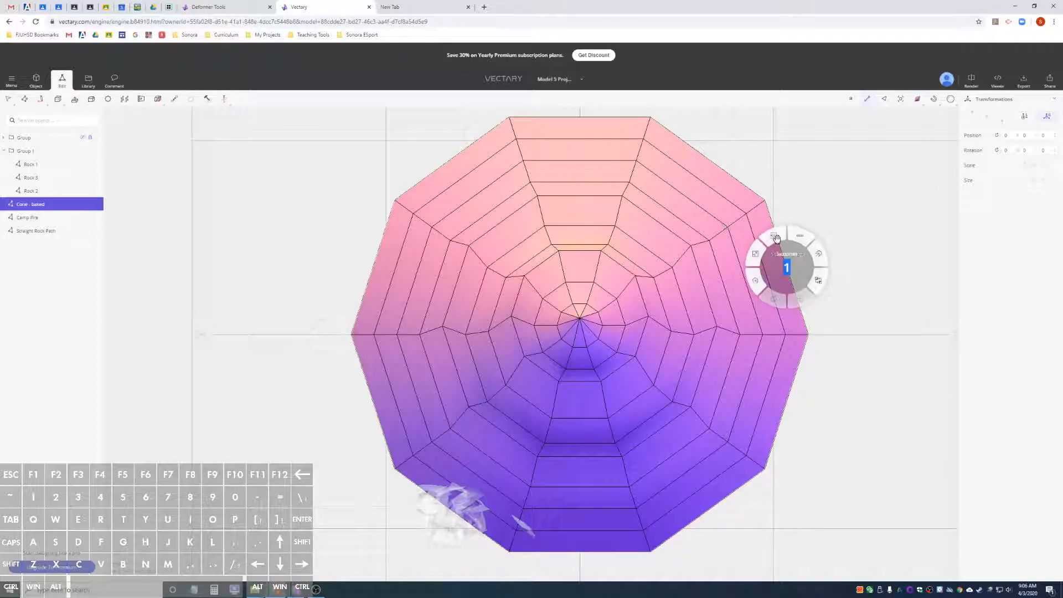
drag(751, 256, 769, 249)
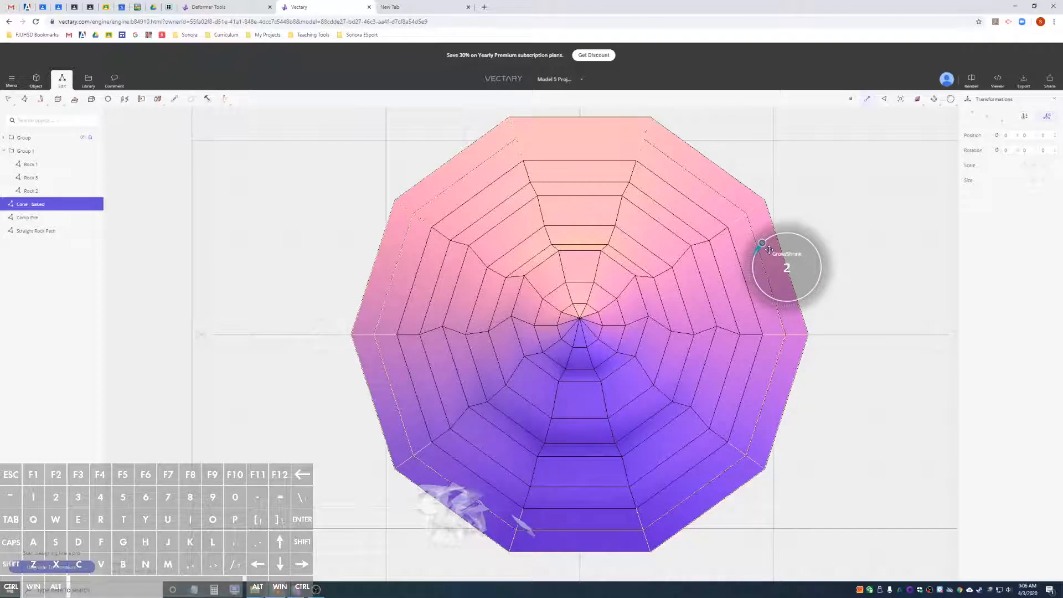
drag(768, 250, 769, 250)
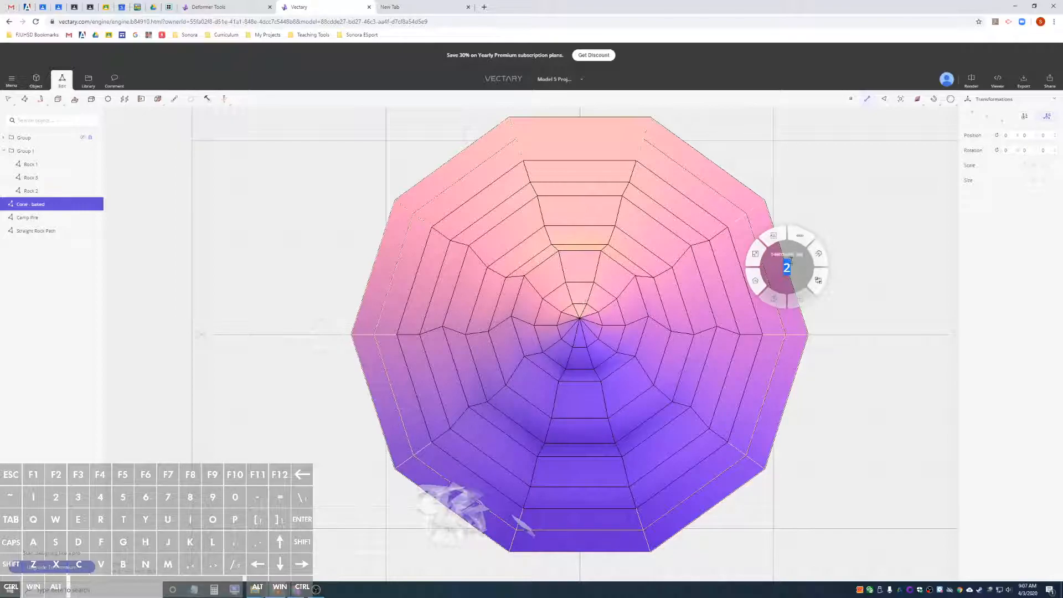
click(582, 317)
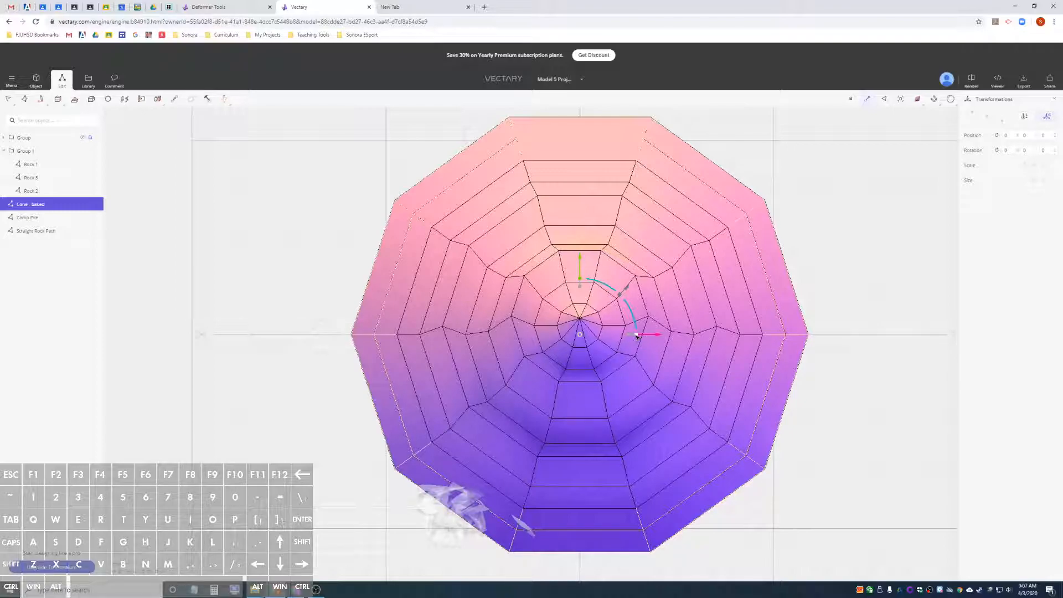
Scale the selected outer edge rings slightly inward along the X axis to narrow the cone's base
drag(637, 336, 631, 335)
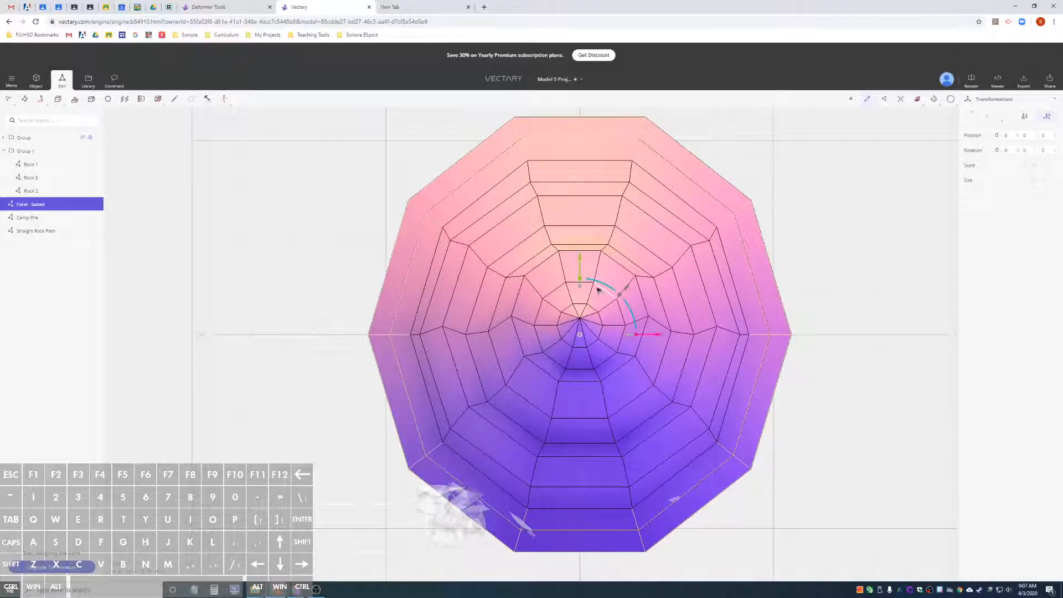
drag(630, 286, 624, 301)
drag(853, 291, 771, 317)
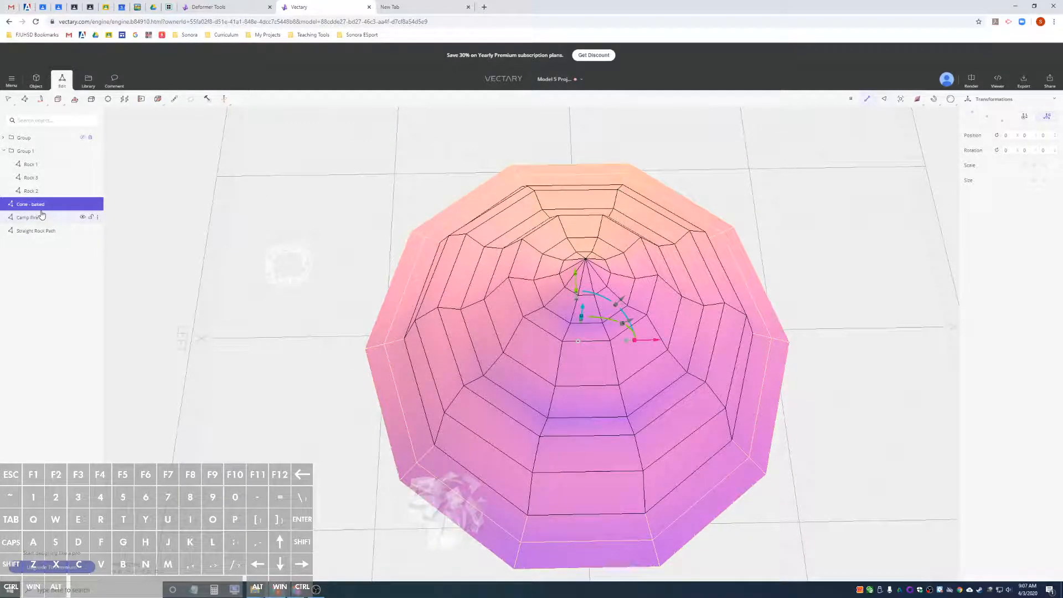
Return to object mode and scale the baked cone down uniformly to about 0.31
click(36, 81)
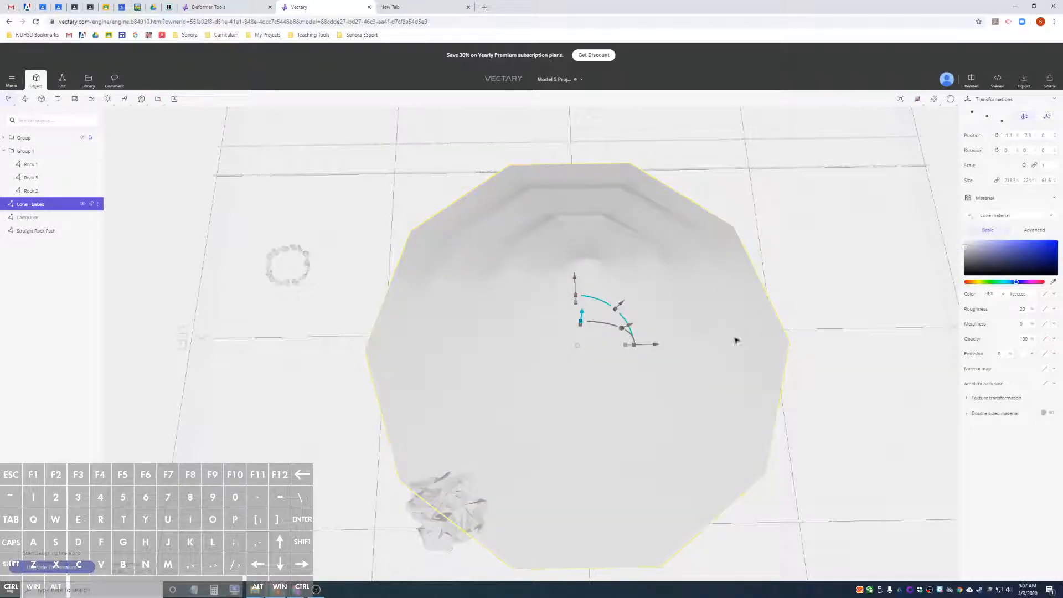
scroll(736, 344, down, 3)
scroll(736, 345, up, 1)
drag(656, 348, 734, 321)
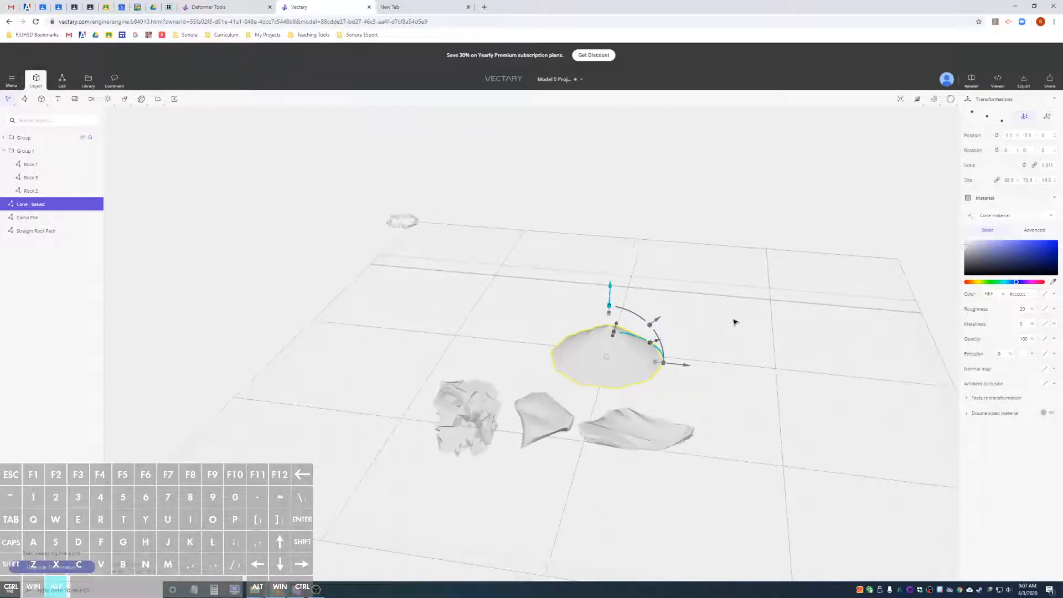
Set the Z position of the Camp Fire rock ring to 0 and clear the selection
click(42, 218)
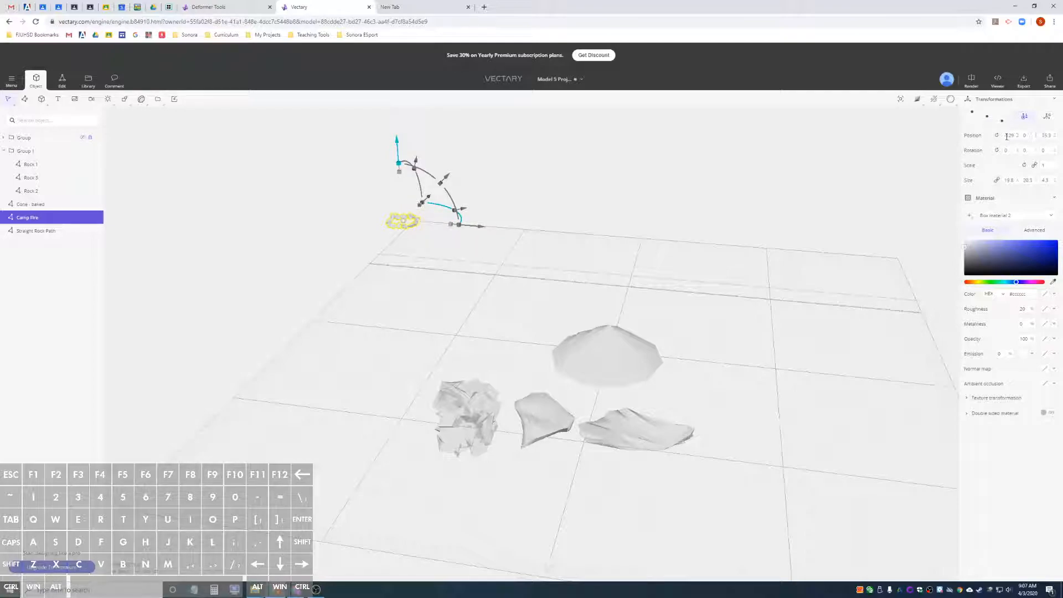
click(1045, 135)
text(0)
click(841, 306)
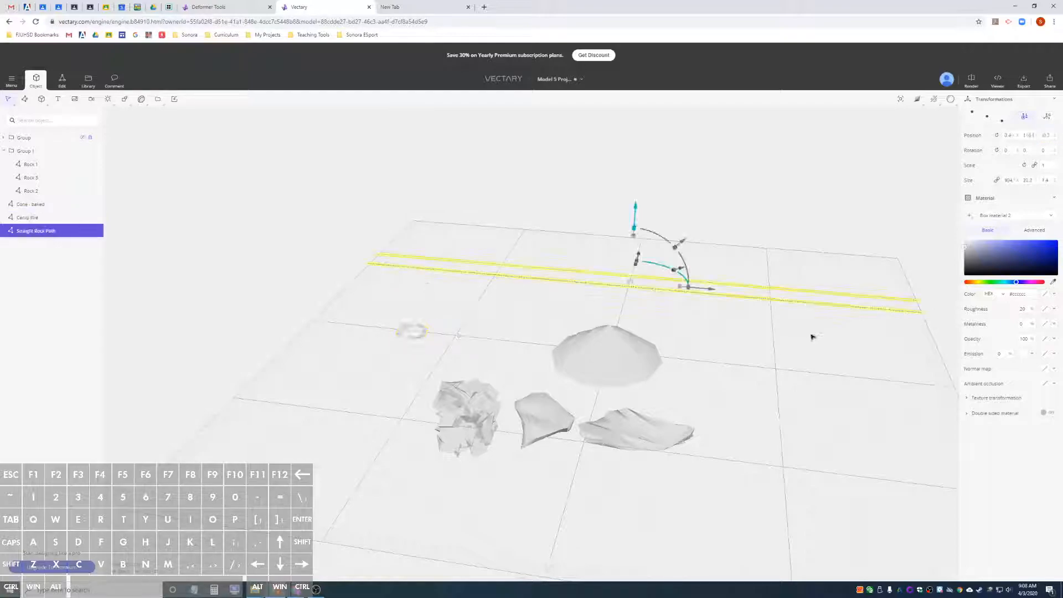
click(784, 342)
Duplicate Rock 1 and take the copy, Rock 4, out of Group 1 to the top level of the object list
click(622, 351)
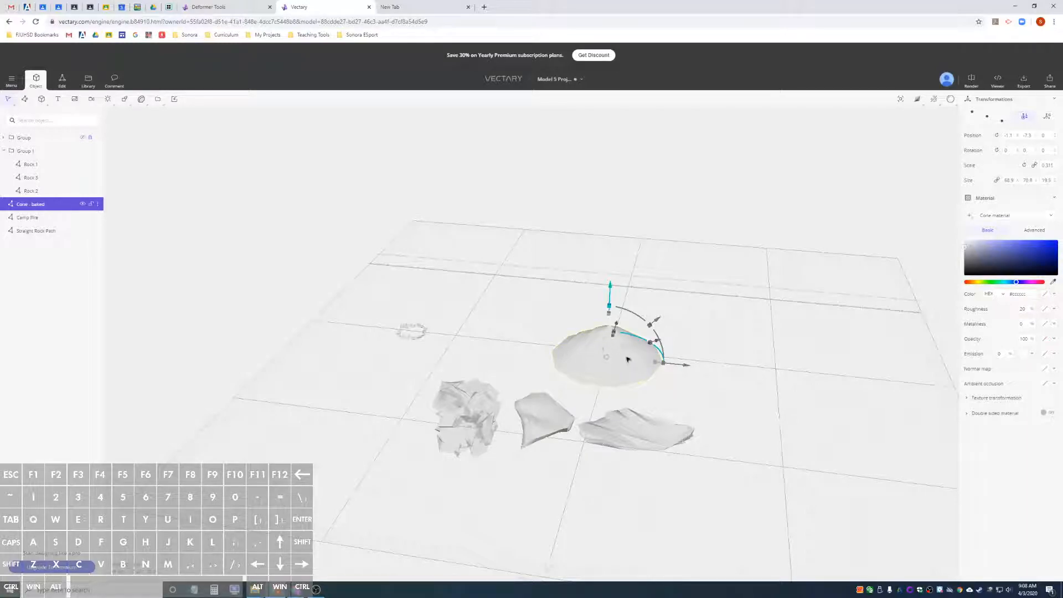
mouse_move(616, 345)
alt+mouse_down()
mouse_move(575, 353)
mouse_move(600, 348)
alt+mouse_up()
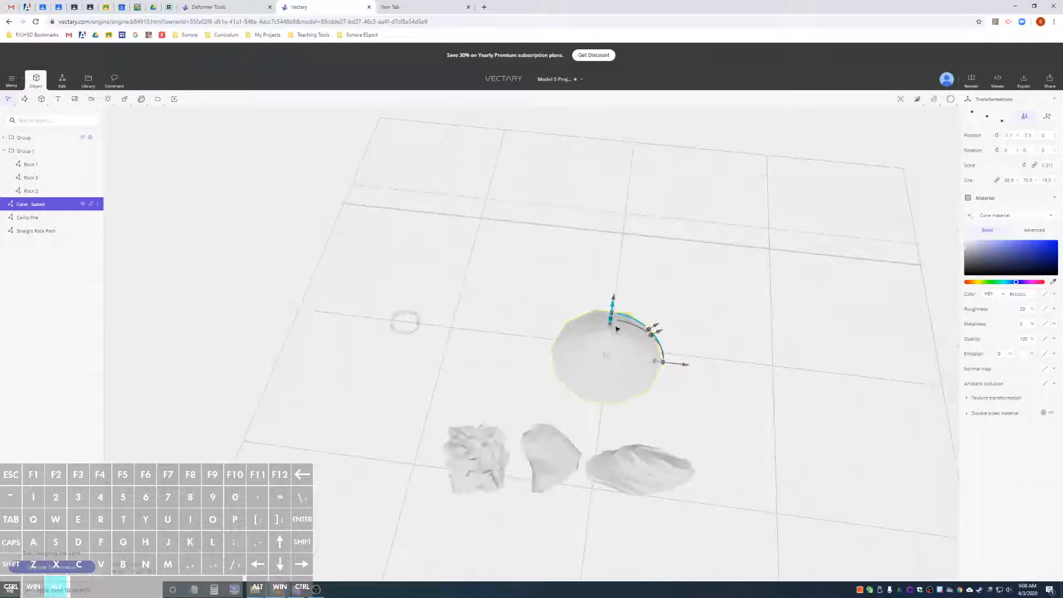
click(640, 469)
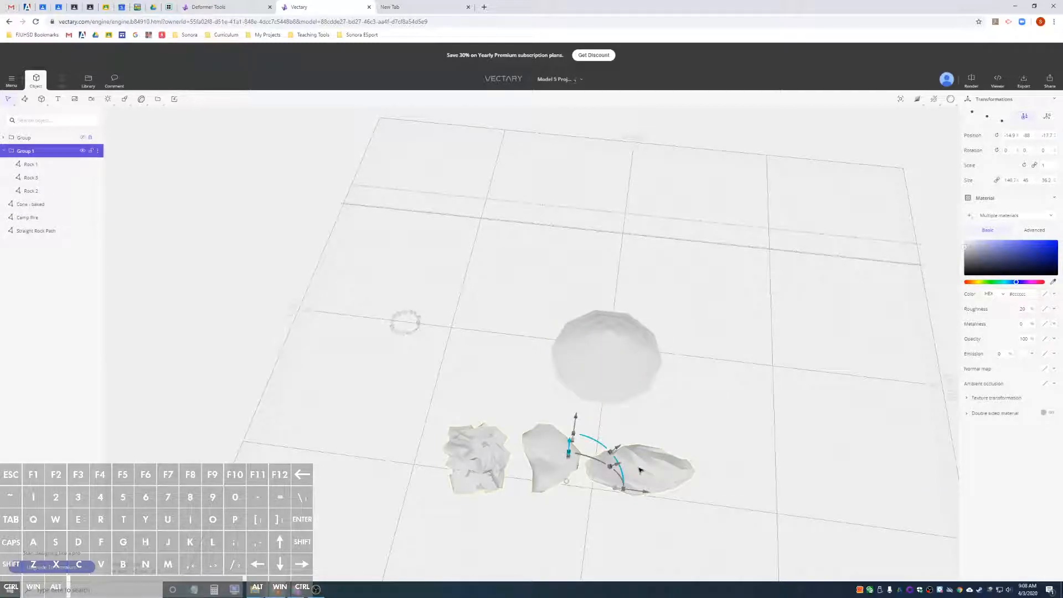
click(57, 191)
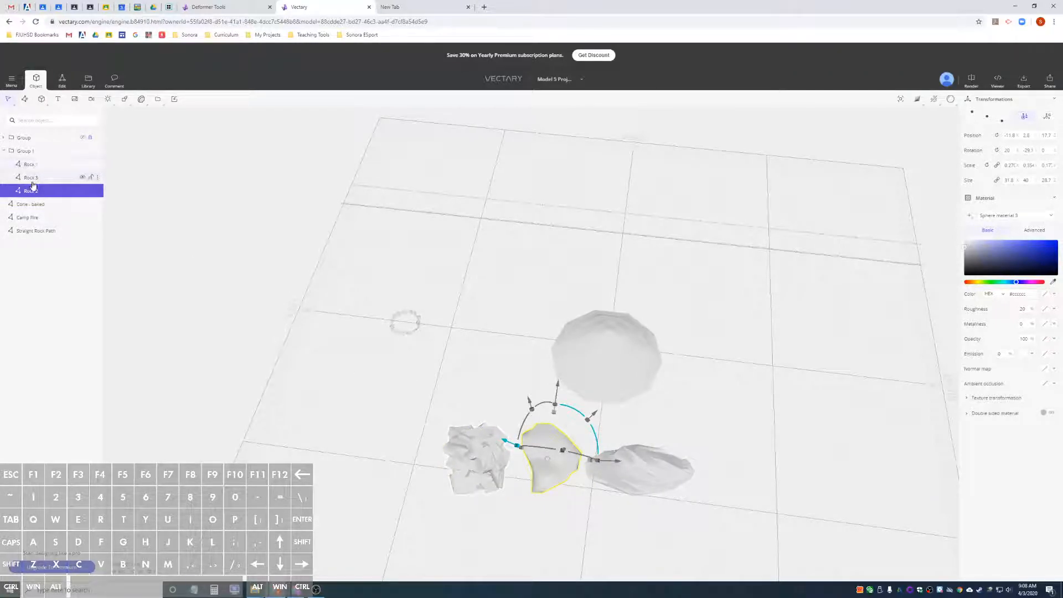
click(32, 164)
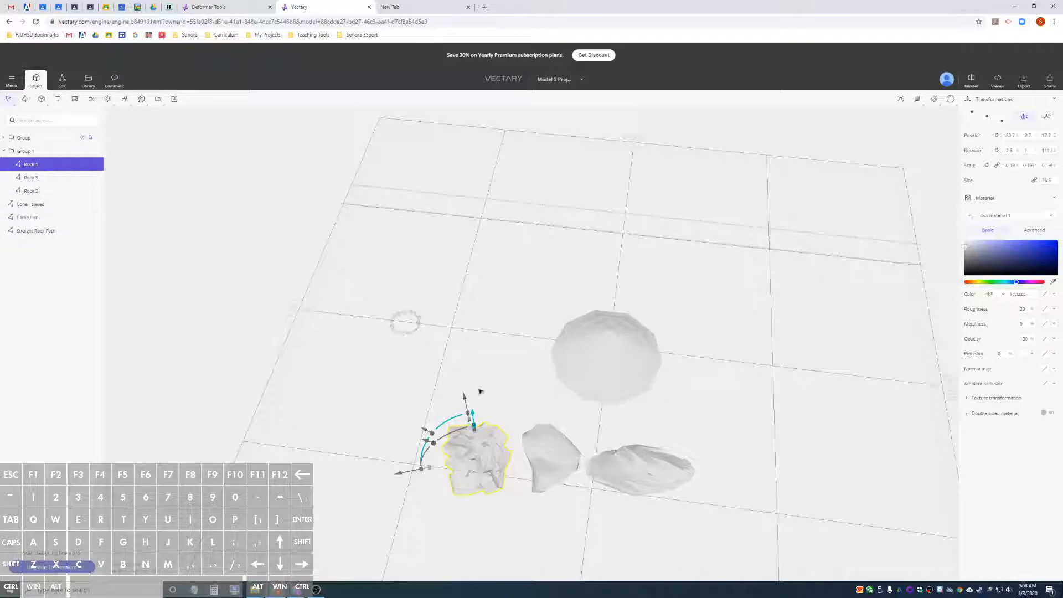
key(ctrl+d)
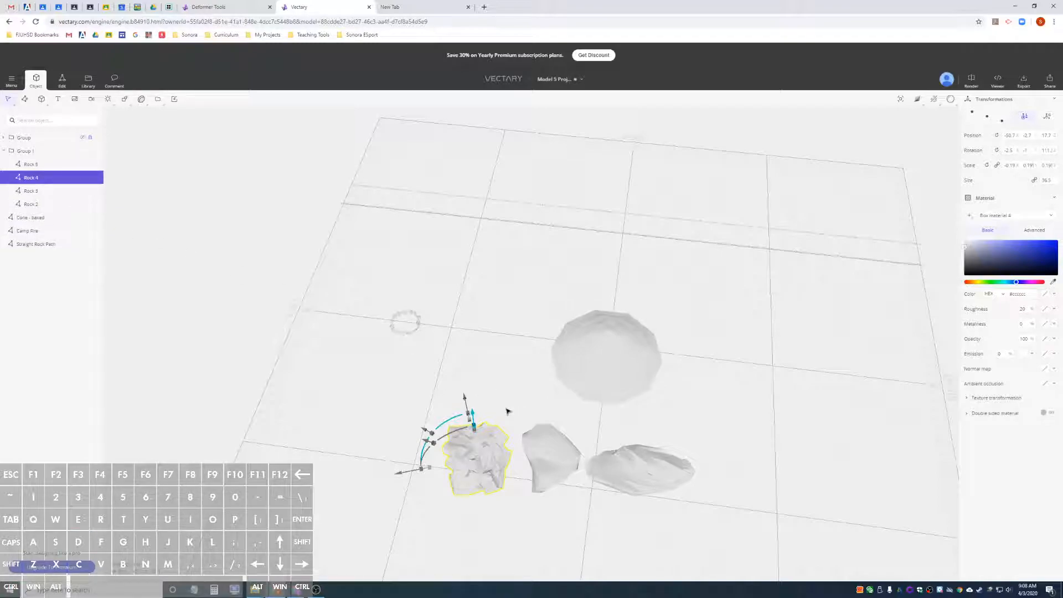
drag(55, 177, 60, 279)
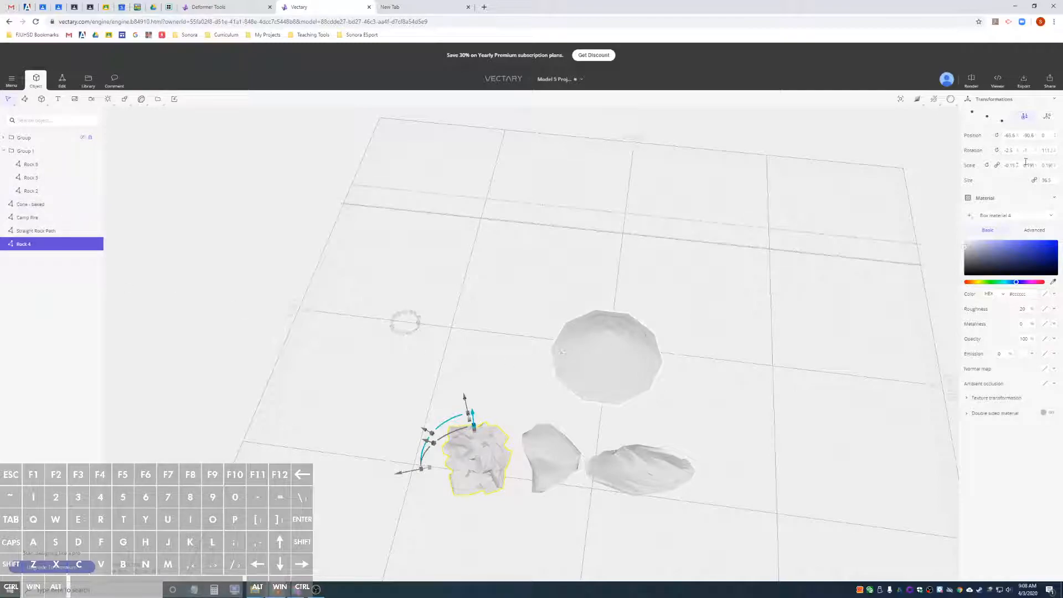
Switch to world axes and move Rock 4 along Y to about 2.5, between the campfire ring and the cone
click(1047, 116)
drag(494, 401, 525, 274)
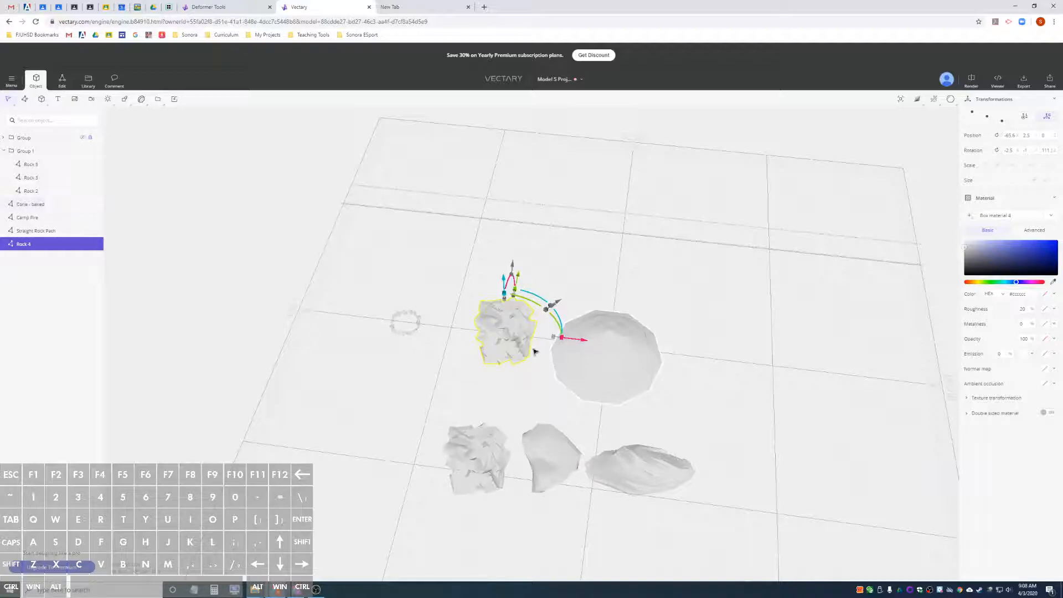
click(621, 347)
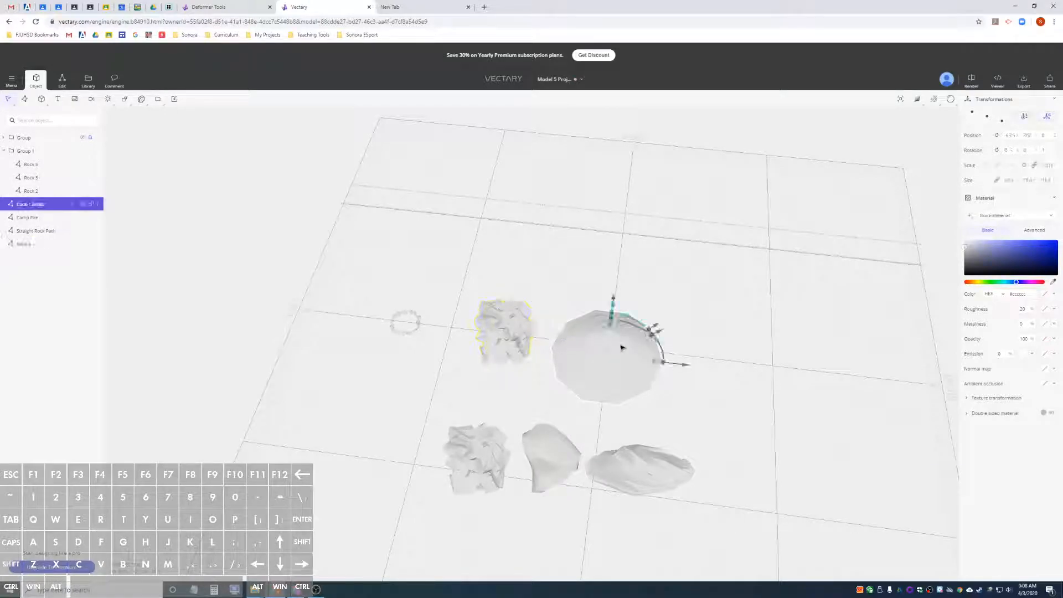
Scale Rock 4 down uniformly until its size is about 4.4, small compared with the cone
click(507, 319)
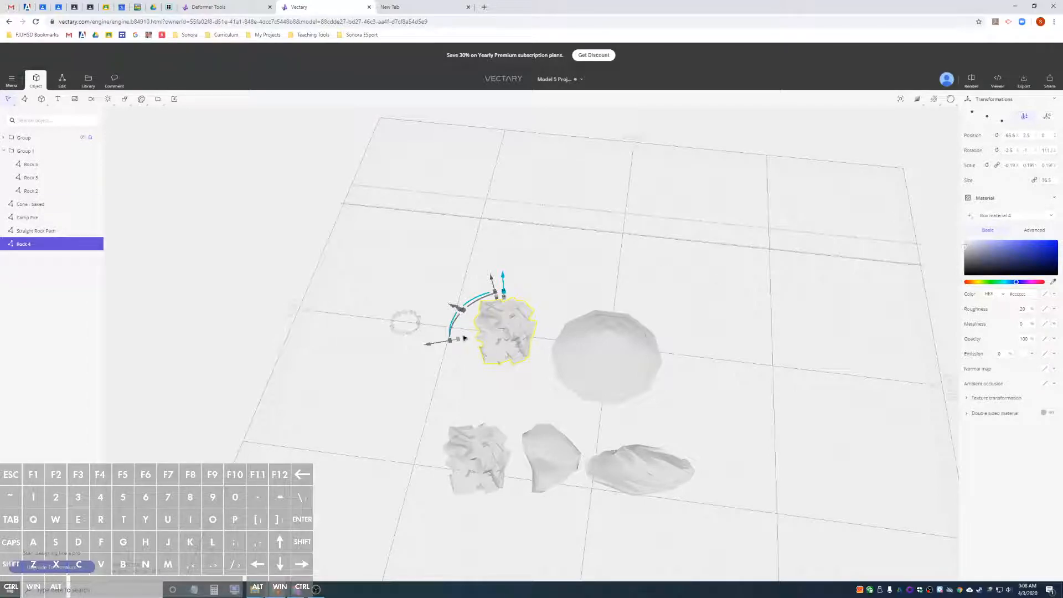
drag(460, 340, 496, 340)
scroll(626, 373, up, 5)
scroll(616, 323, up, 2)
scroll(537, 312, up, 2)
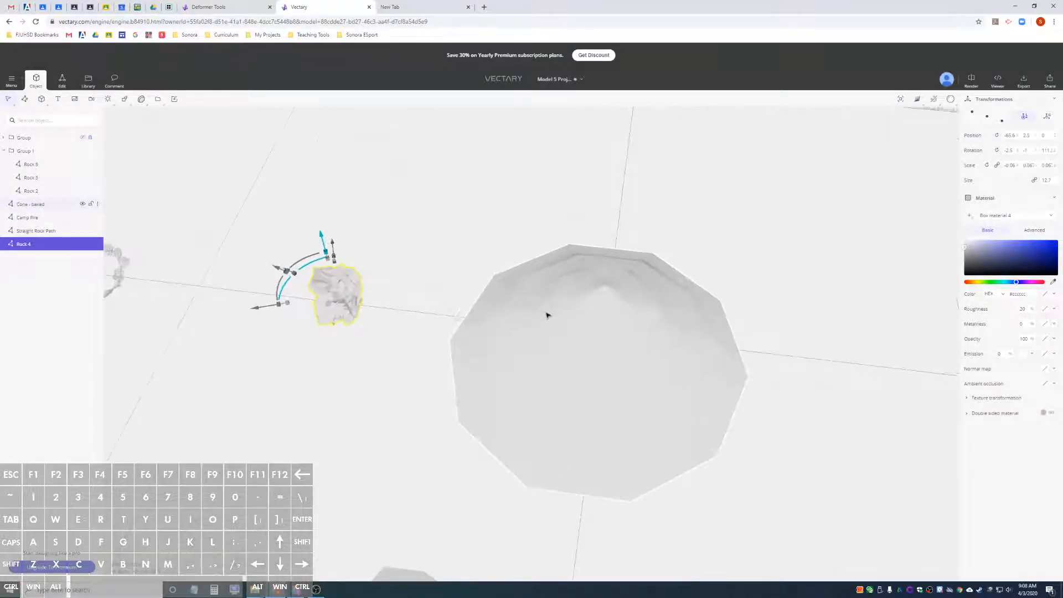
click(588, 319)
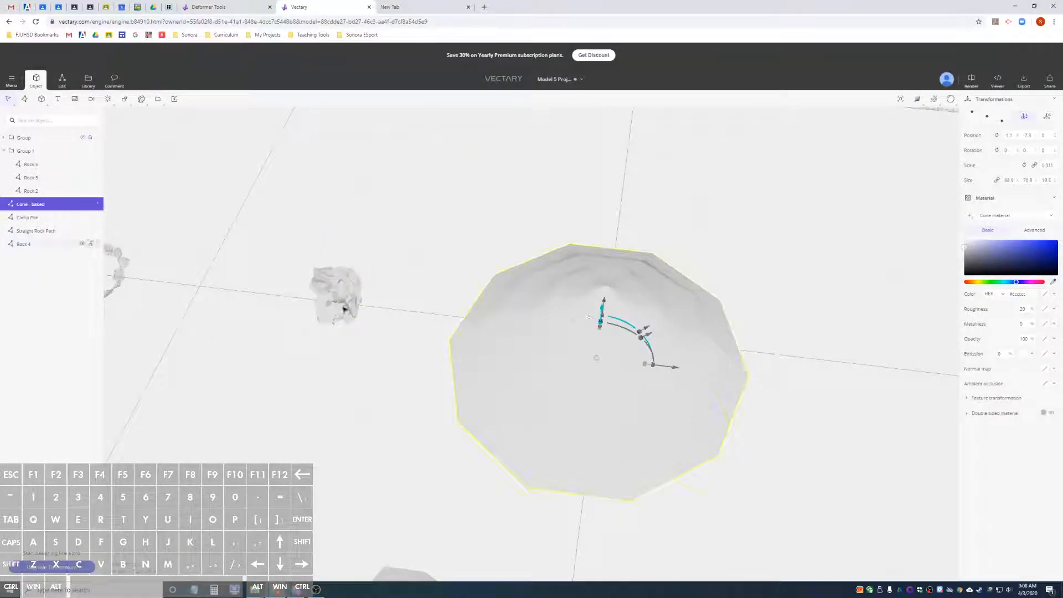
click(344, 309)
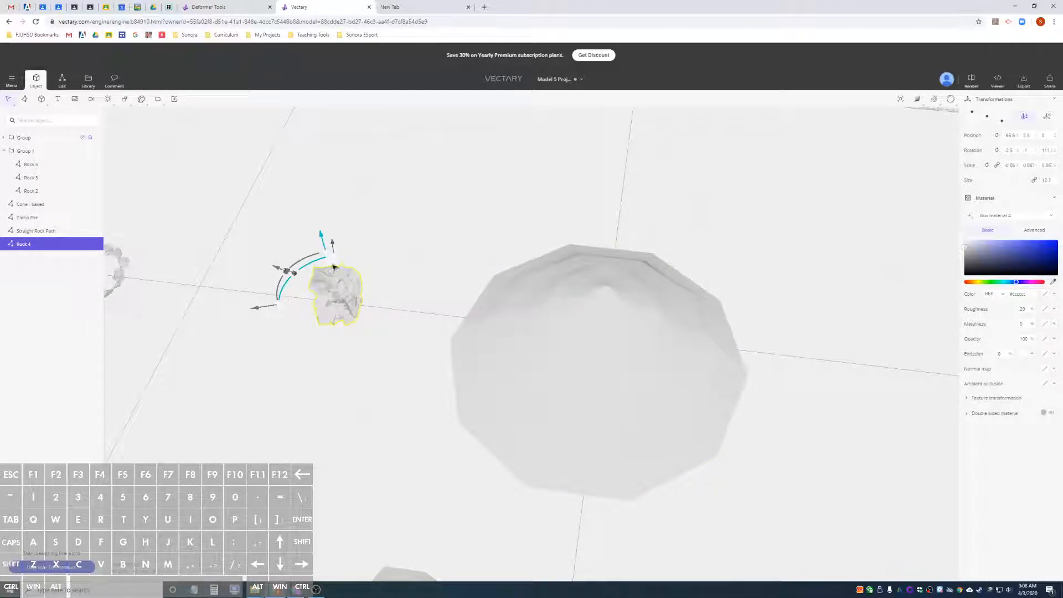
drag(333, 267, 341, 288)
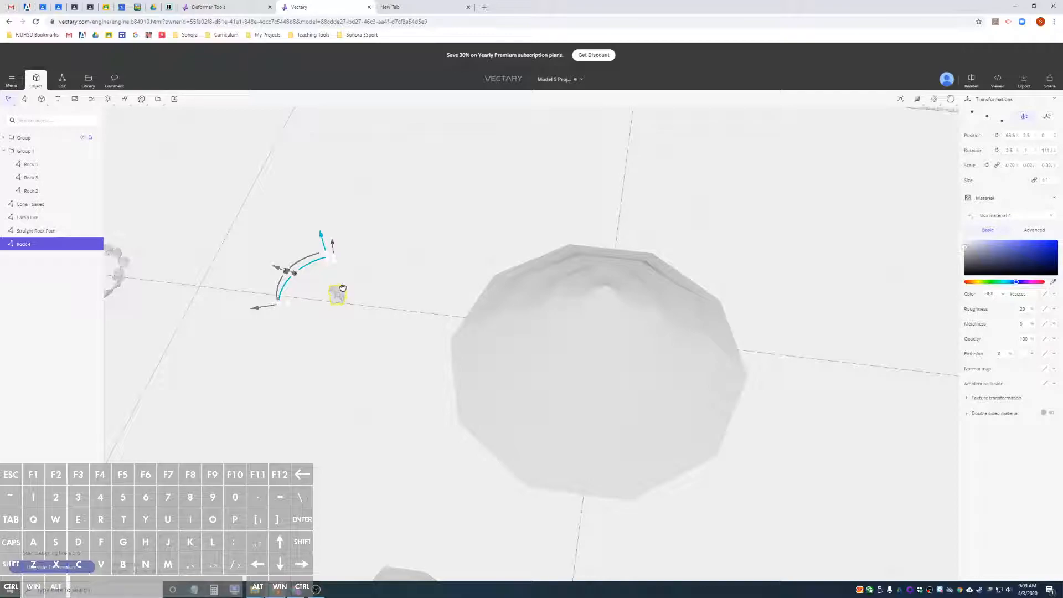
drag(343, 288, 343, 288)
Create an Array Object from the baked cone and Rock 4 to scatter rocks over the cone's points
click(39, 208)
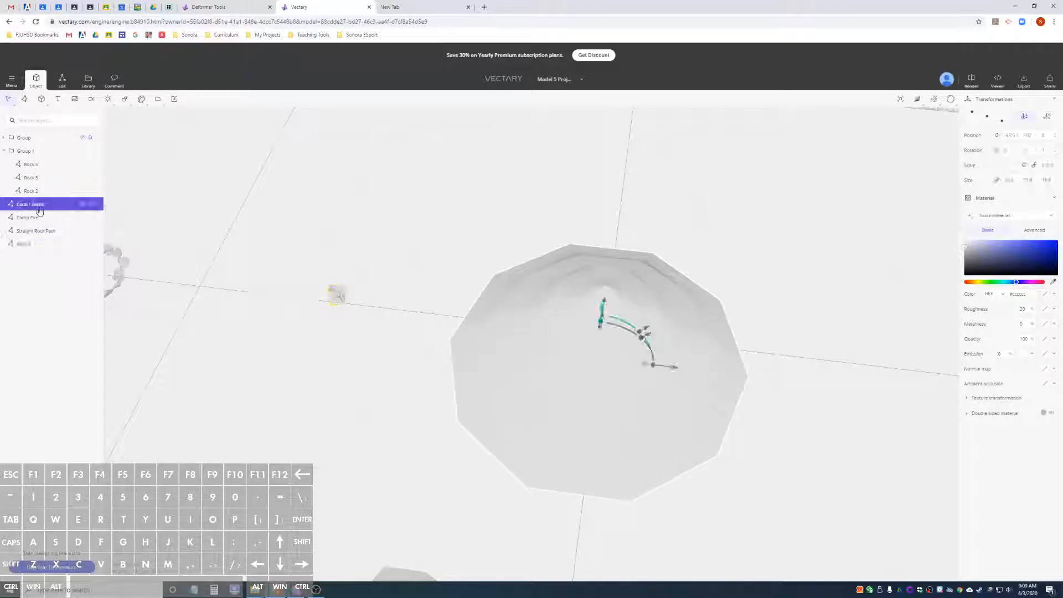
key(ctrl)
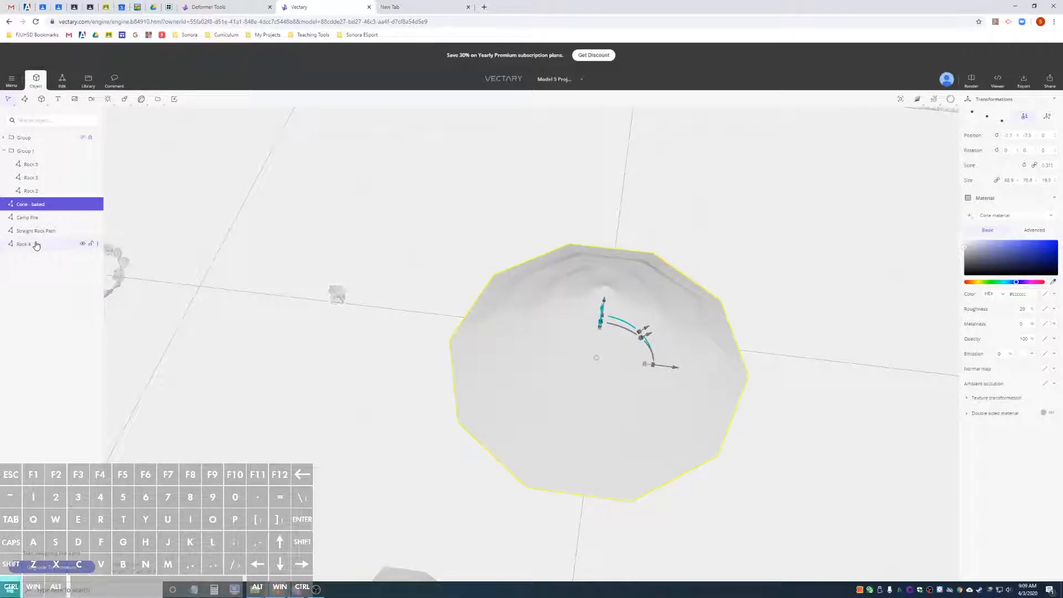
ctrl+click(36, 244)
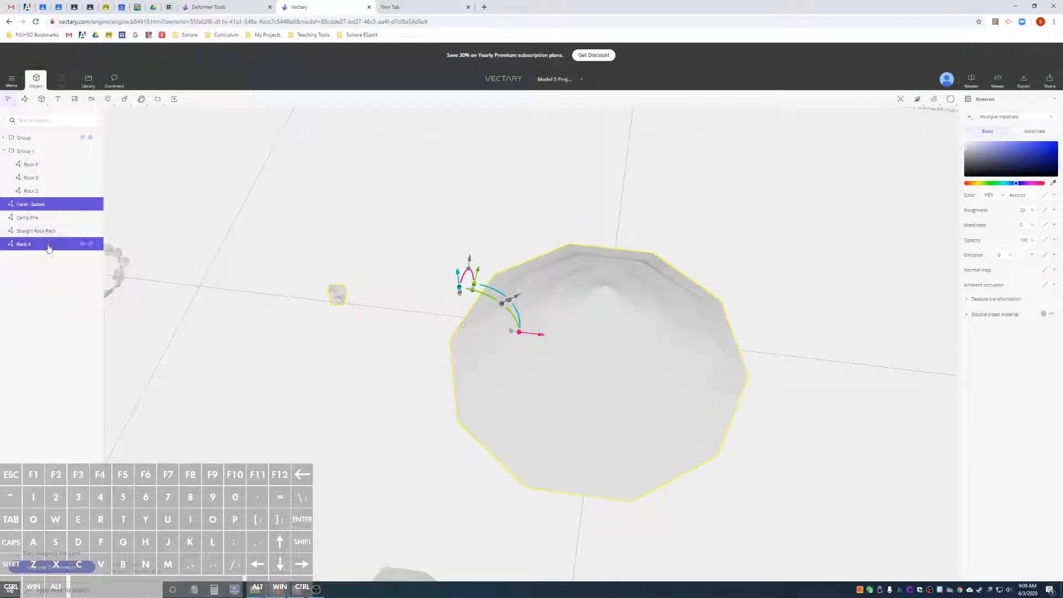
click(125, 100)
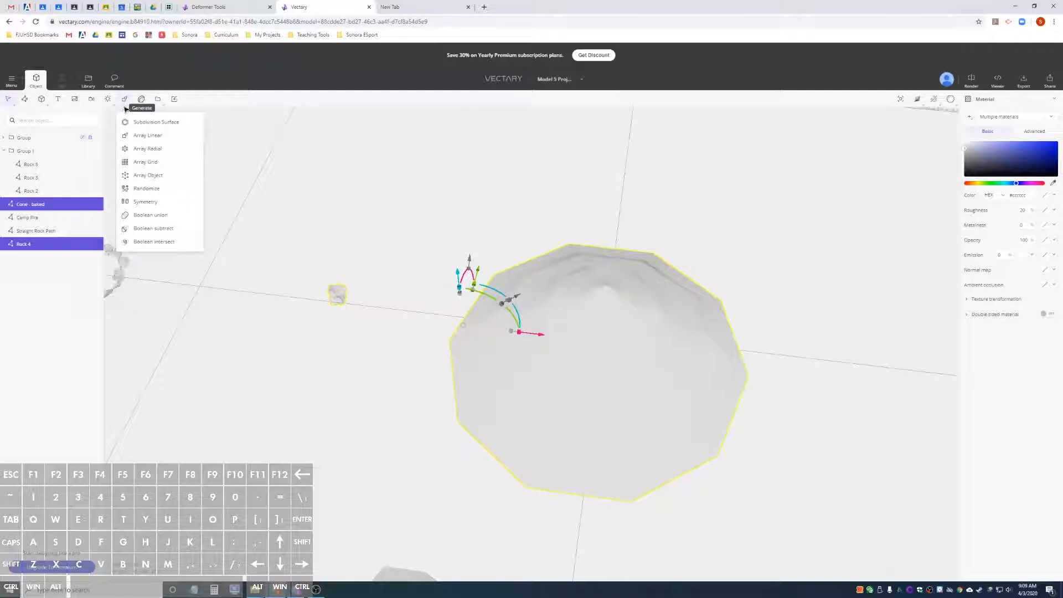
click(151, 180)
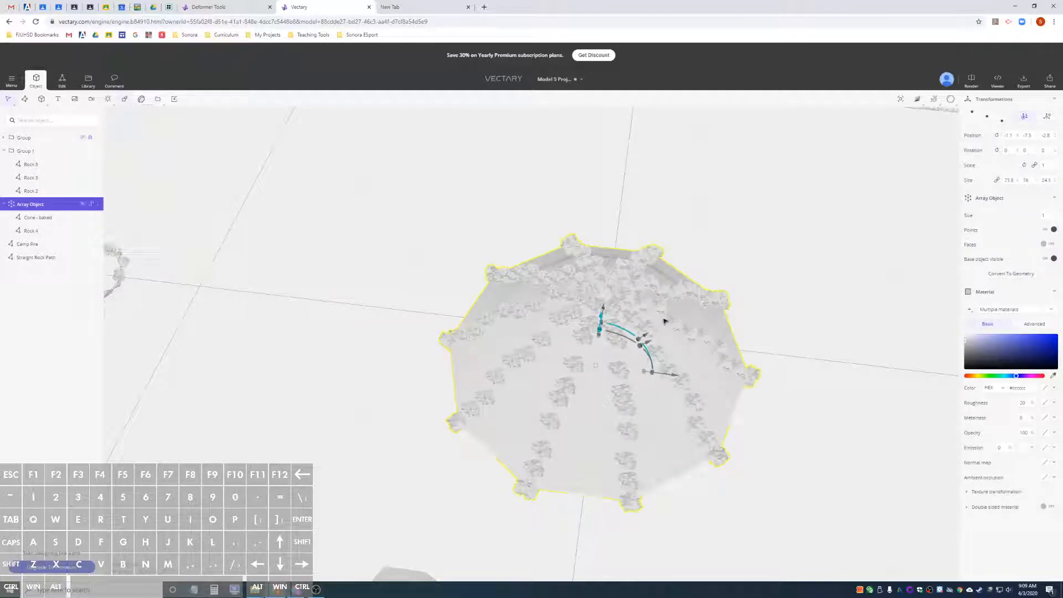
mouse_move(800, 323)
alt+mouse_down()
mouse_move(540, 309)
mouse_move(788, 337)
alt+mouse_up()
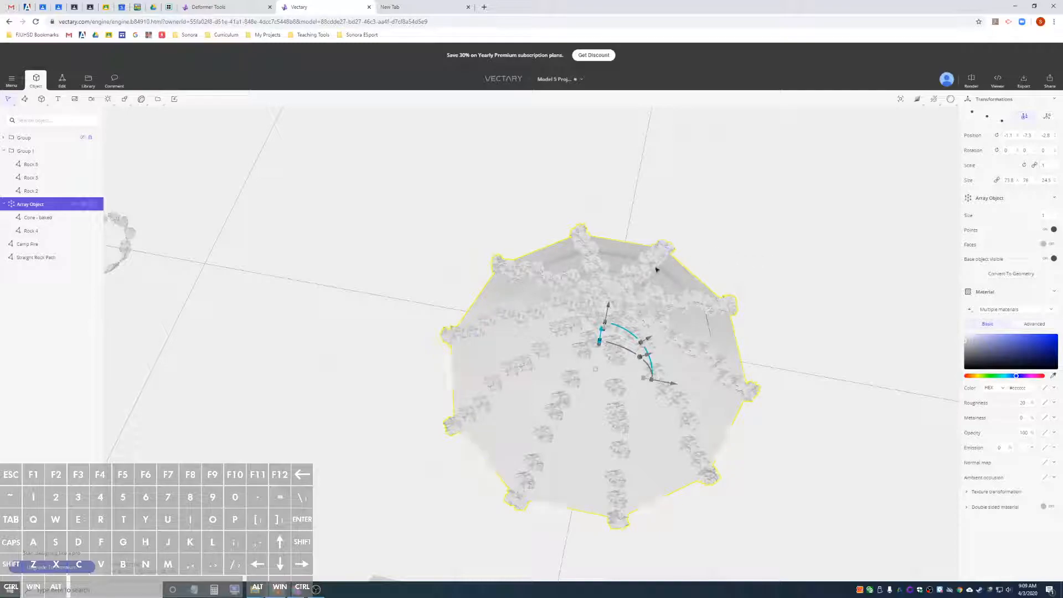
Enable Faces in the Array Object so rocks are also placed on the cone's faces, and inspect the coverage
click(1050, 245)
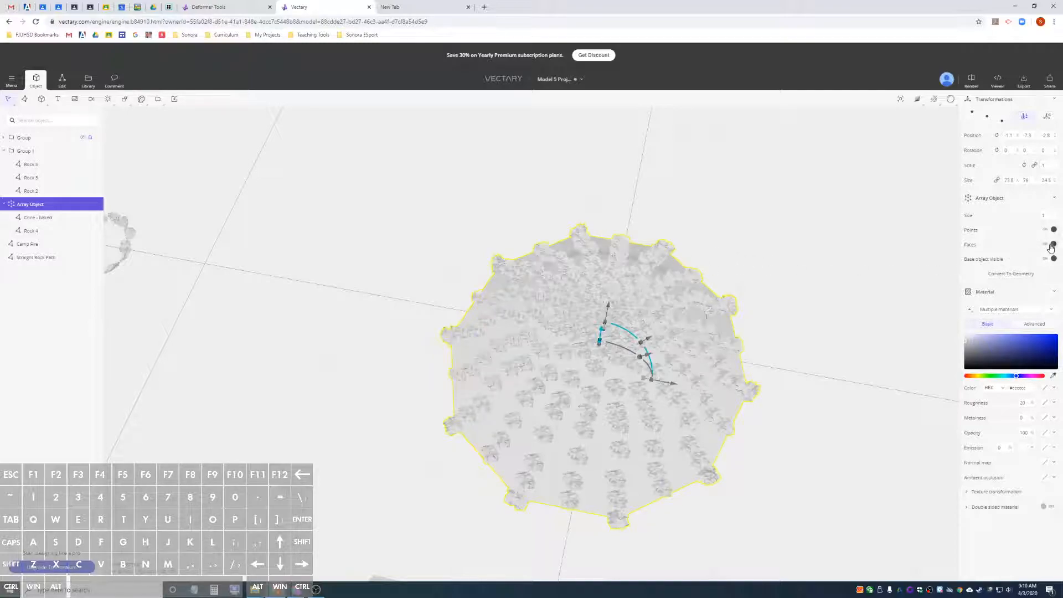
scroll(610, 404, up, 3)
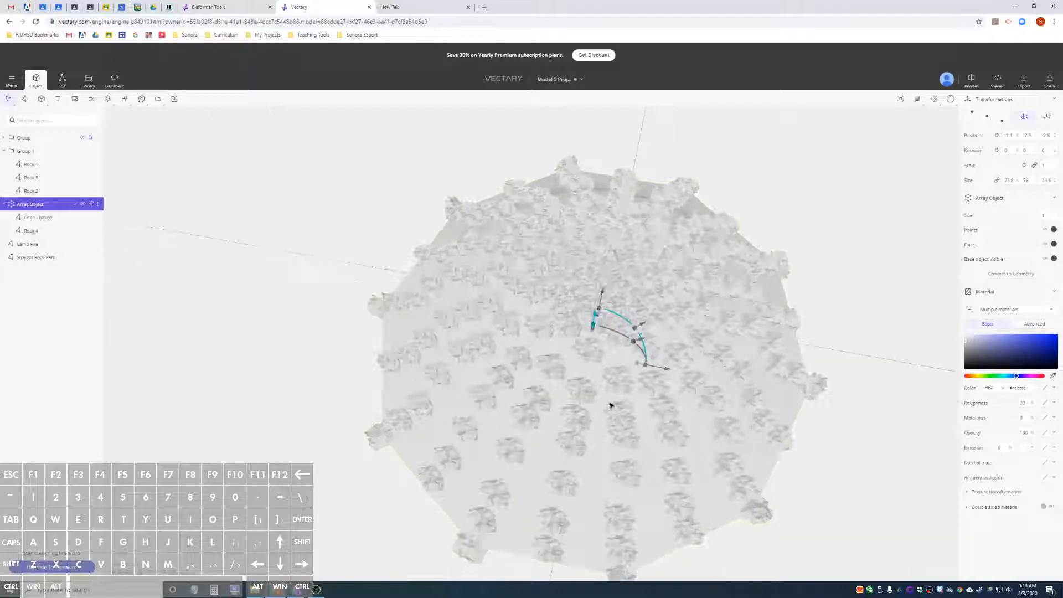
scroll(734, 367, down, 3)
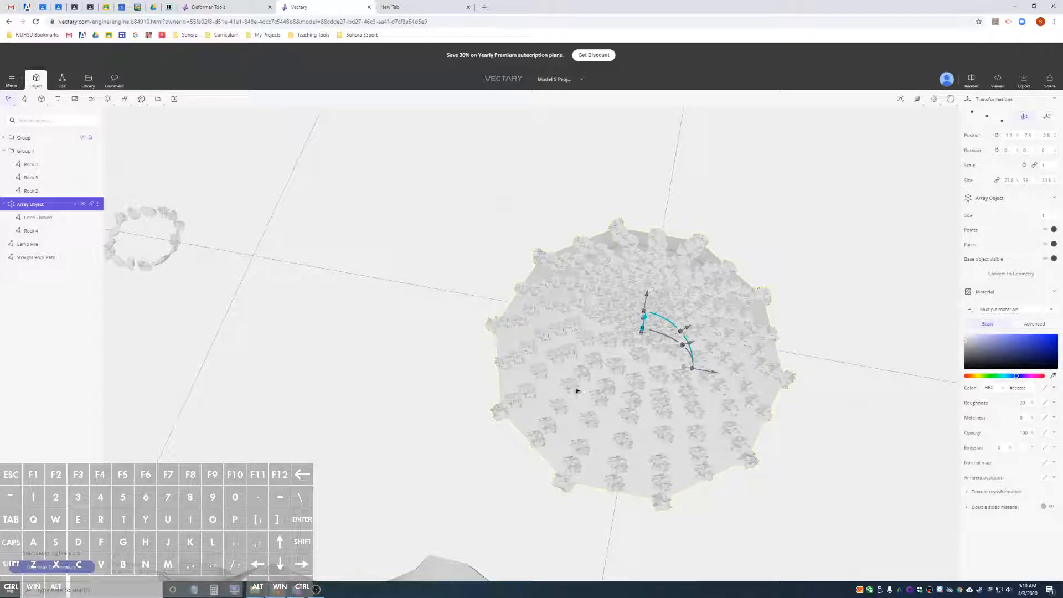
scroll(577, 388, up, 4)
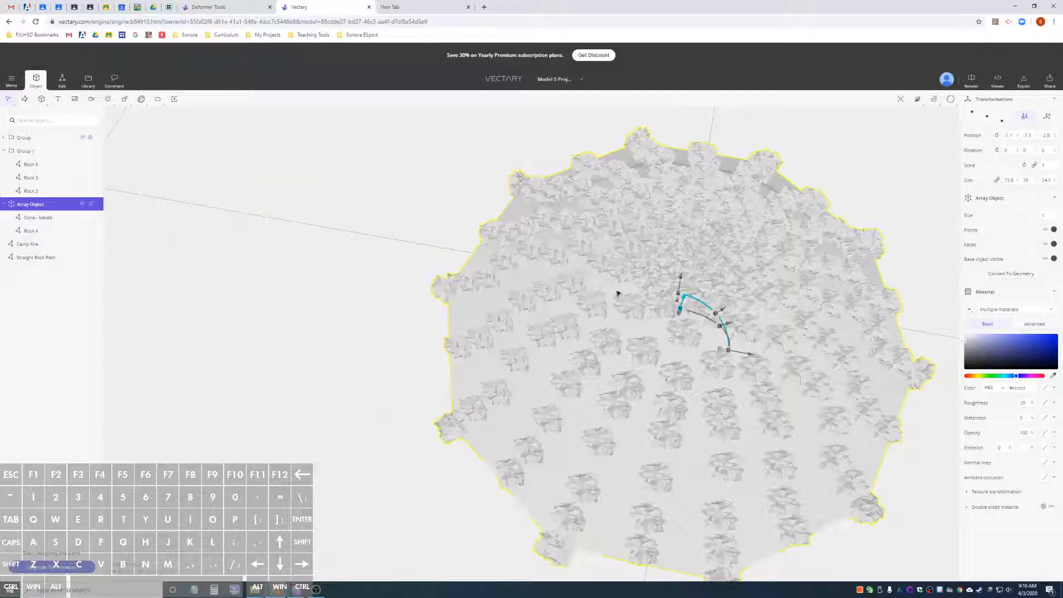
scroll(584, 284, down, 2)
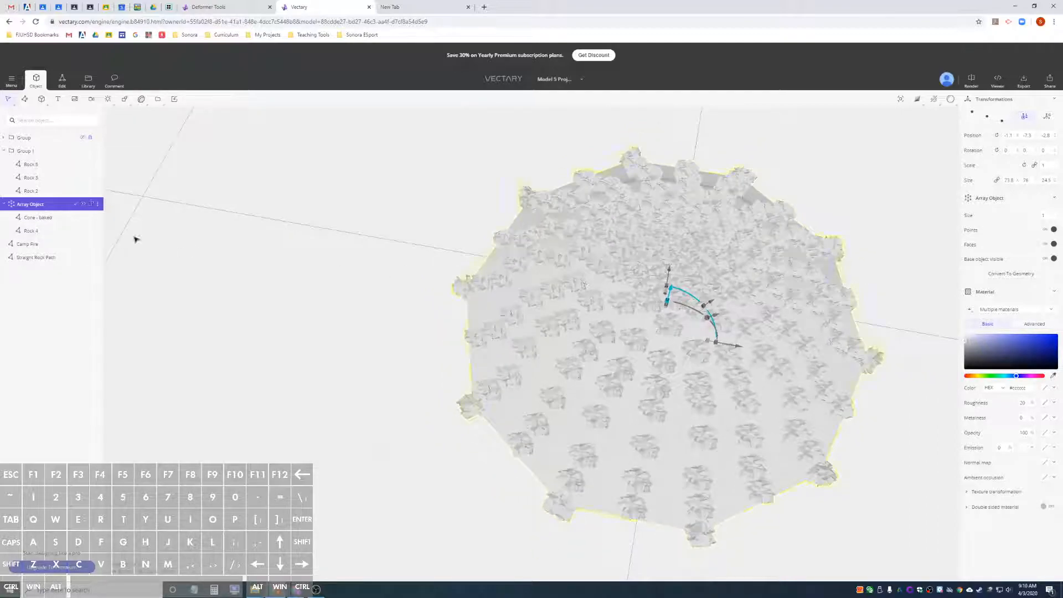
Enlarge Rock 4 inside the Array Object uniformly until the rock copies overlap and cover the cone
click(60, 223)
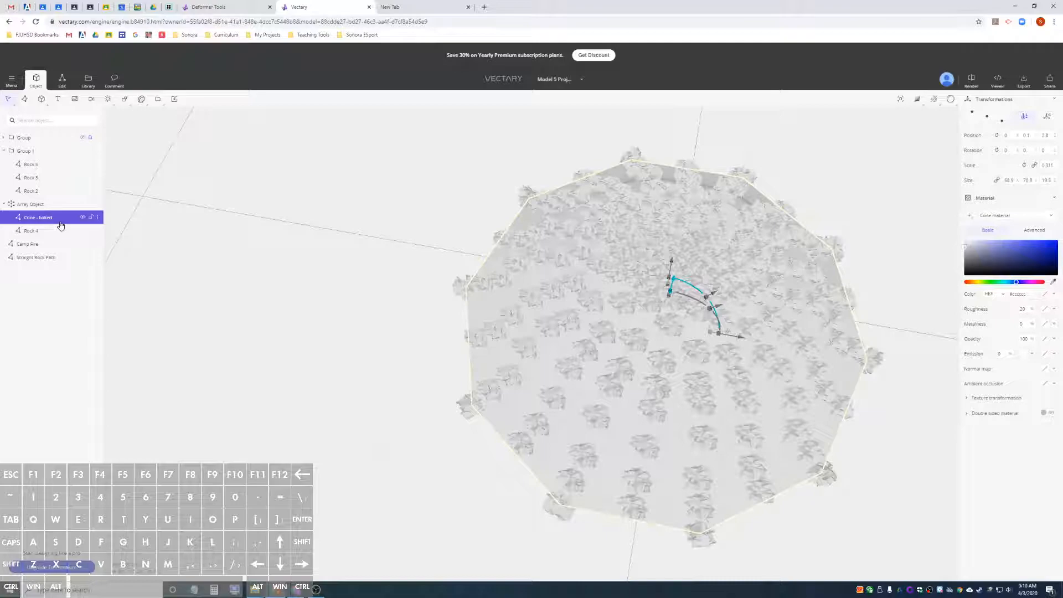
click(50, 233)
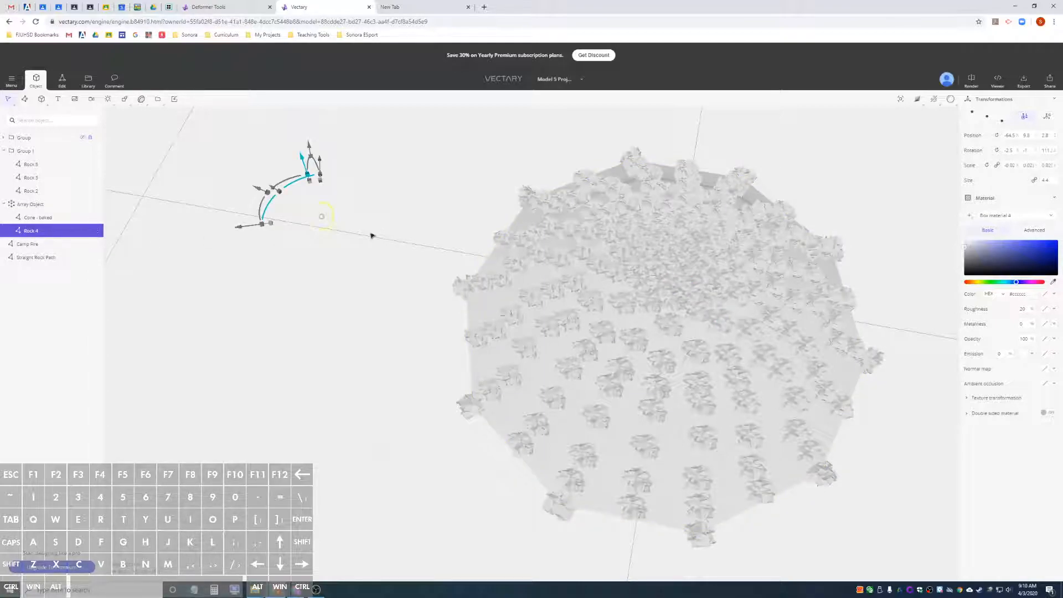
drag(272, 223, 209, 220)
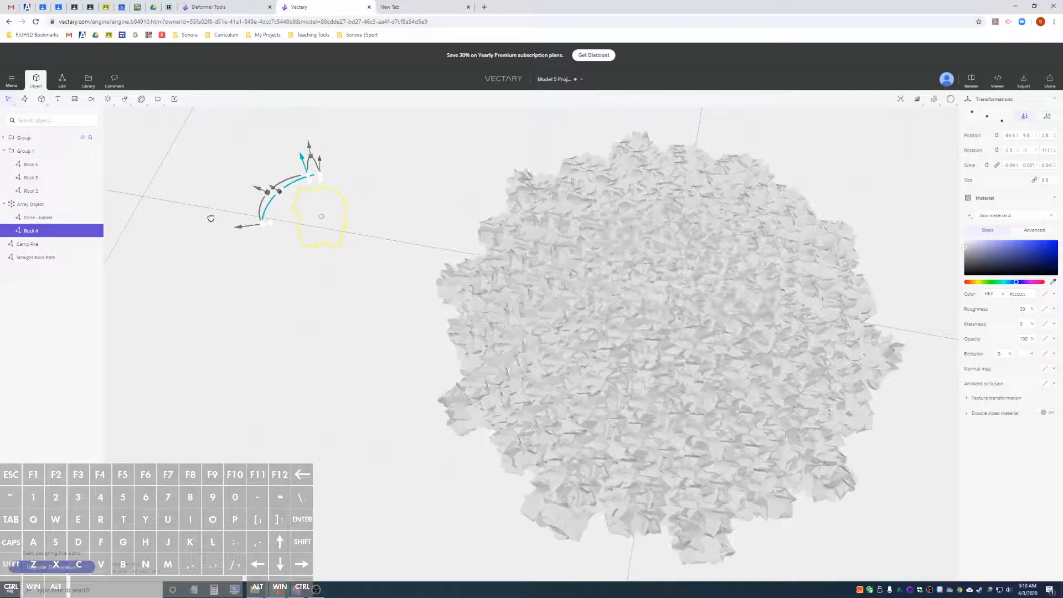
Turn off the Array Object's base object visibility and view the rock mound from another angle
click(46, 206)
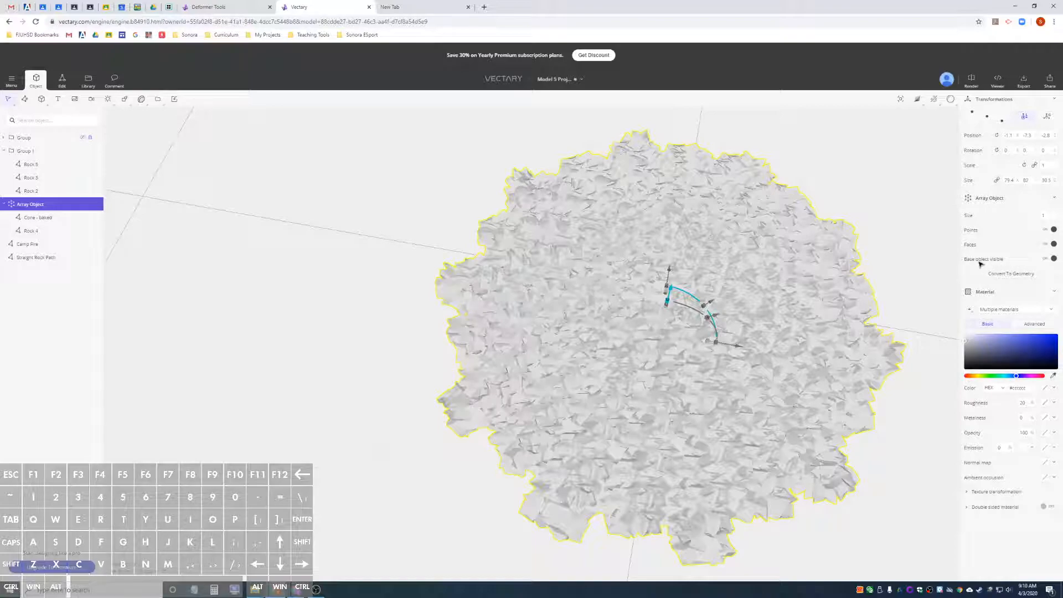
click(1053, 260)
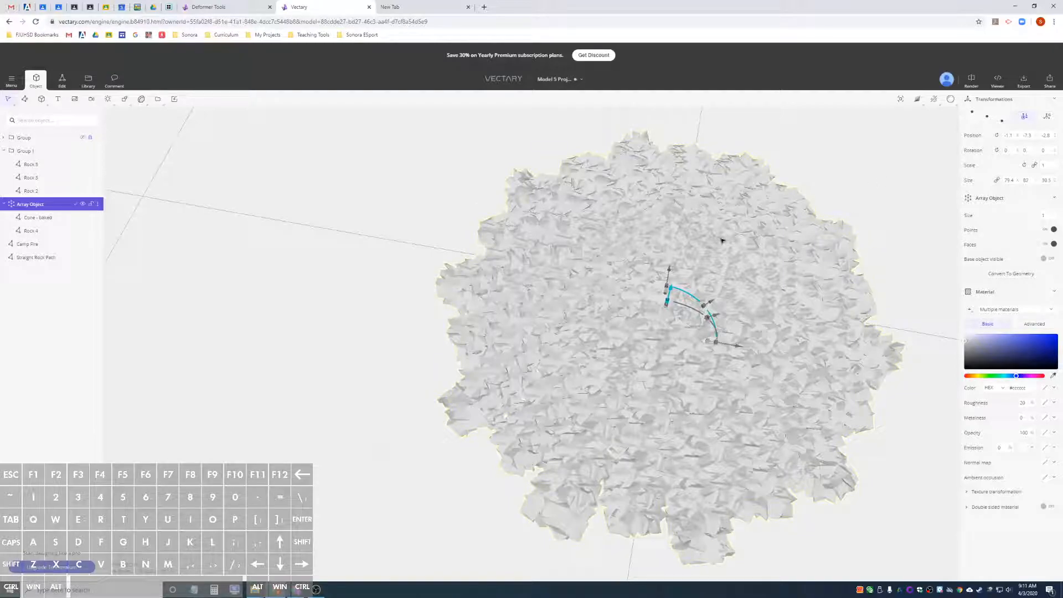
alt+drag(624, 253, 486, 223)
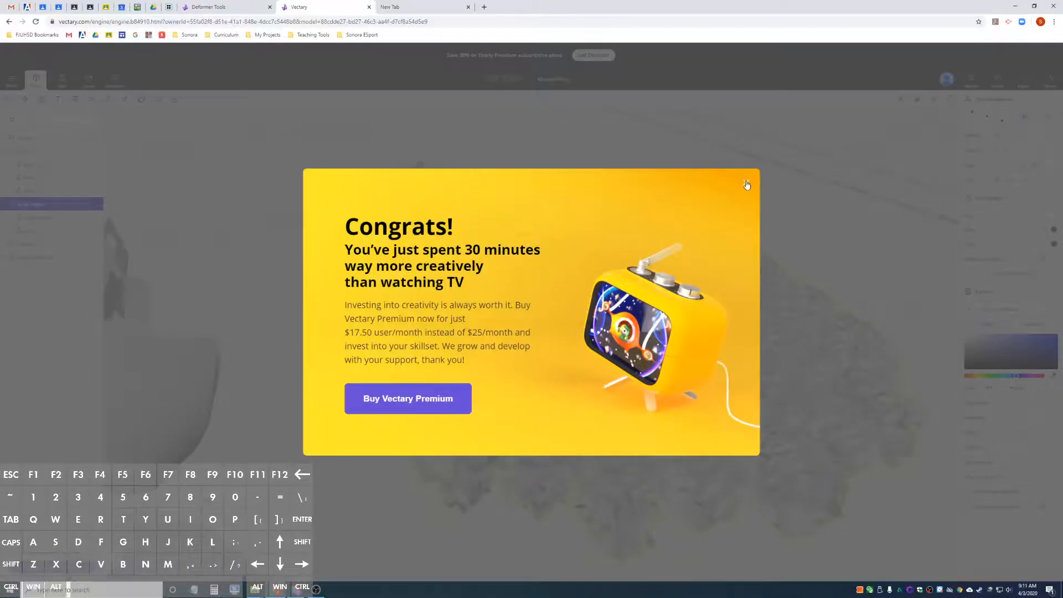
Dismiss the premium offer and apply Randomize to the Array Object
click(747, 185)
alt+drag(506, 294, 572, 332)
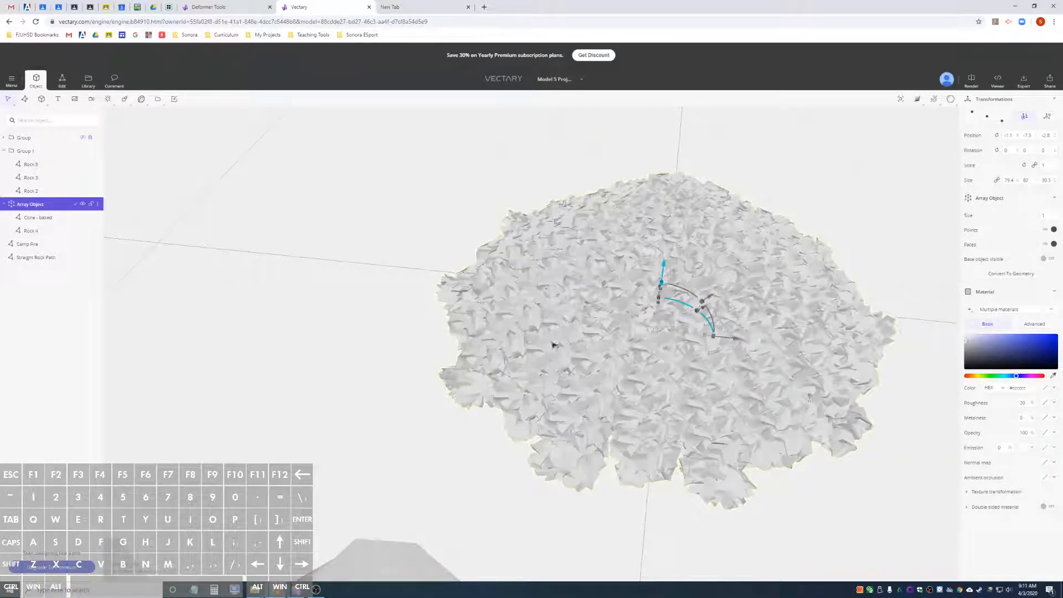
alt+drag(728, 231, 763, 258)
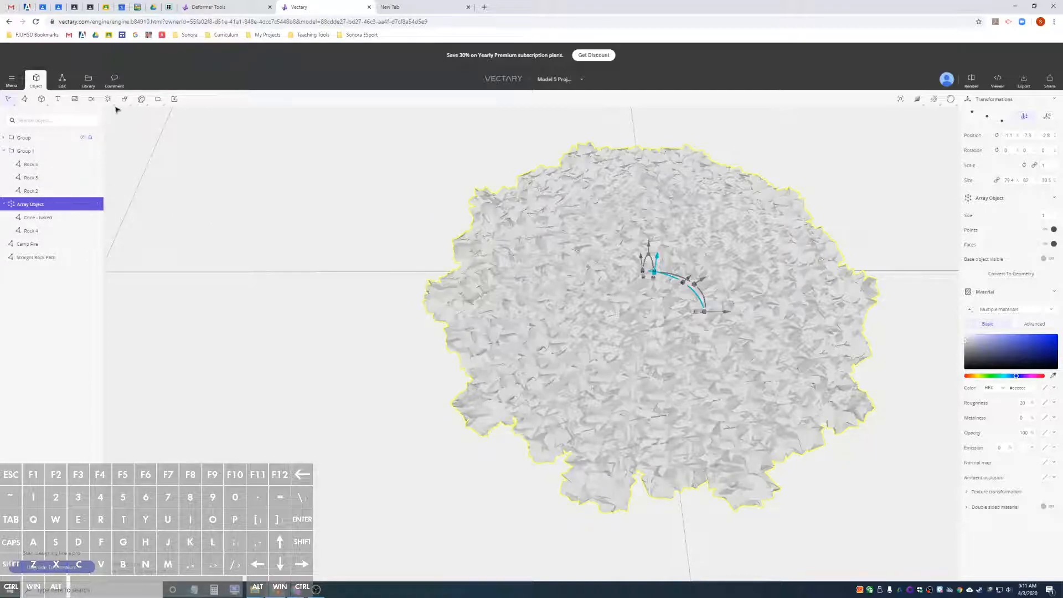
mouse_move(139, 104)
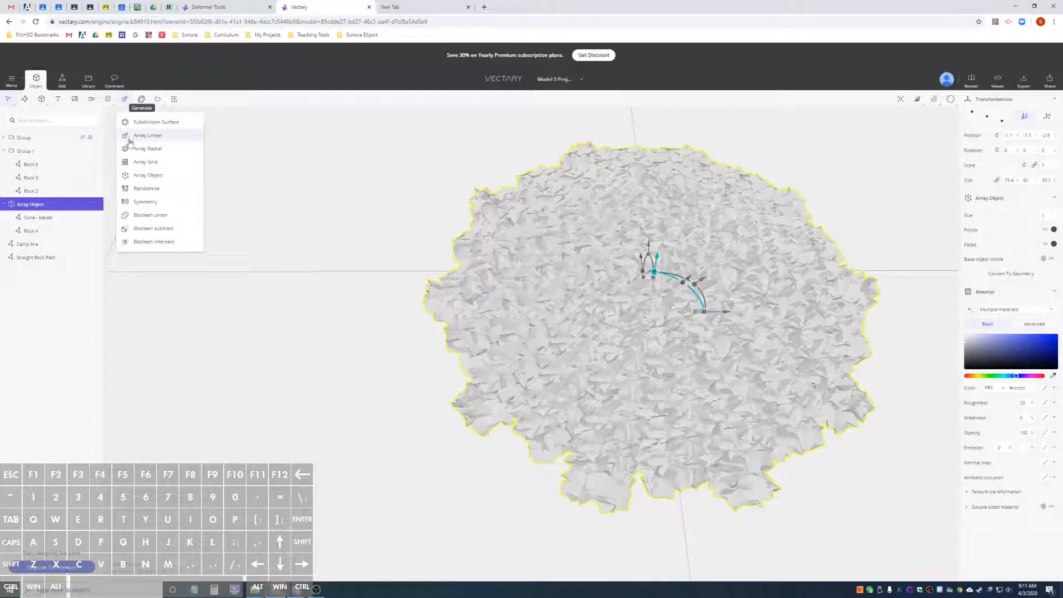
click(146, 188)
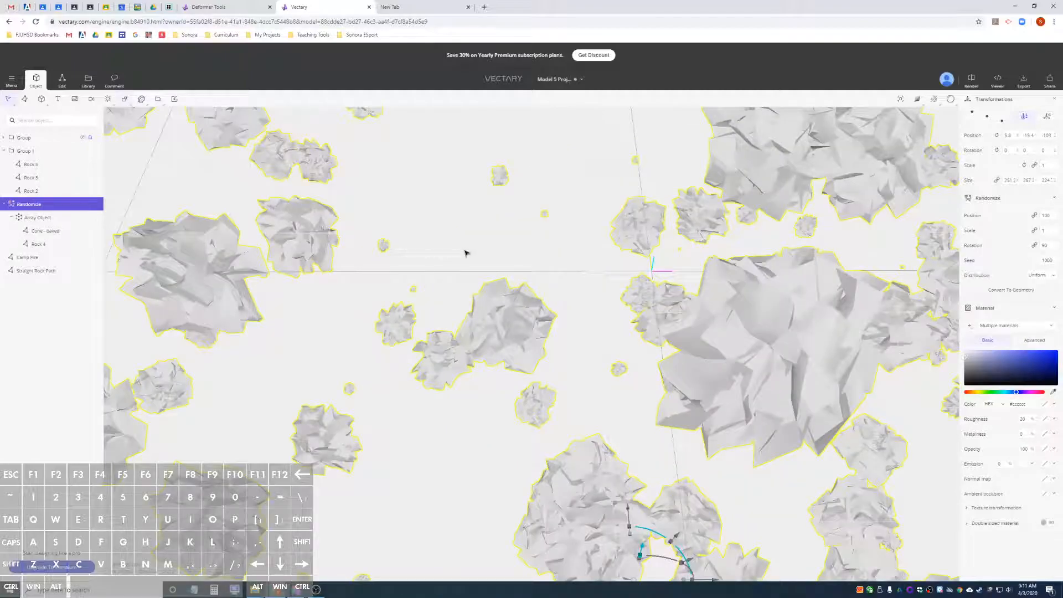
scroll(465, 253, down, 10)
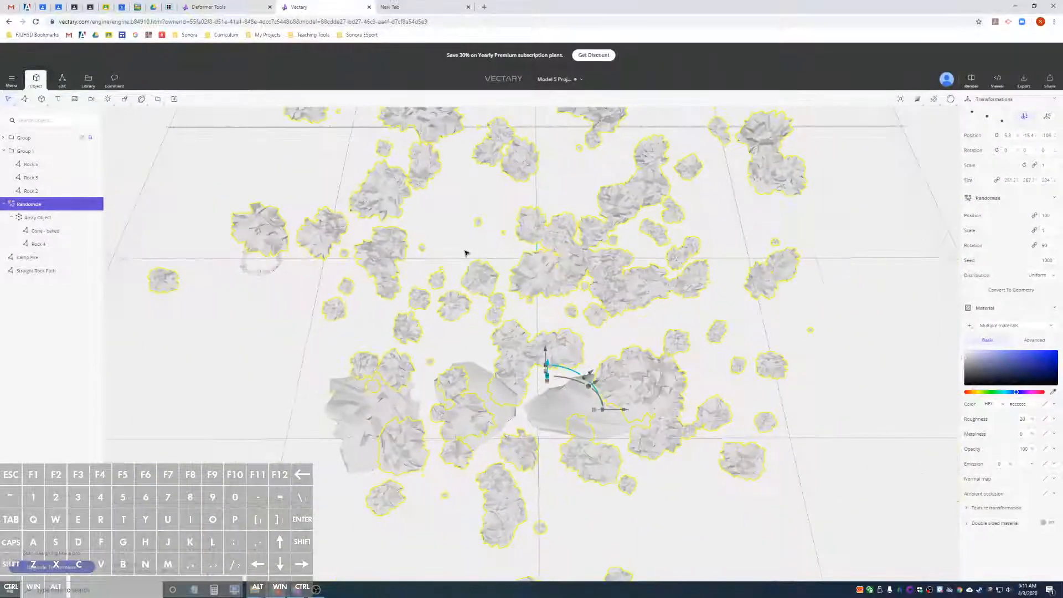
scroll(465, 252, down, 5)
scroll(465, 252, up, 7)
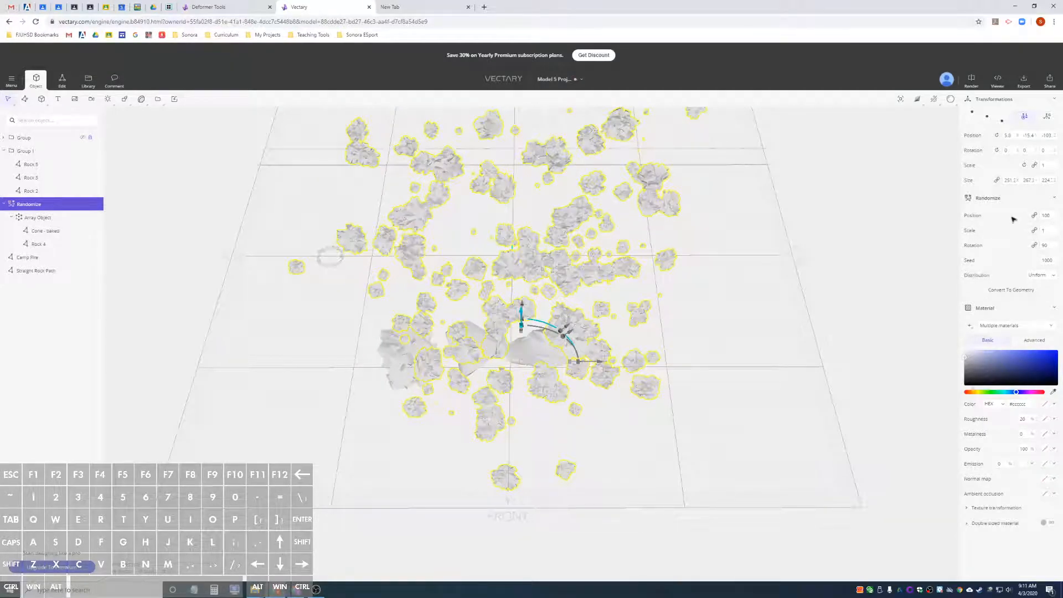
Reduce the Randomize position amount to 1, inspect the rock mound, and set the amount to 0
click(1050, 217)
text(1)
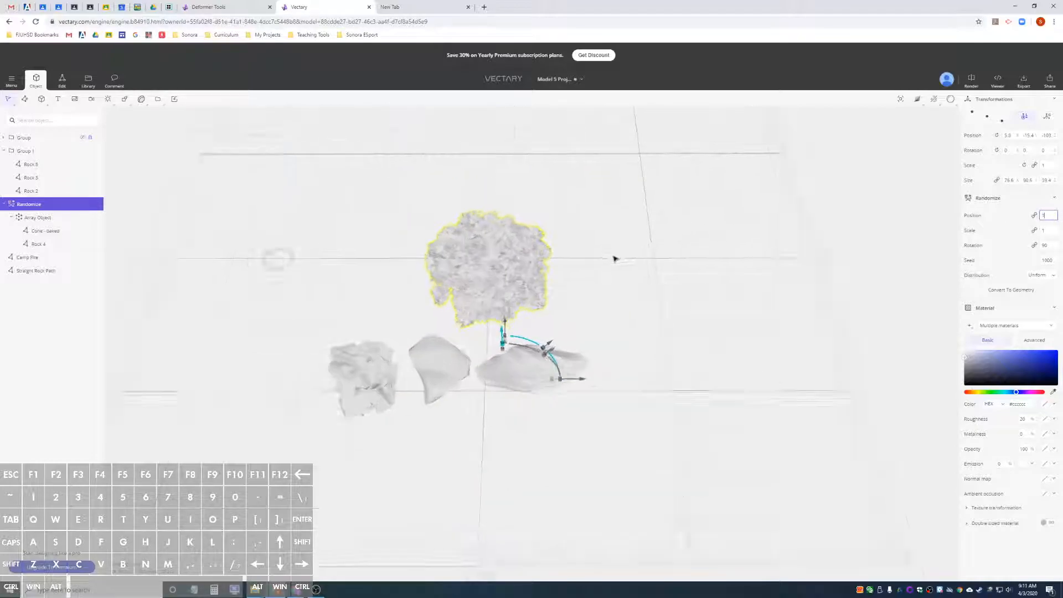
scroll(480, 267, up, 8)
mouse_move(420, 240)
alt+mouse_down()
mouse_move(466, 272)
mouse_move(420, 254)
alt+mouse_up()
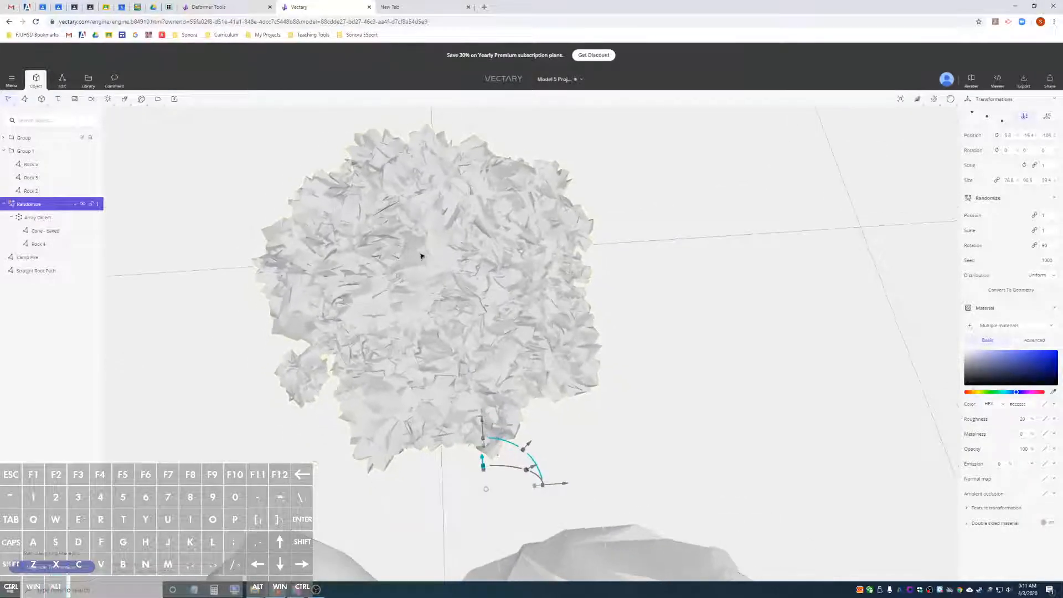
click(1046, 215)
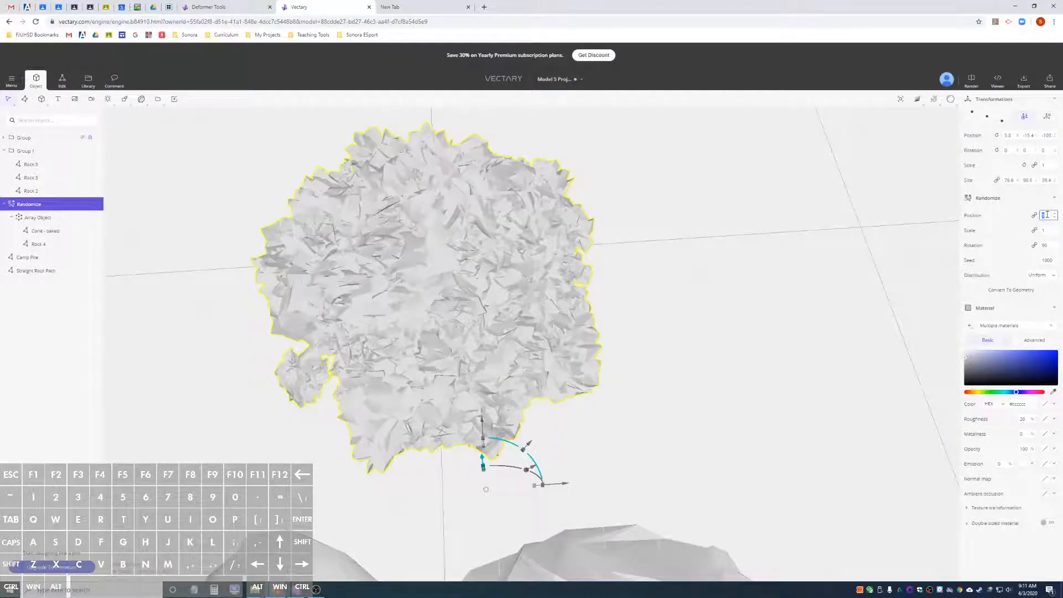
text(0)
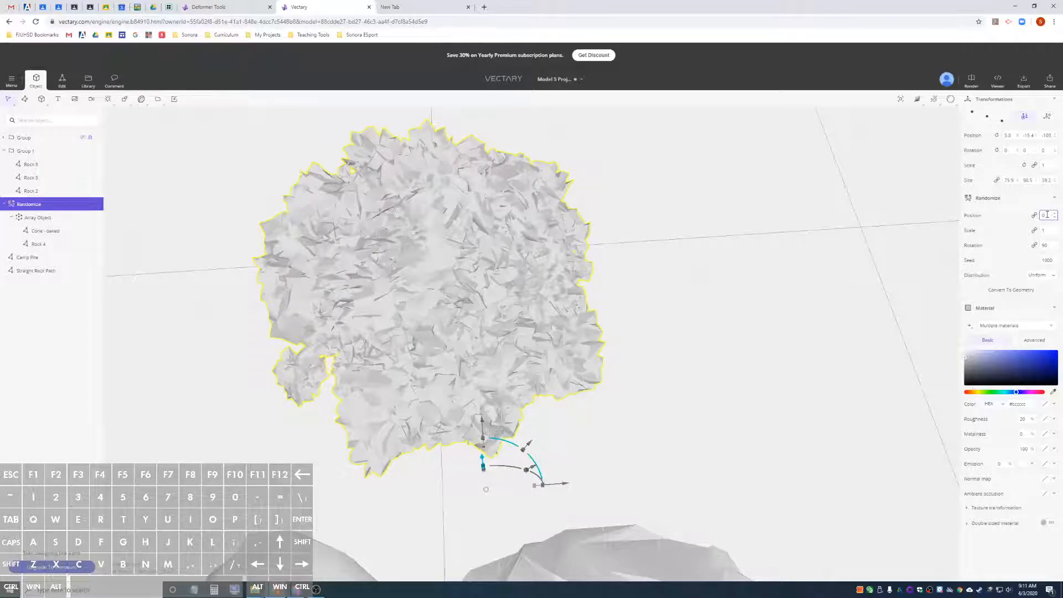
Set the Randomize rotation to 120, try a scale variation of 2, and inspect the mound from another angle
click(1046, 244)
mouse_move(1055, 244)
mouse_down()
mouse_move(1054, 272)
mouse_move(1052, 231)
mouse_up()
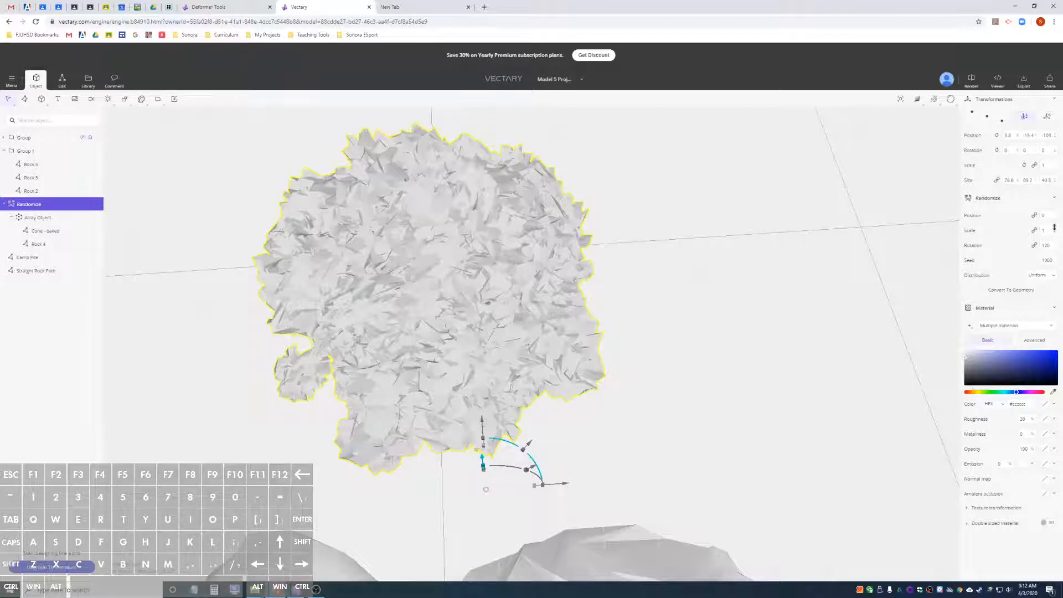
text(2)
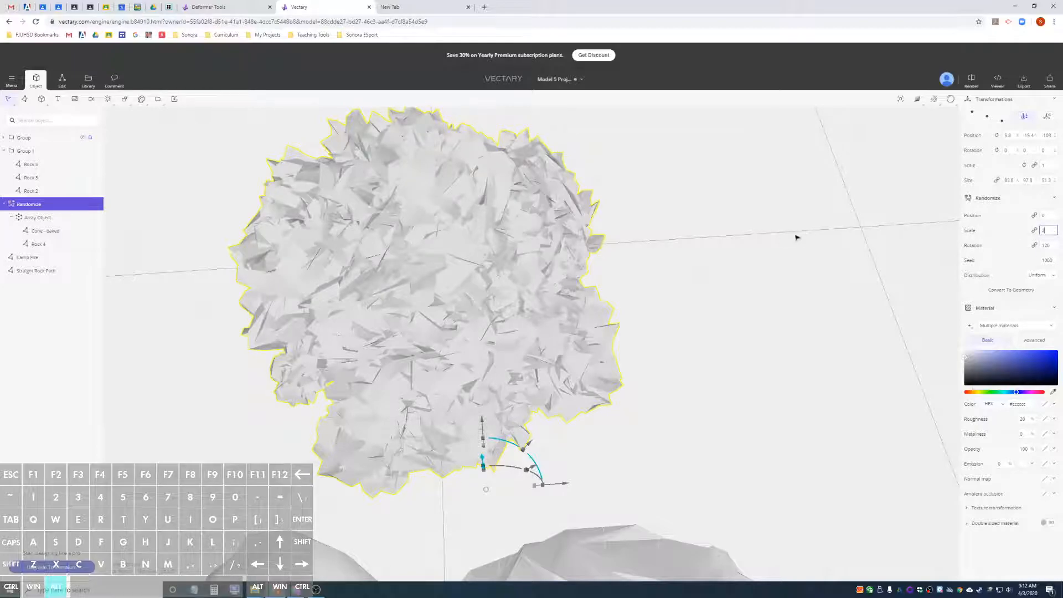
alt+drag(805, 235, 600, 195)
alt+drag(692, 244, 593, 226)
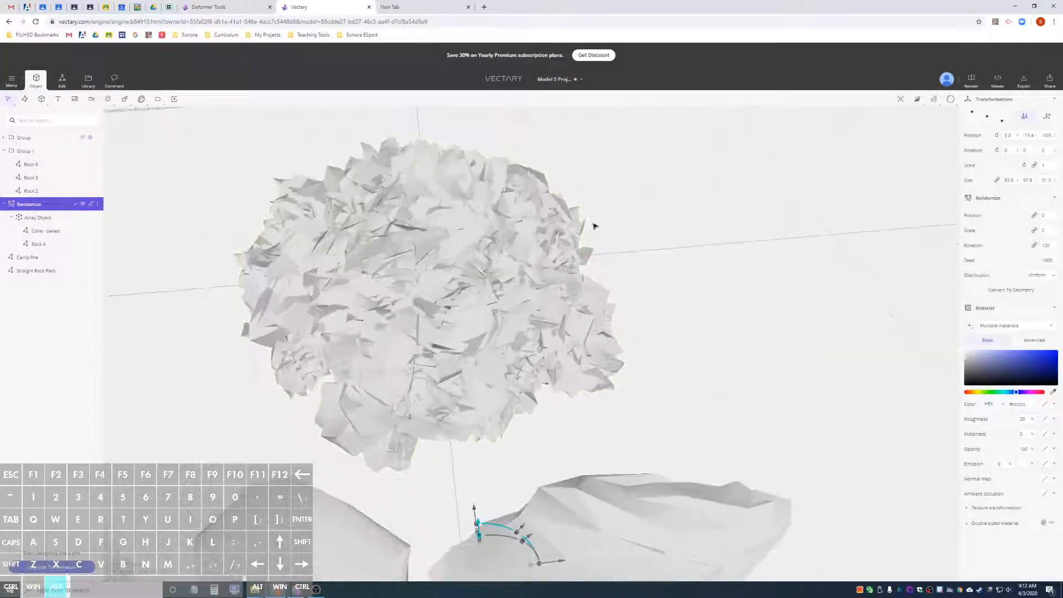
Set the Randomize scale variation to 0.5
double_click(1049, 231)
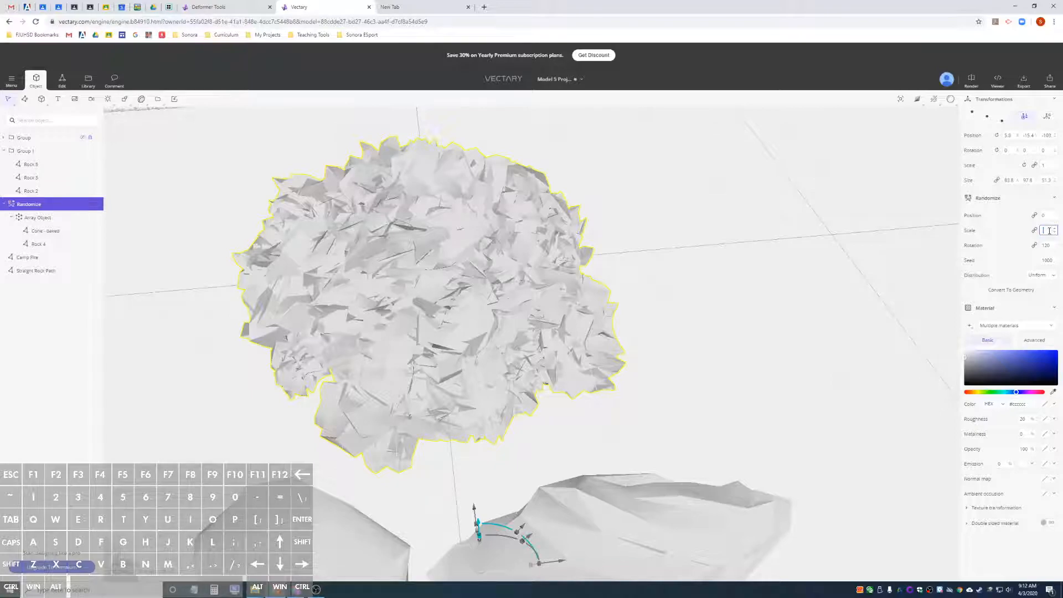
text(0.5)
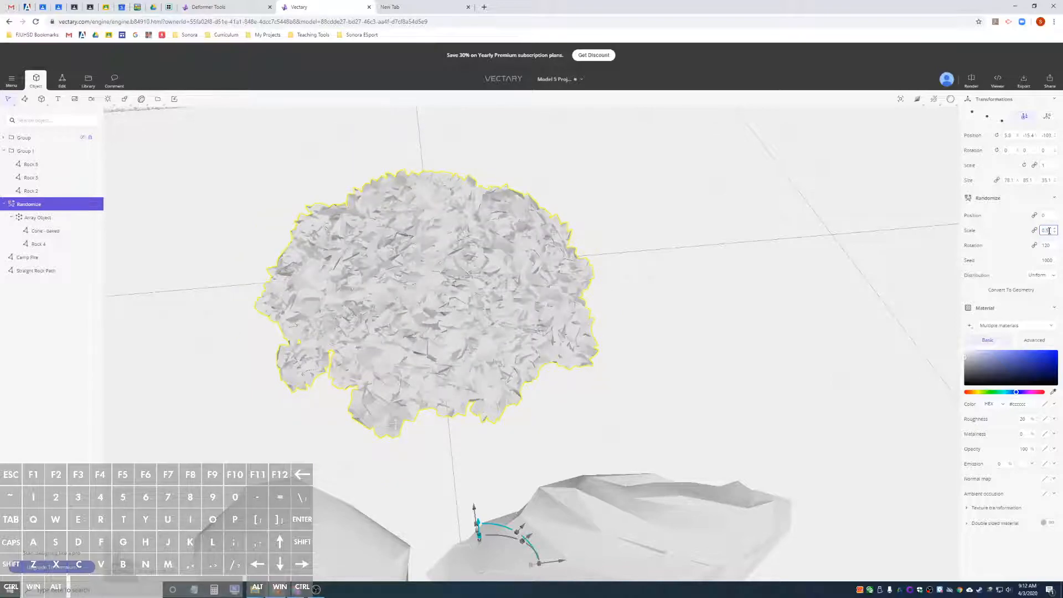
click(759, 197)
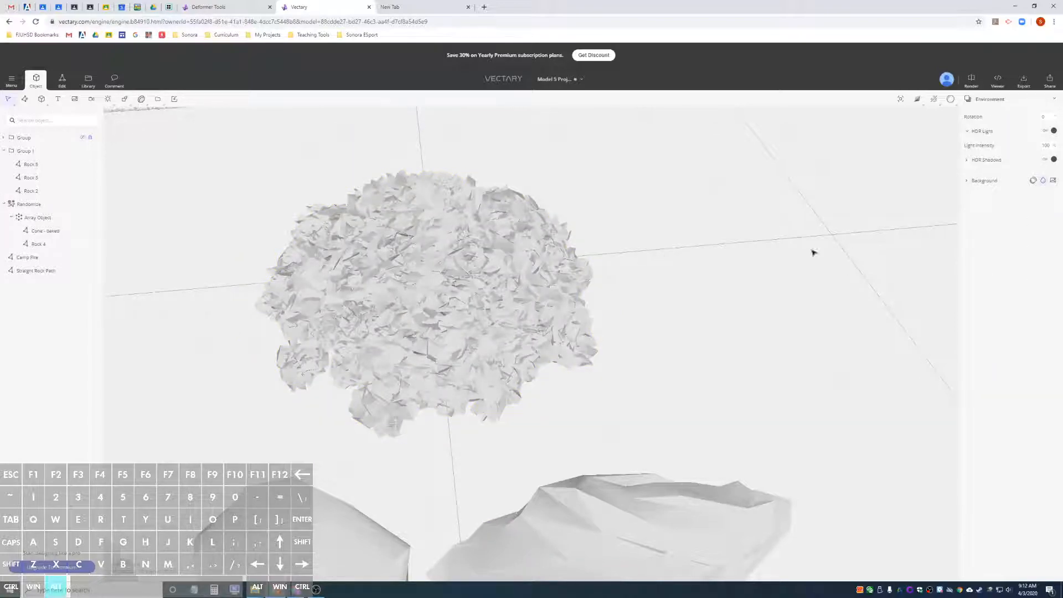
Change the Randomize seed to get a different rock arrangement and inspect the mound from several angles
click(29, 205)
mouse_move(587, 300)
mouse_down()
mouse_move(325, 281)
mouse_move(367, 244)
mouse_move(323, 230)
mouse_move(502, 269)
mouse_move(553, 290)
mouse_move(555, 301)
mouse_move(581, 299)
mouse_up()
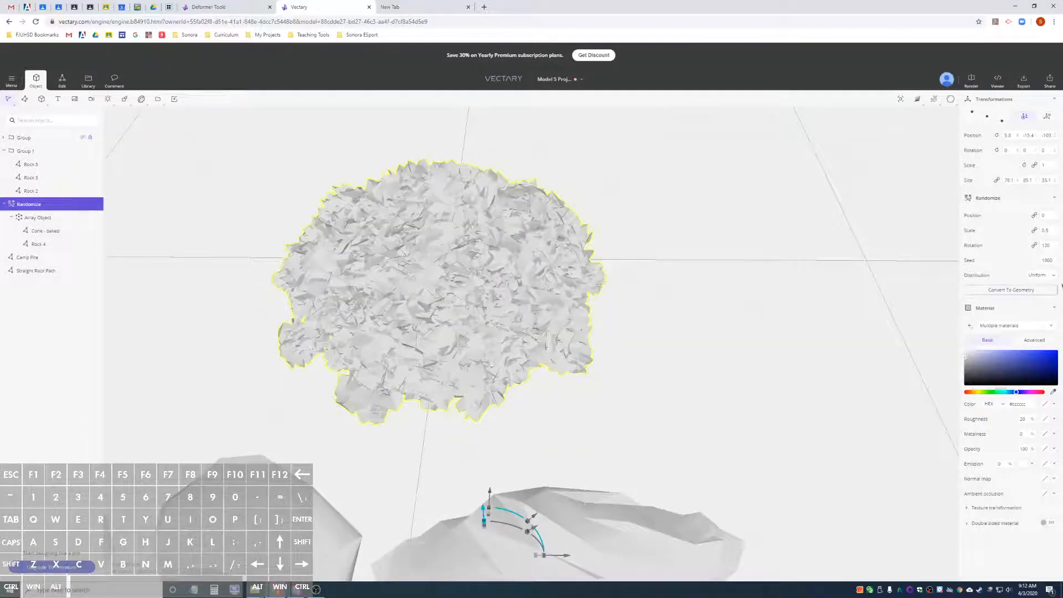
drag(1055, 259, 1053, 278)
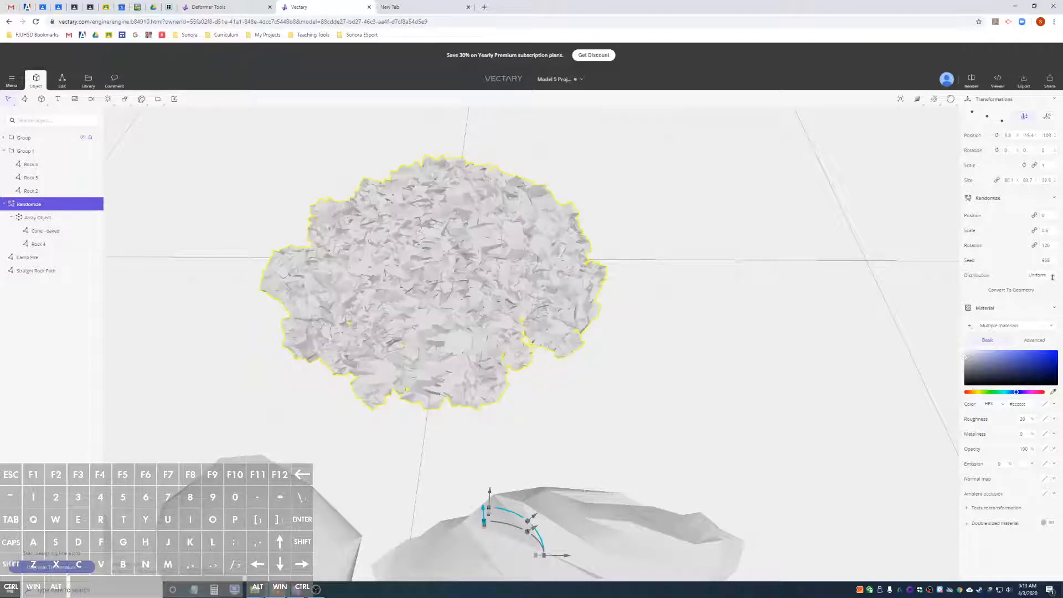
alt+drag(882, 263, 892, 289)
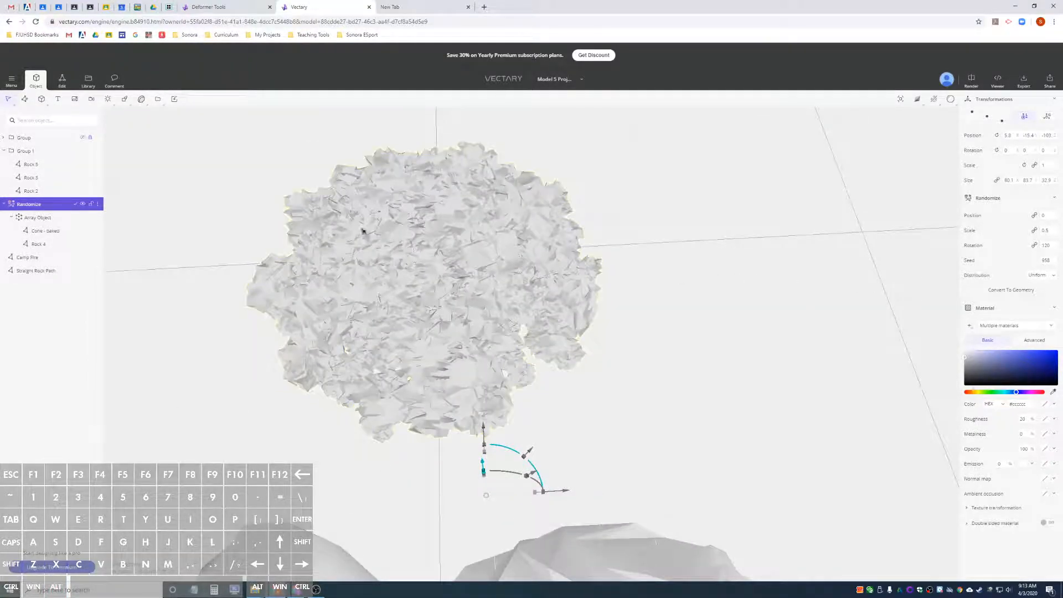
alt+drag(578, 264, 415, 212)
alt+drag(479, 235, 437, 253)
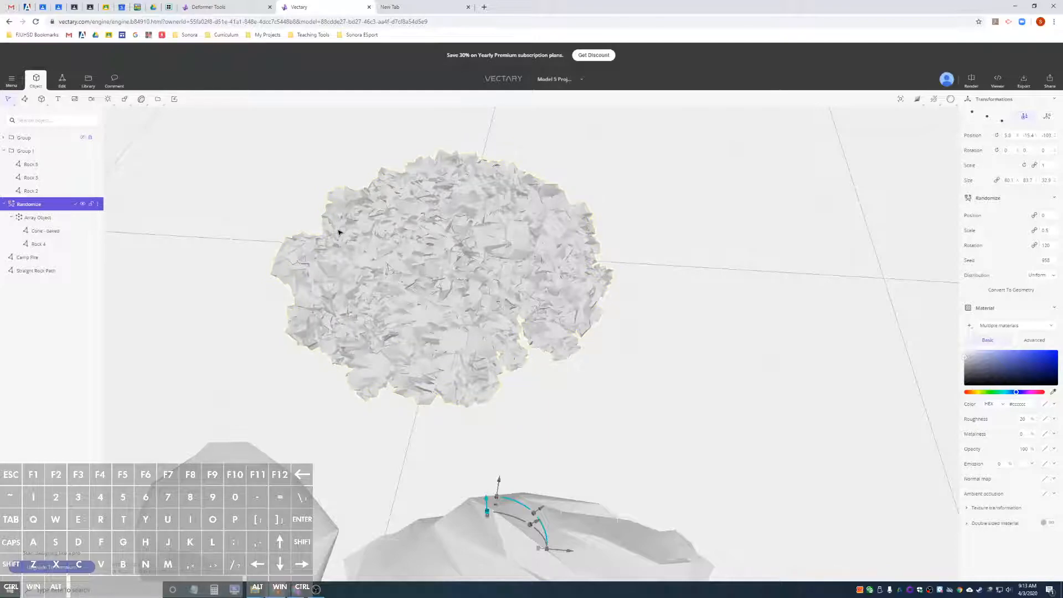
Merge the Randomize object with its children into one mesh and rename it Rock Mound
right_click(44, 209)
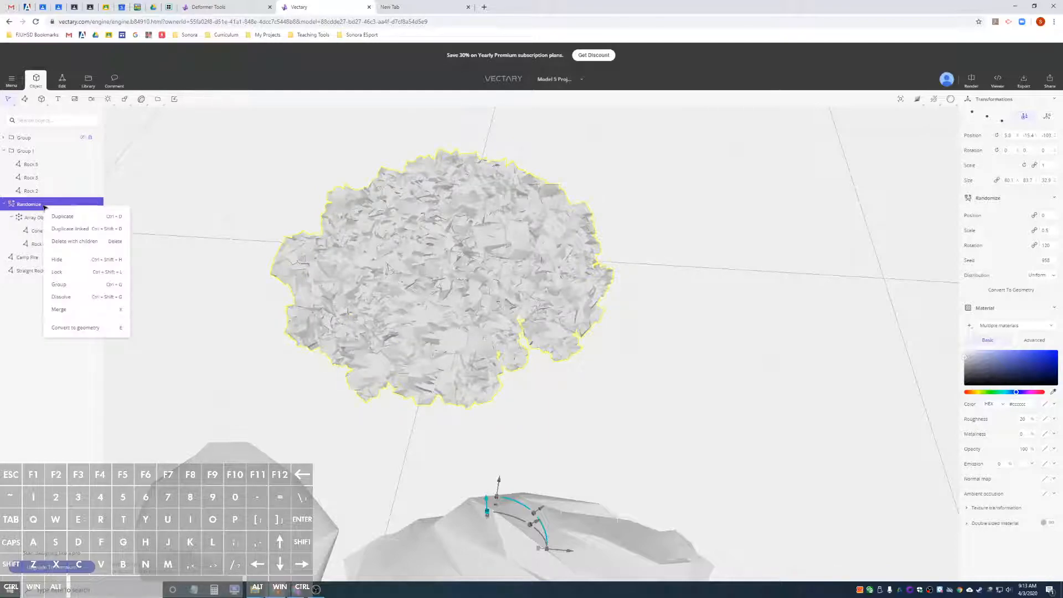
click(93, 310)
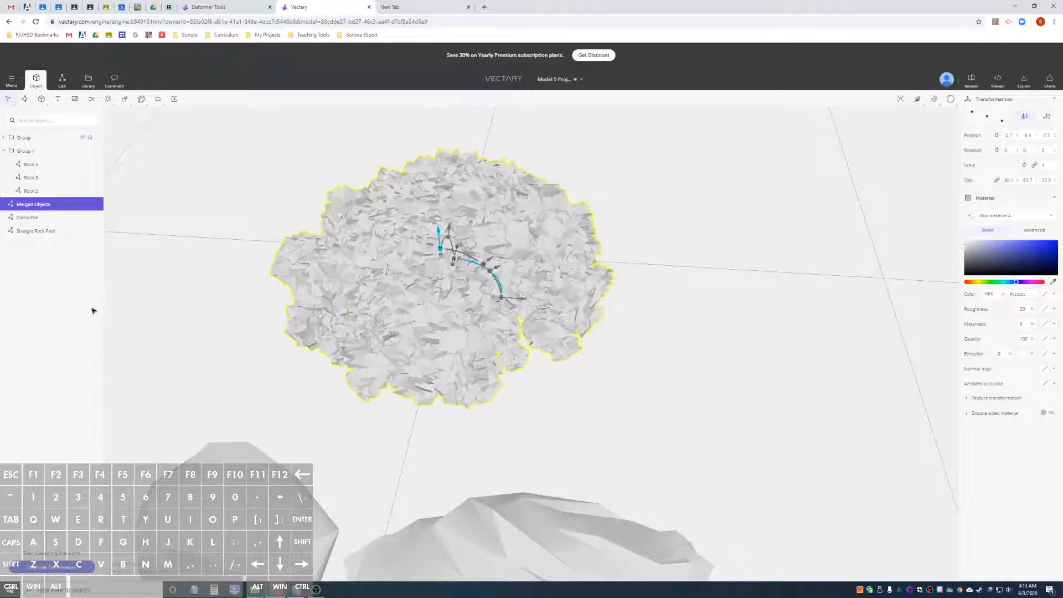
double_click(41, 205)
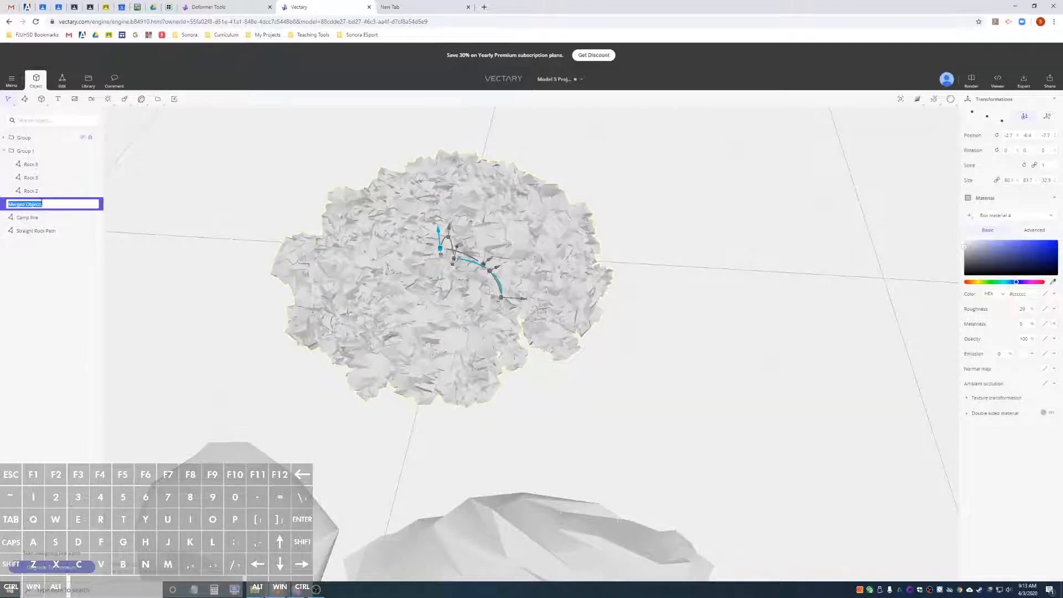
text(Rock)
key(Return)
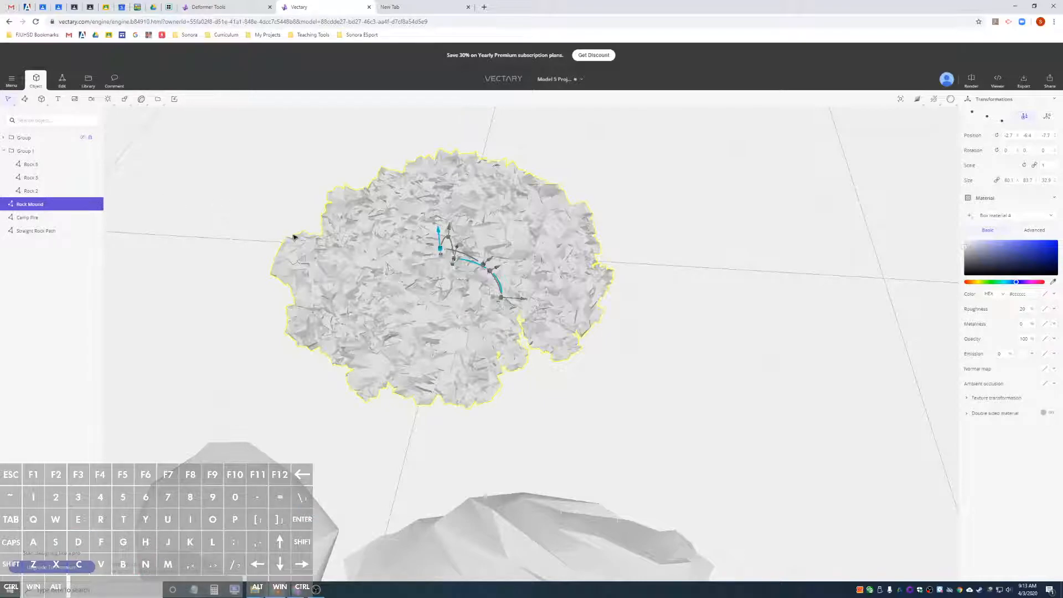
Scale the Rock Mound down uniformly to about 0.63 of its size
scroll(293, 235, down, 5)
scroll(292, 236, up, 5)
alt+drag(284, 225, 218, 195)
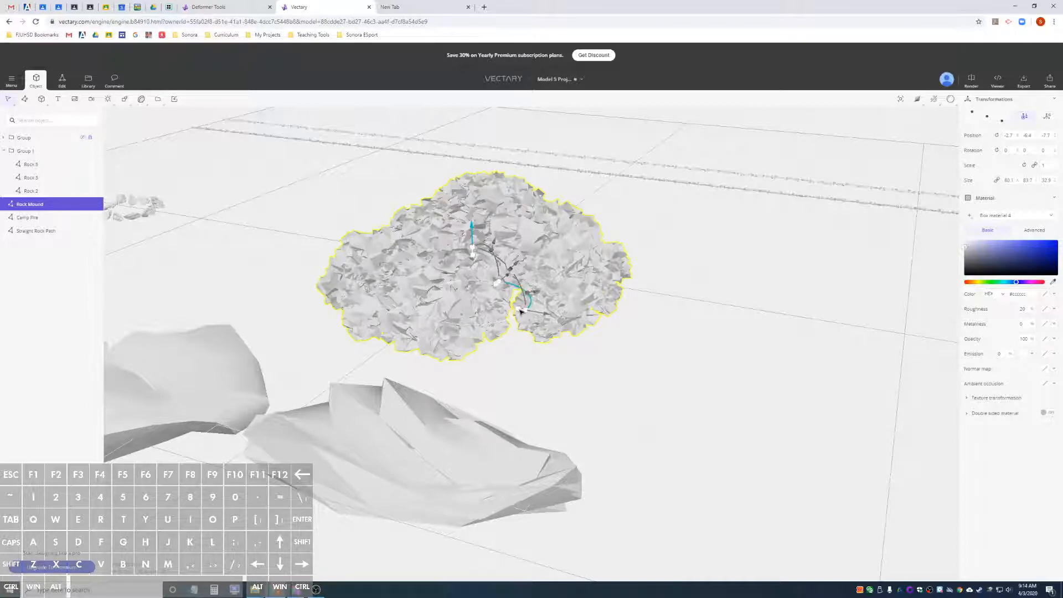
drag(516, 311, 492, 302)
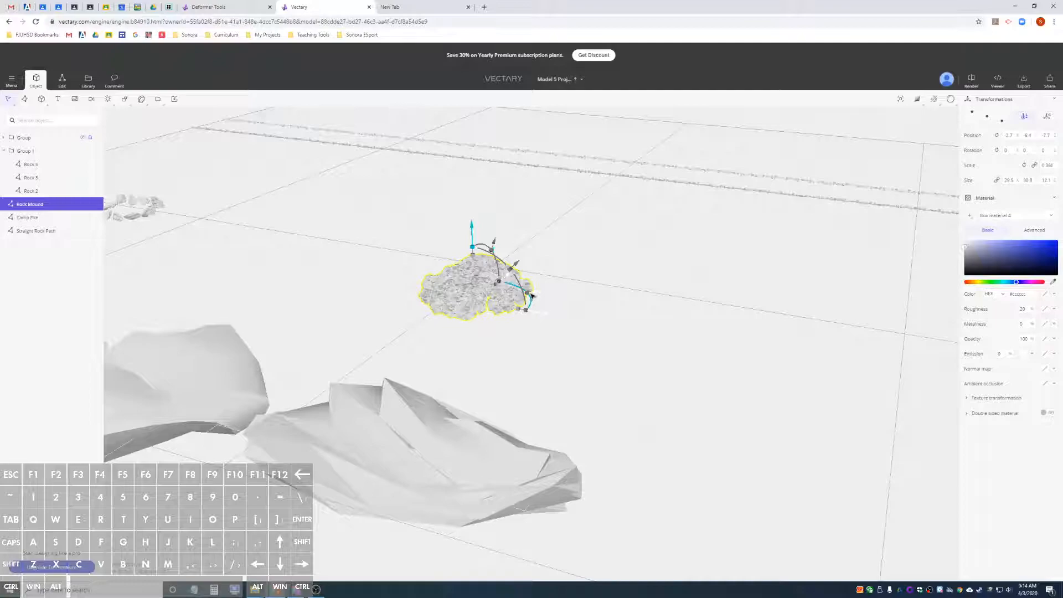
drag(533, 310, 547, 319)
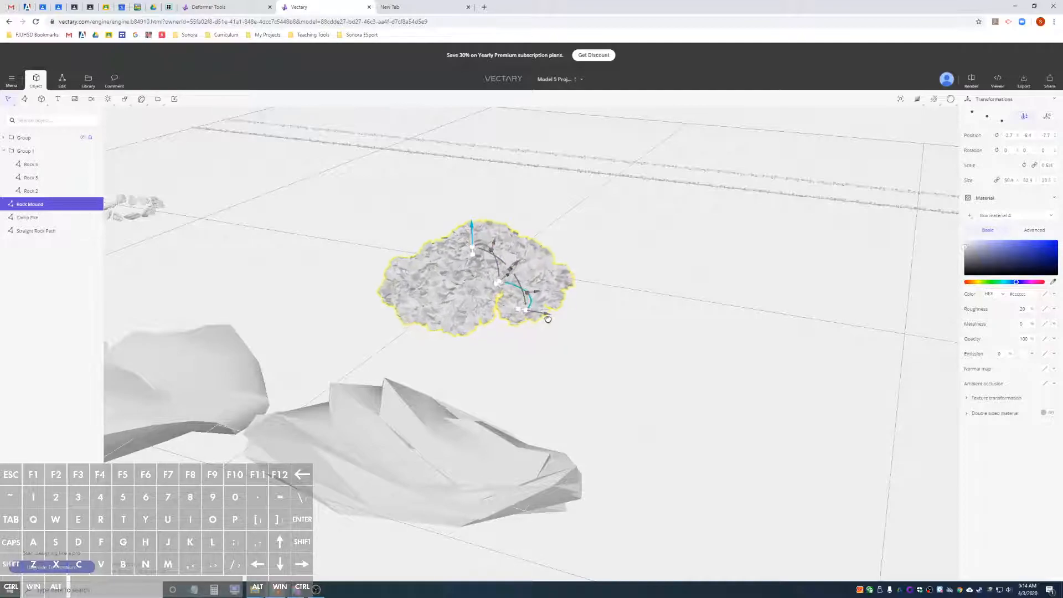
Place the Rock Mound's gizmo at its bottom in world coordinates and set its Z position to 0
click(986, 119)
click(1047, 116)
click(1046, 135)
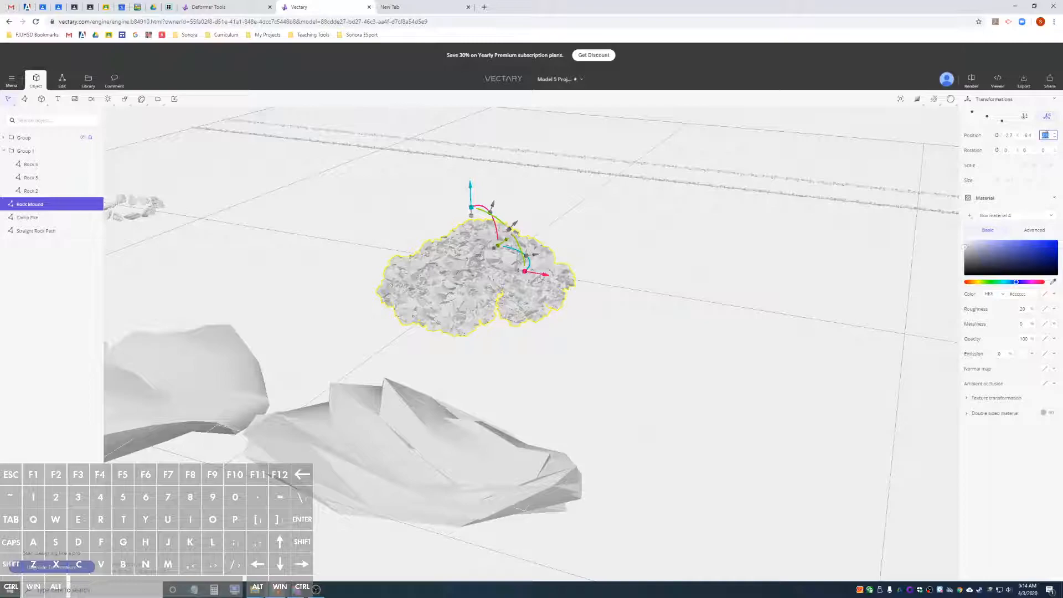
text(0)
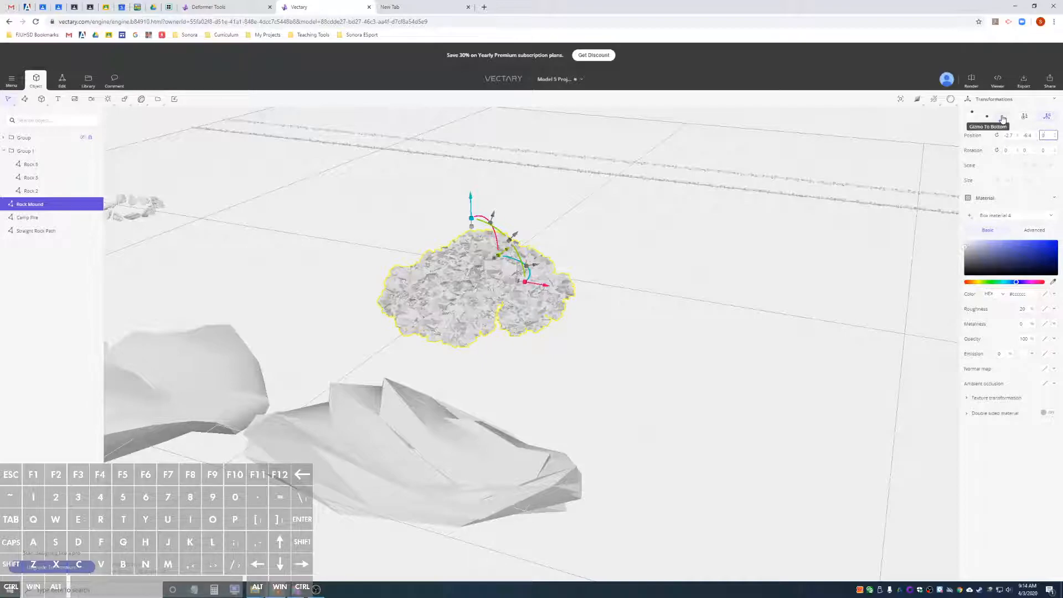
click(1002, 122)
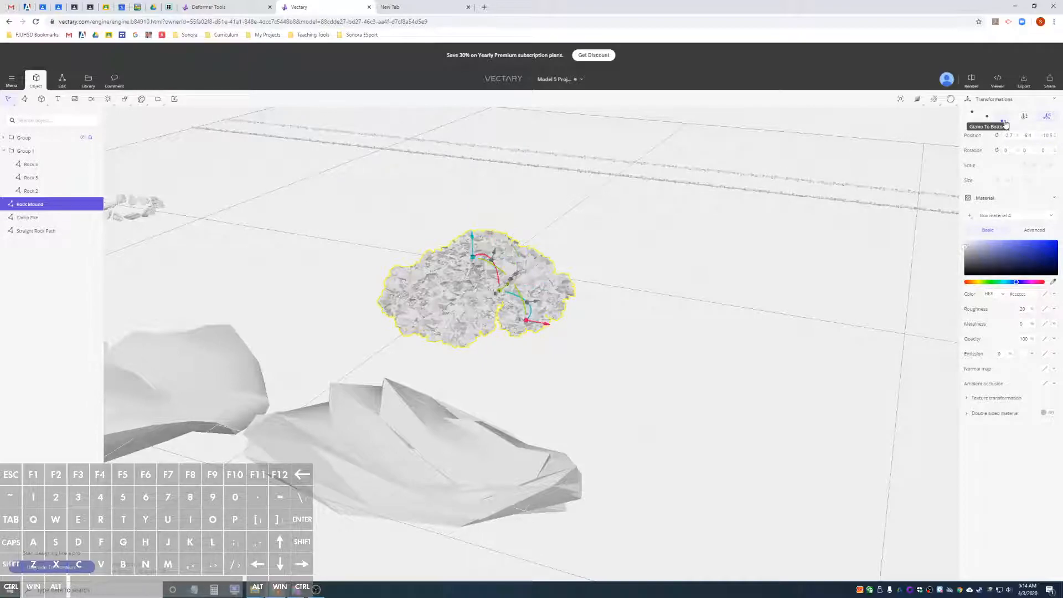
click(1046, 135)
text(0)
Sink the Rock Mound to a Z position of about -3.3 and move it across the ground to beside the campfire ring
drag(847, 170, 781, 284)
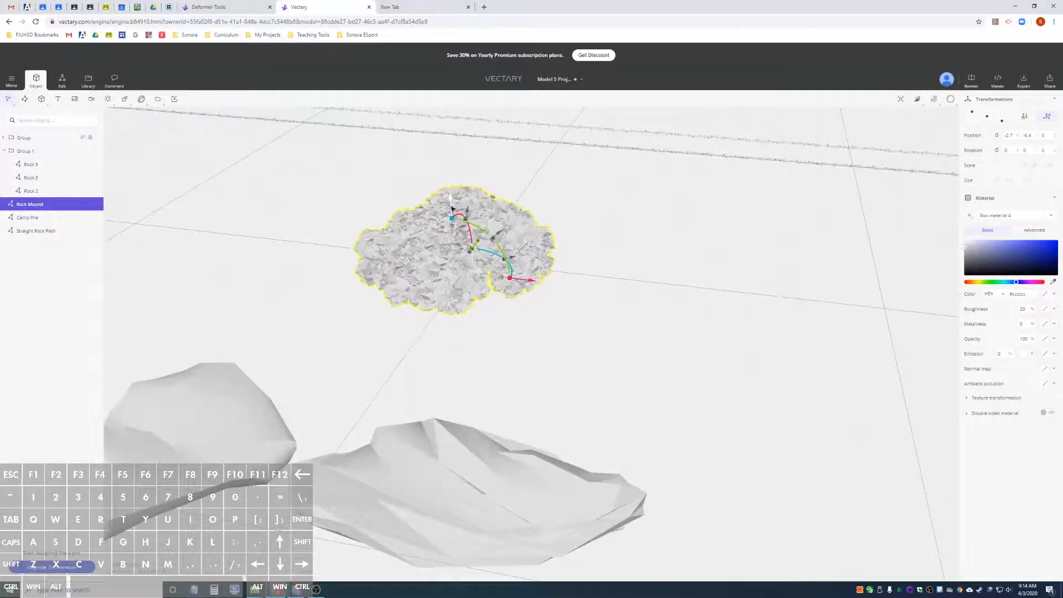
drag(452, 211, 576, 293)
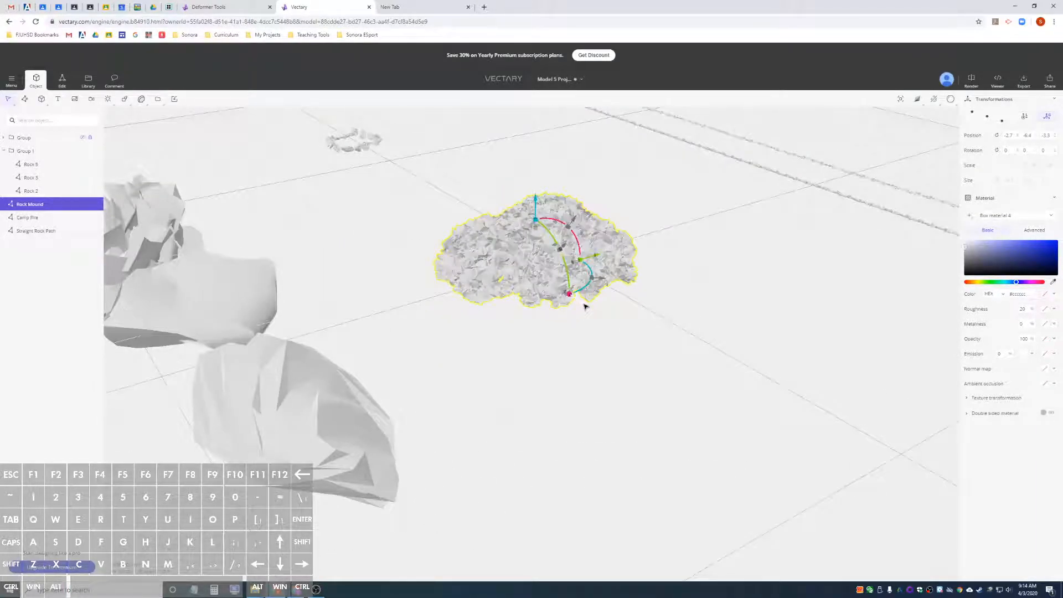
drag(588, 283, 521, 128)
alt+drag(494, 178, 319, 220)
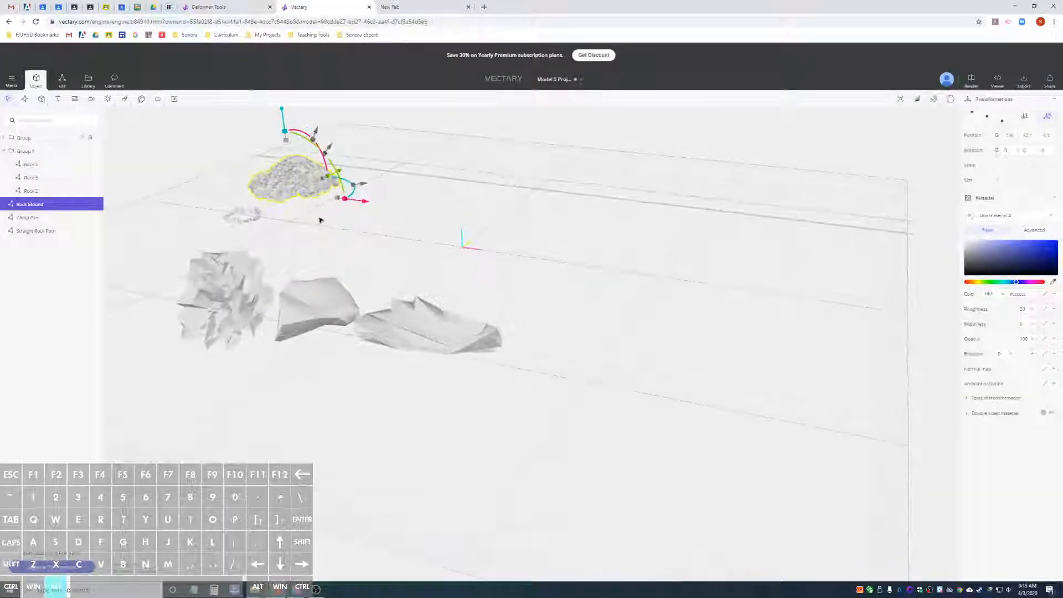